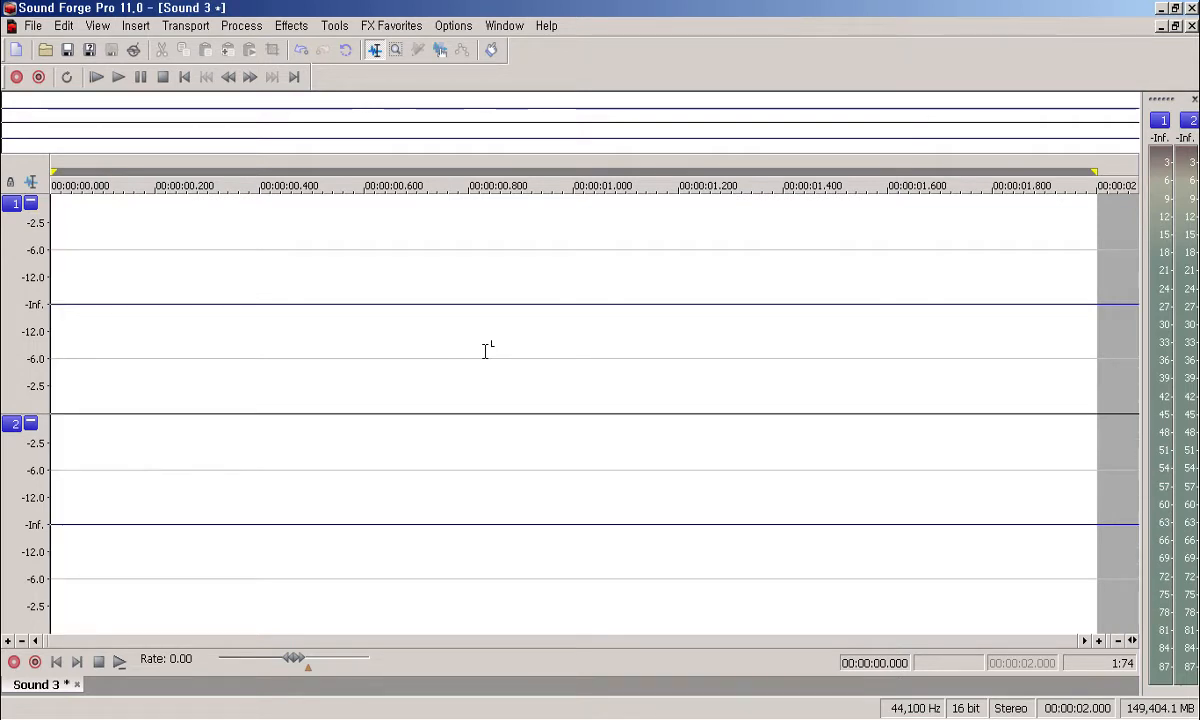
Step: Open the Insert menu and move down past Volume Envelope and Silence to Synthesis
key("alt+i")
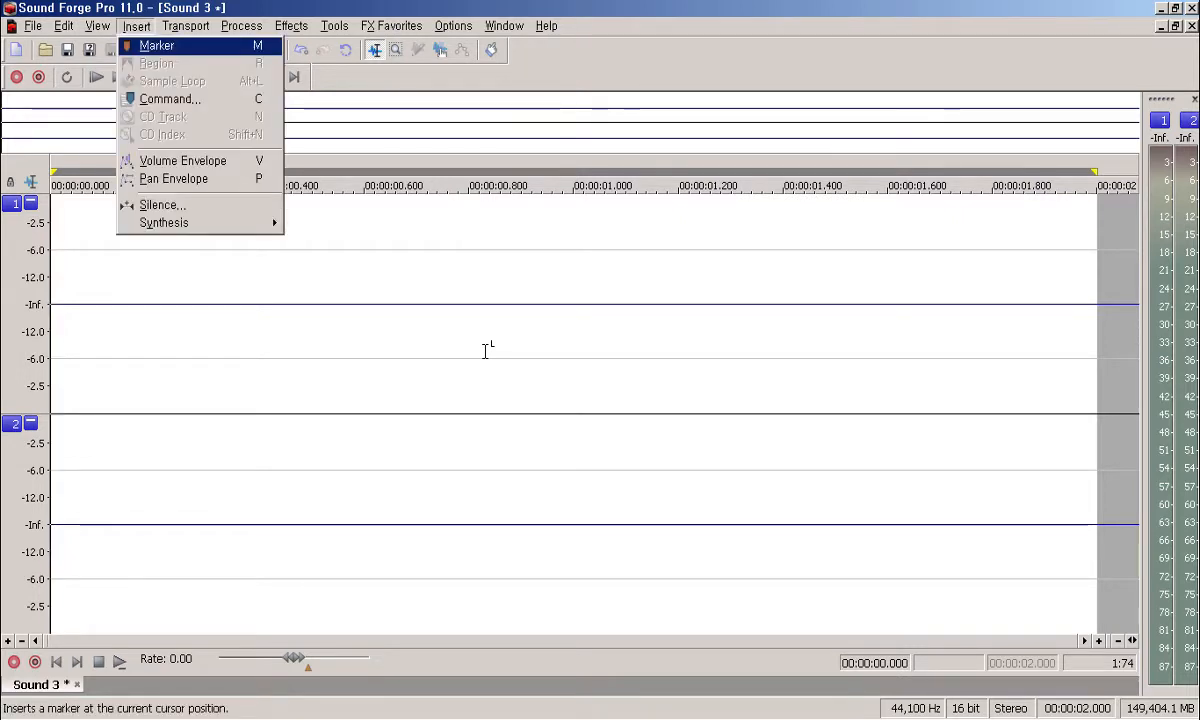
key("Down")
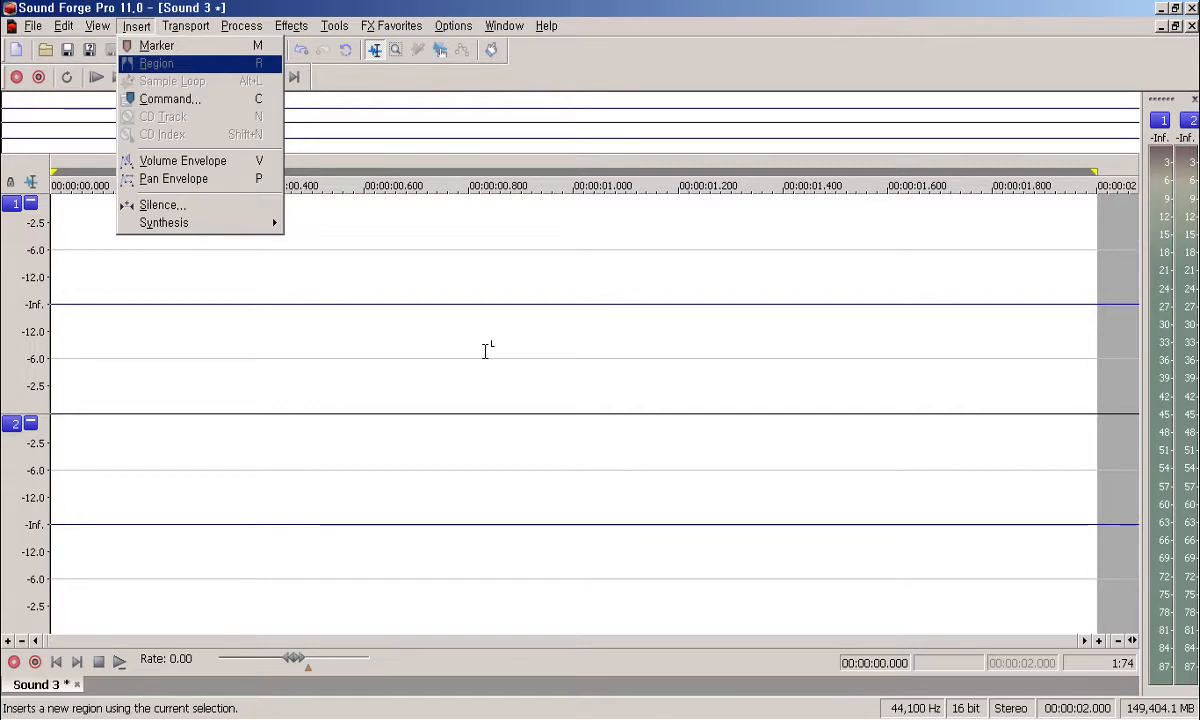
key("Down")
key("Down")
key("Down")
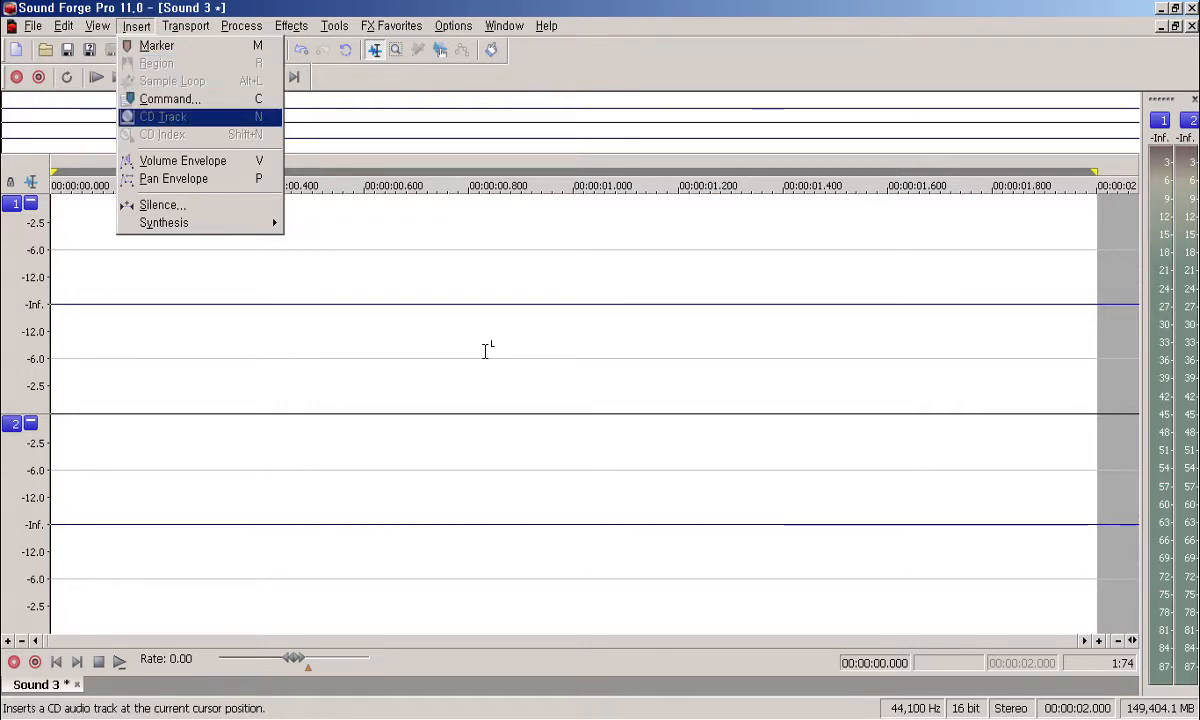
key("Down")
key("Down")
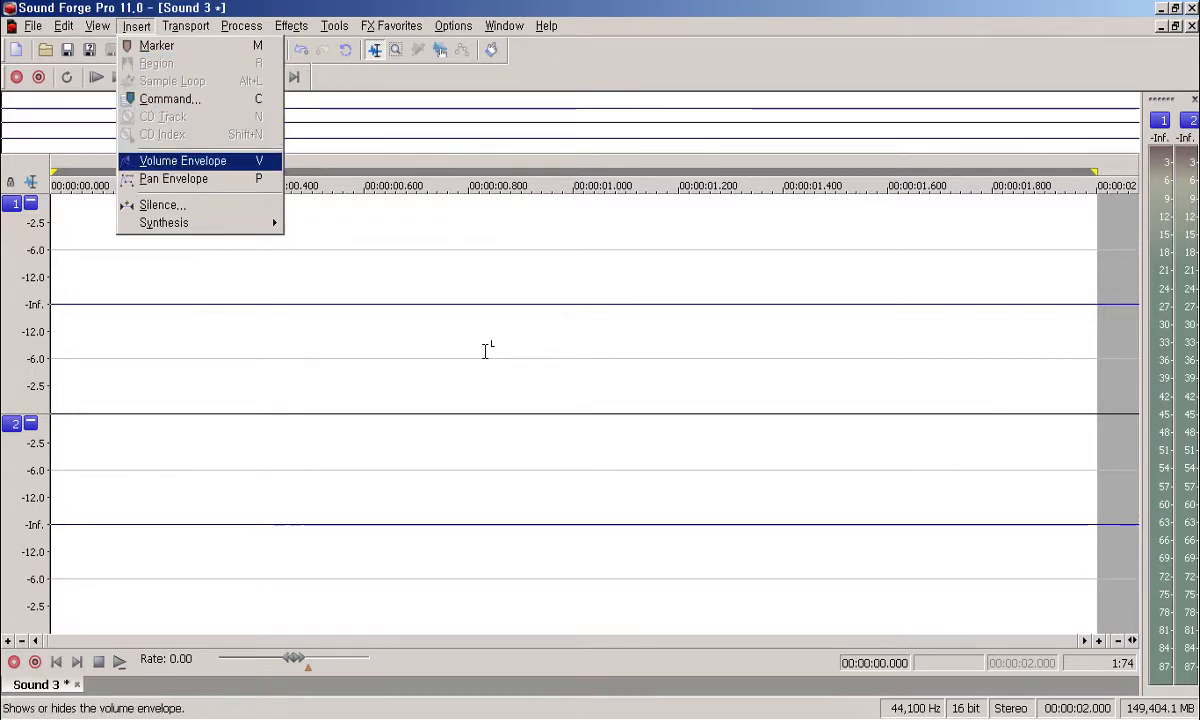
key("Down")
key("Down")
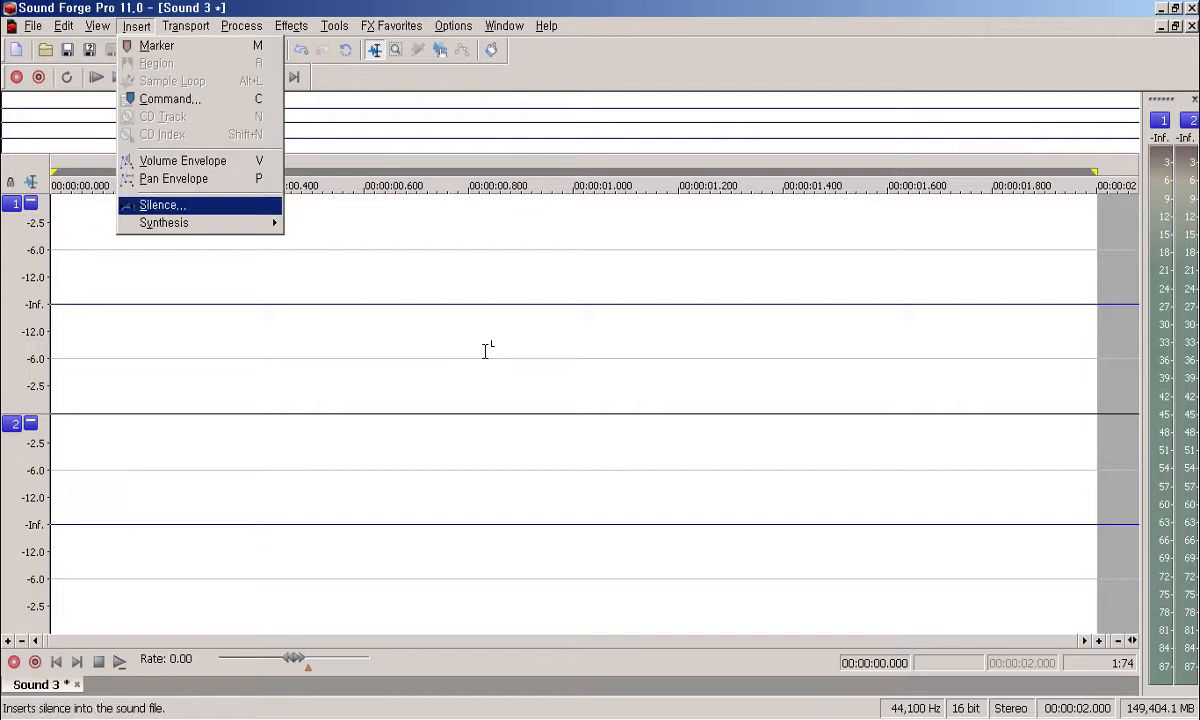
key("Down")
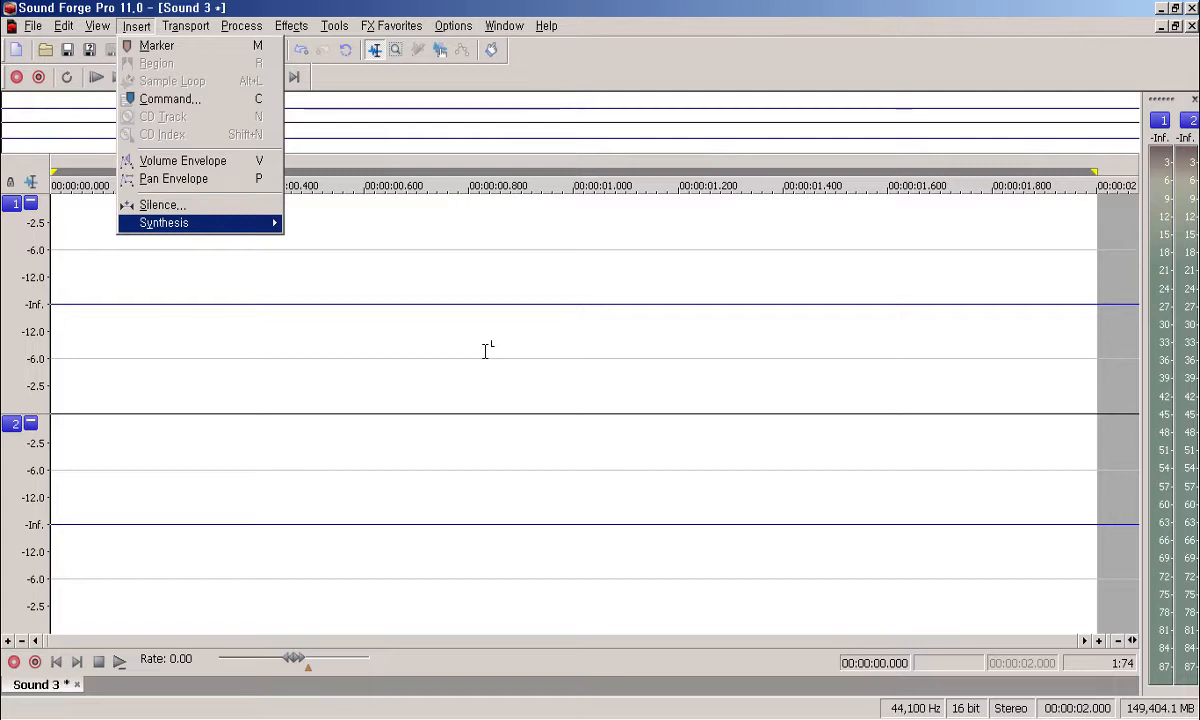
Step: Browse the Synthesis generators (DTMF/MF Tones, FM, Simple) and open the DTMF/MF Tones generator
key("Right")
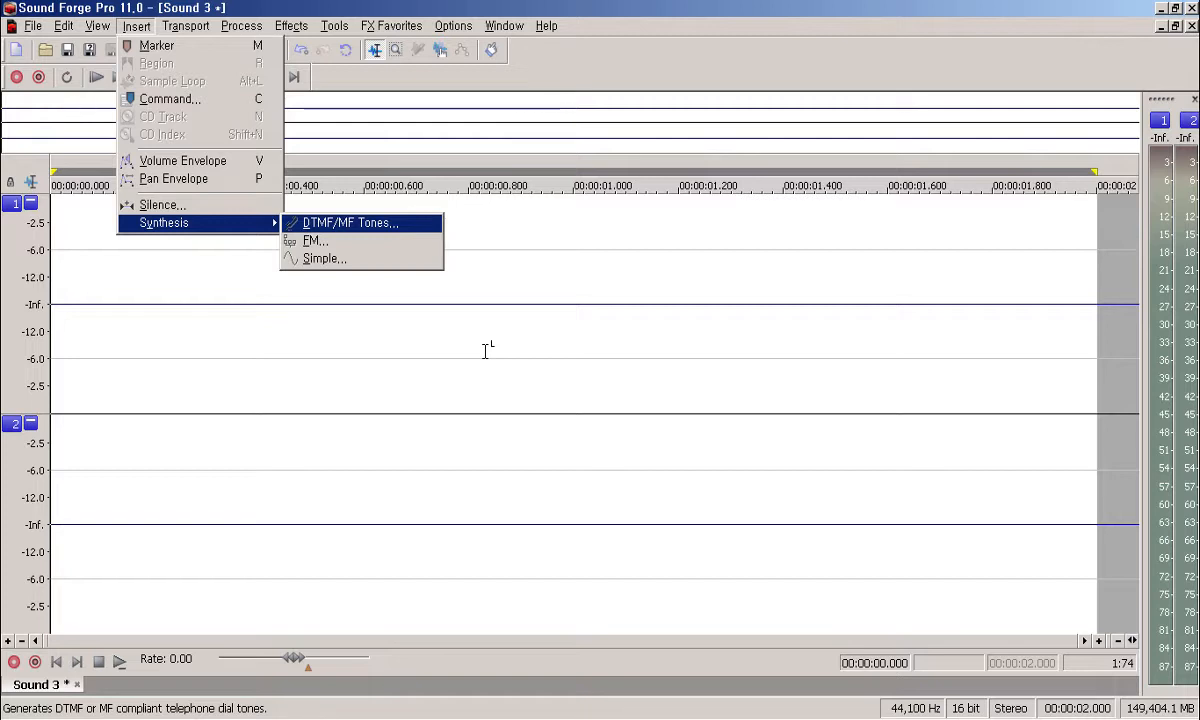
key("Down")
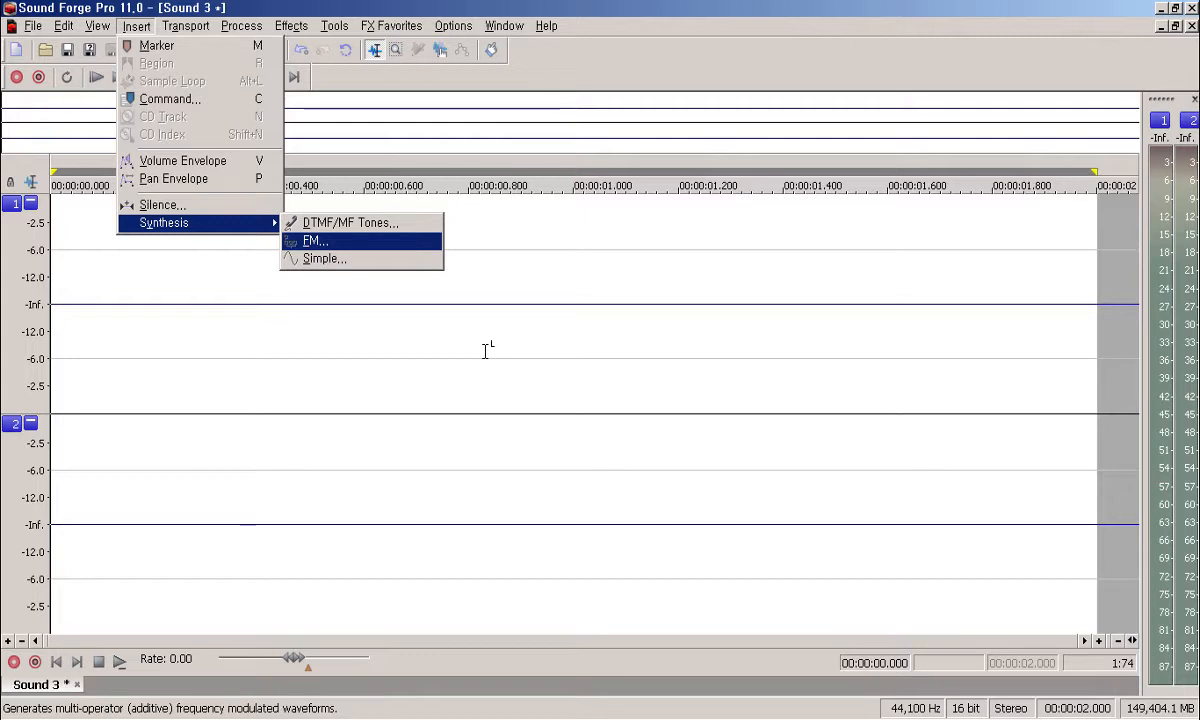
key("Down")
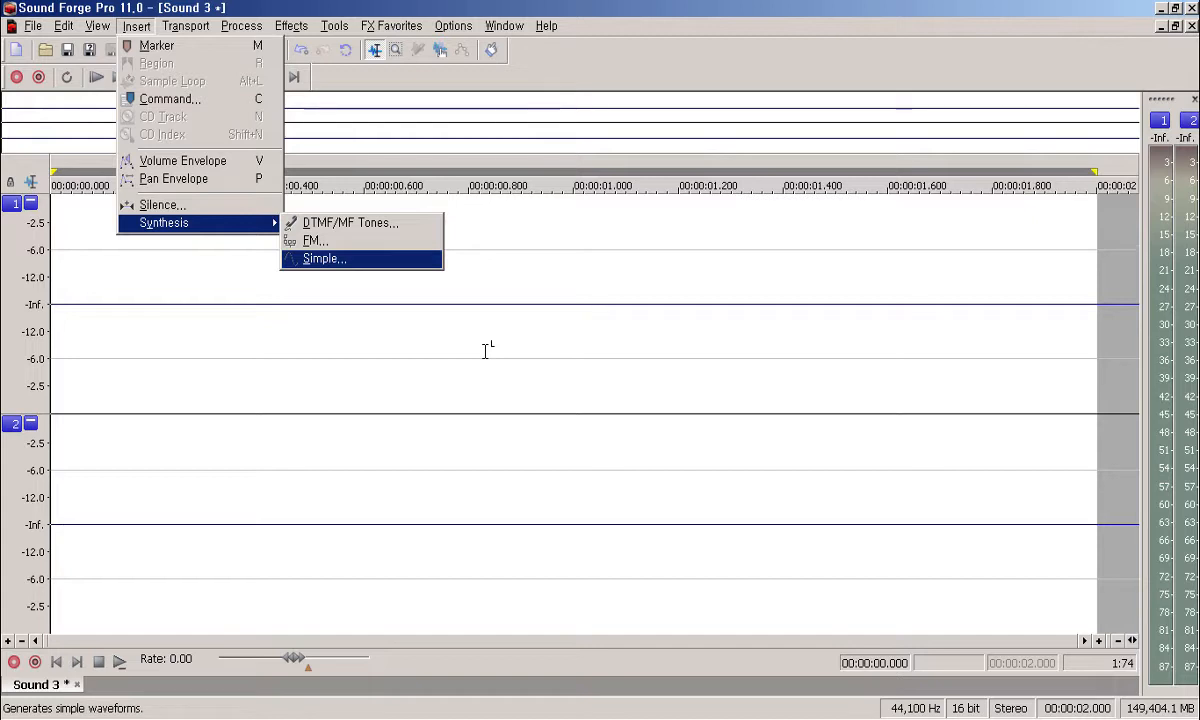
key("Up")
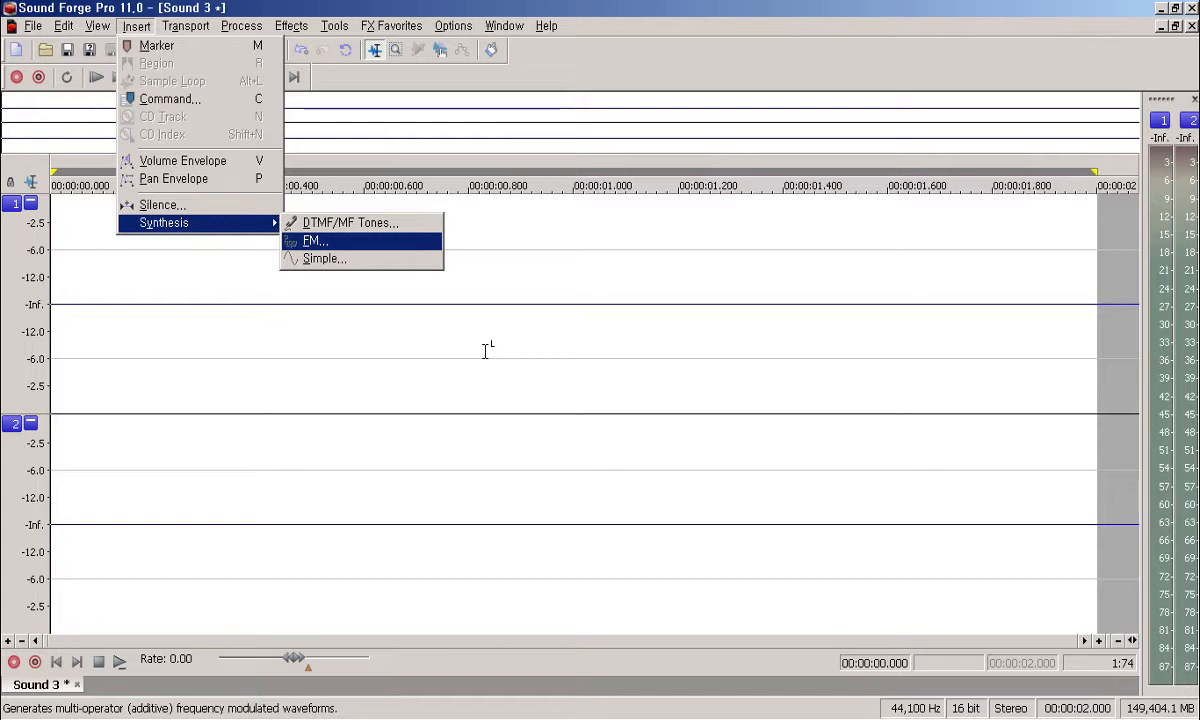
key("Up")
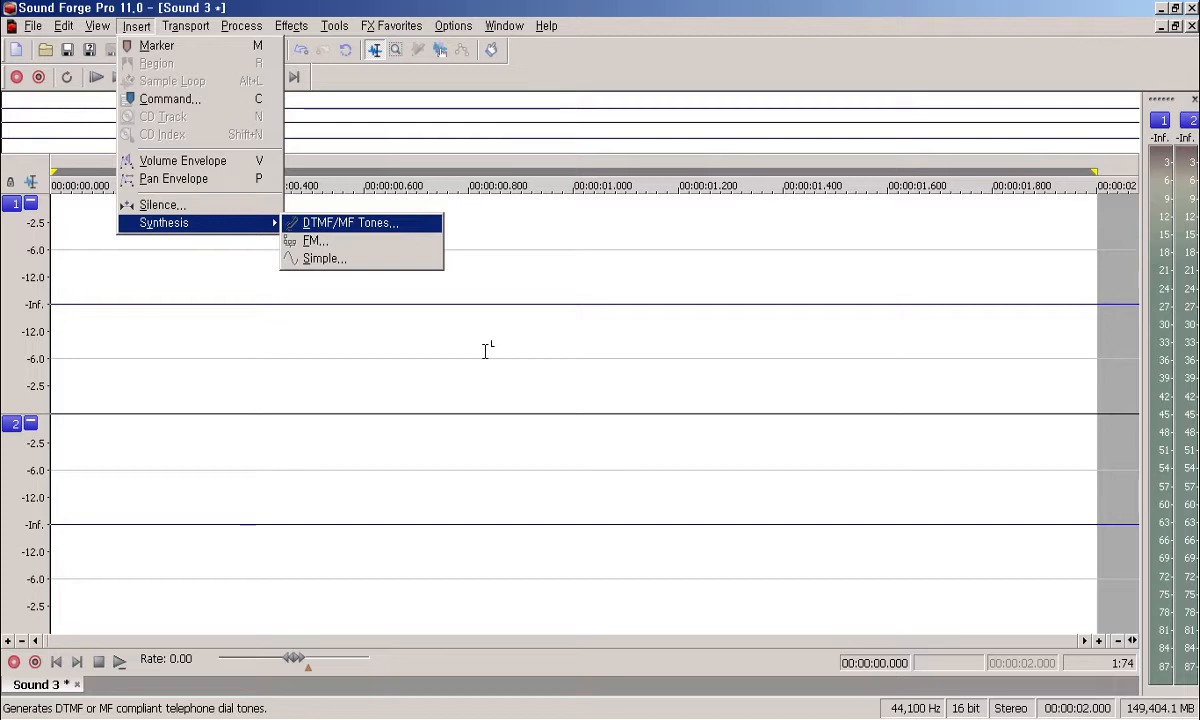
key("Down")
key("Down")
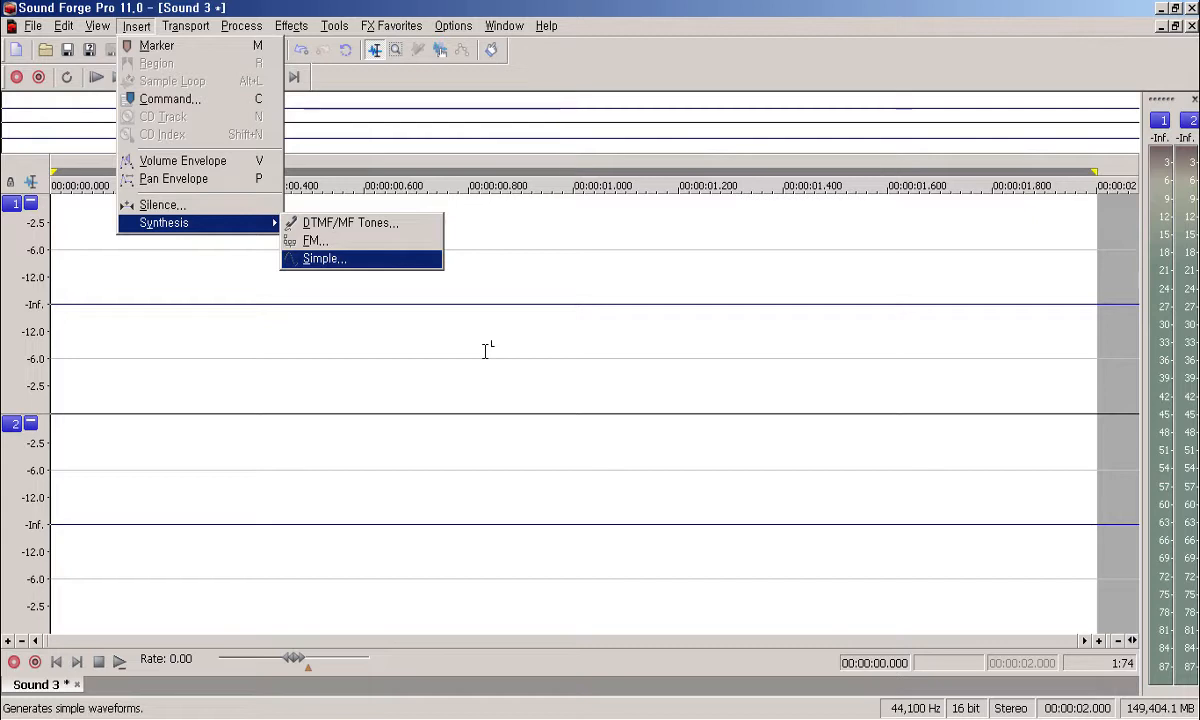
key("Up")
key("Down")
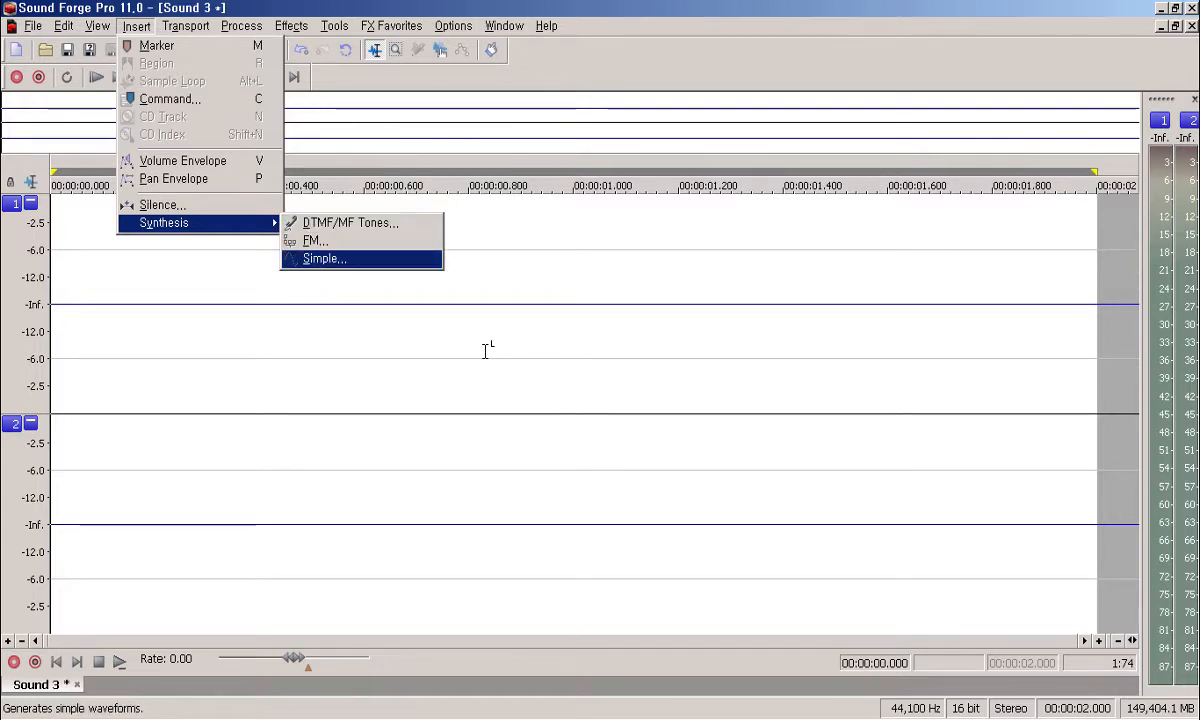
key("Down")
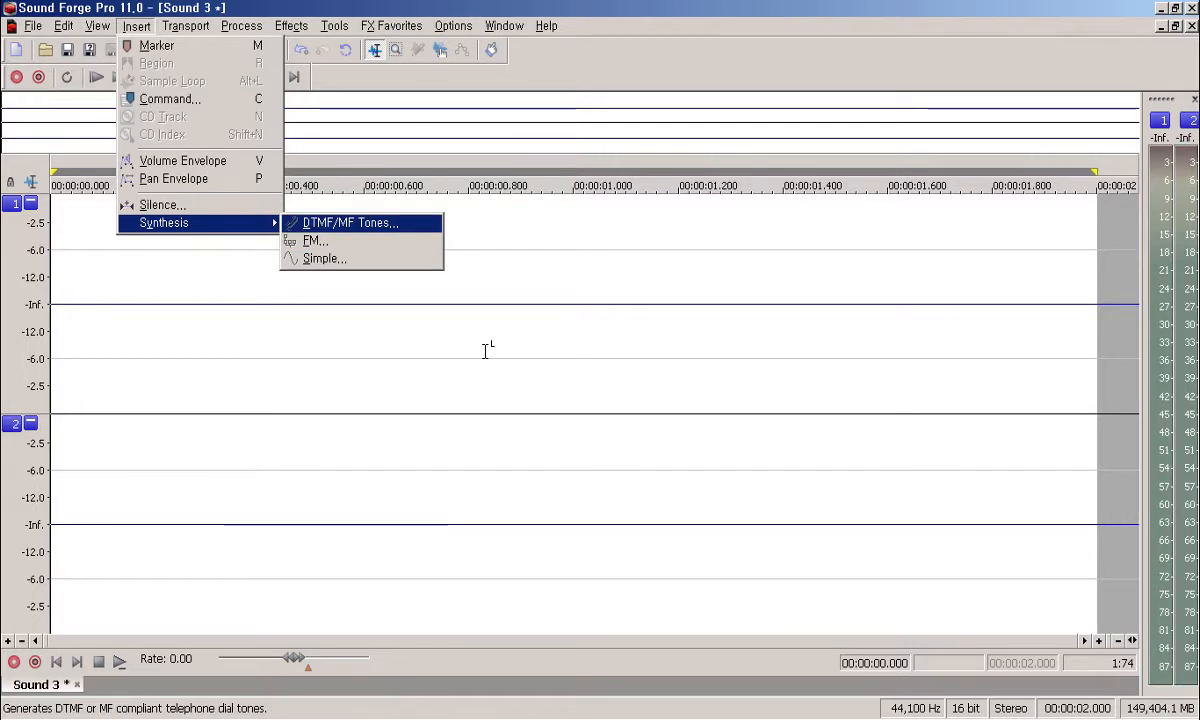
key("Return")
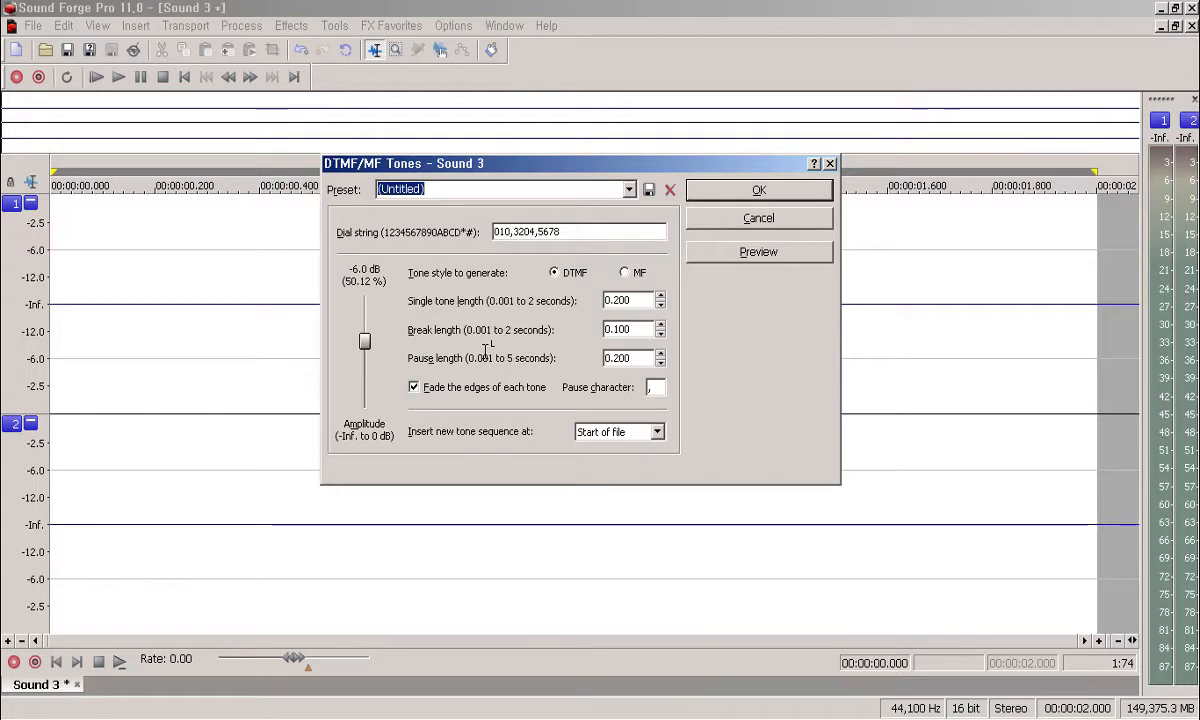
key("alt+Down")
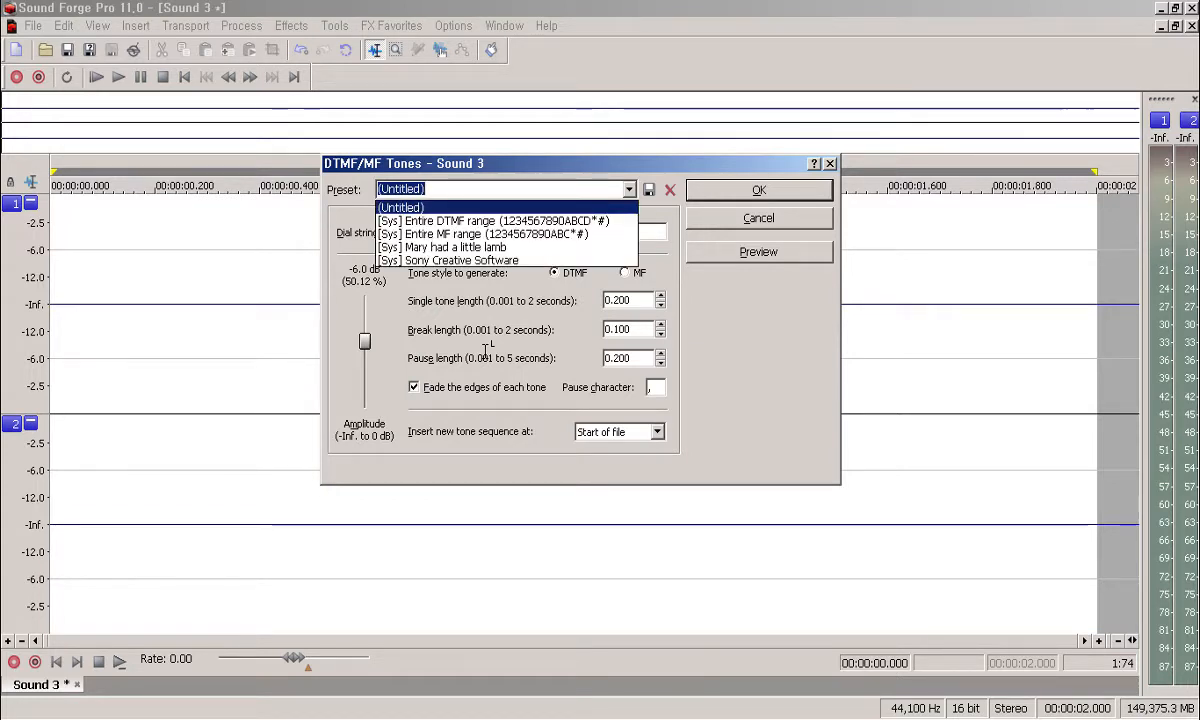
key("Down")
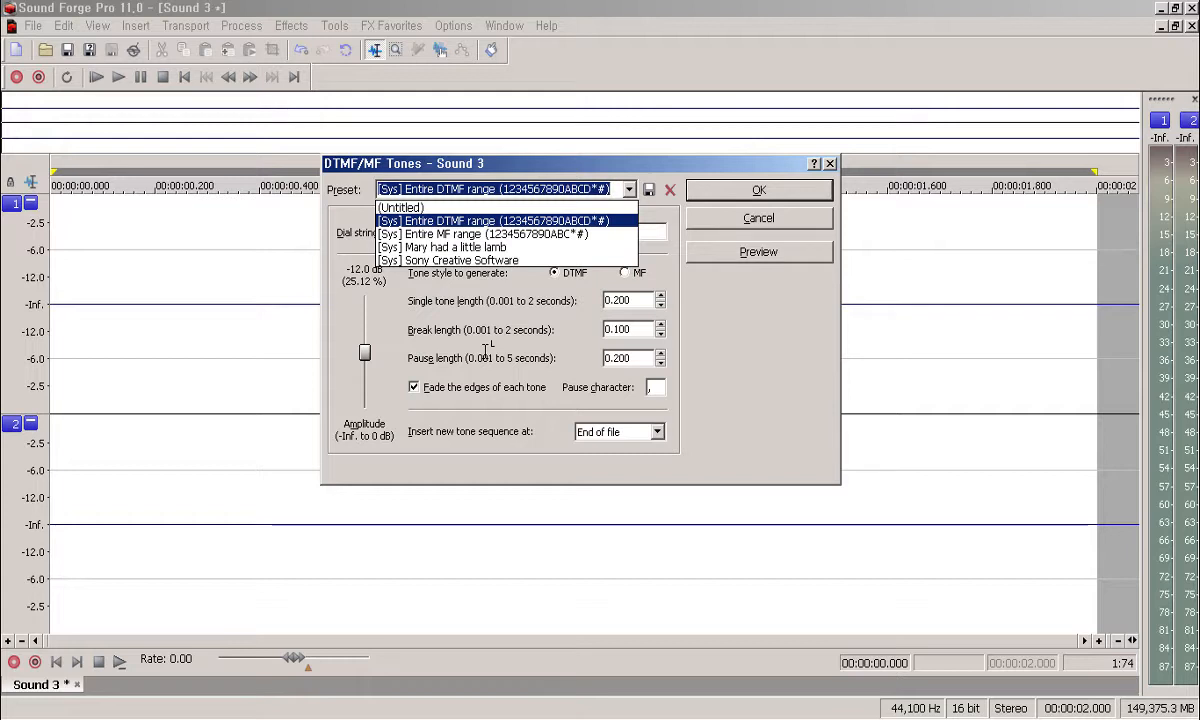
key("Down")
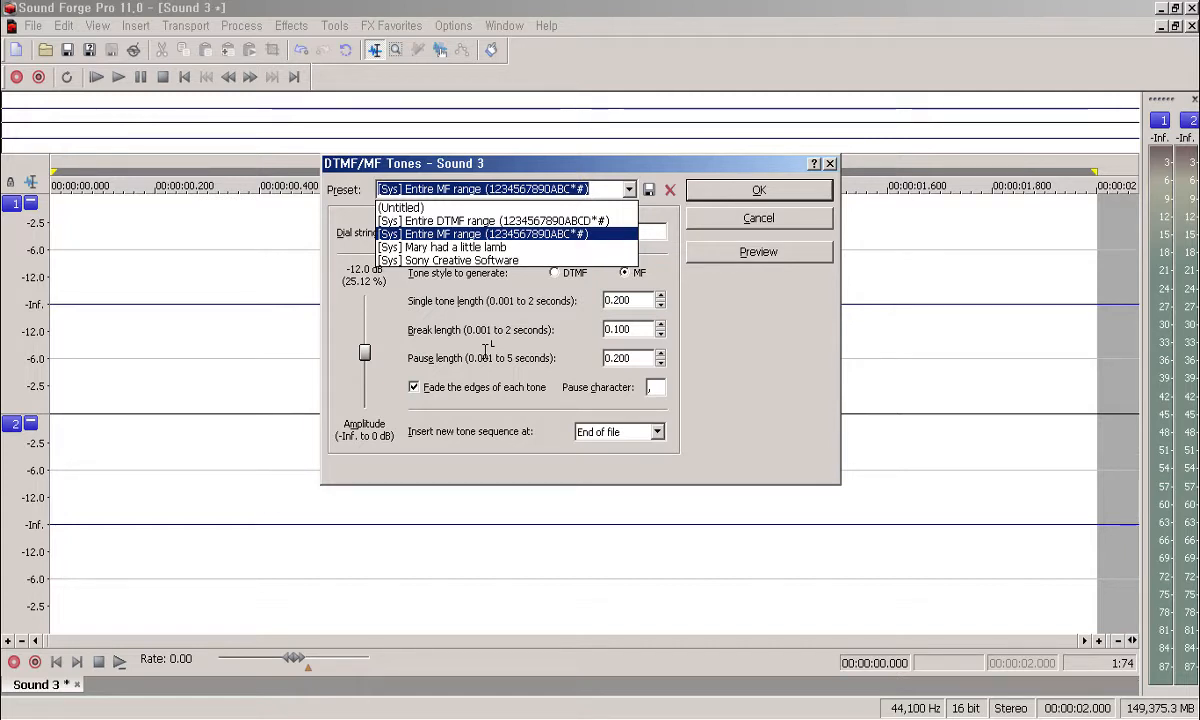
key("Down")
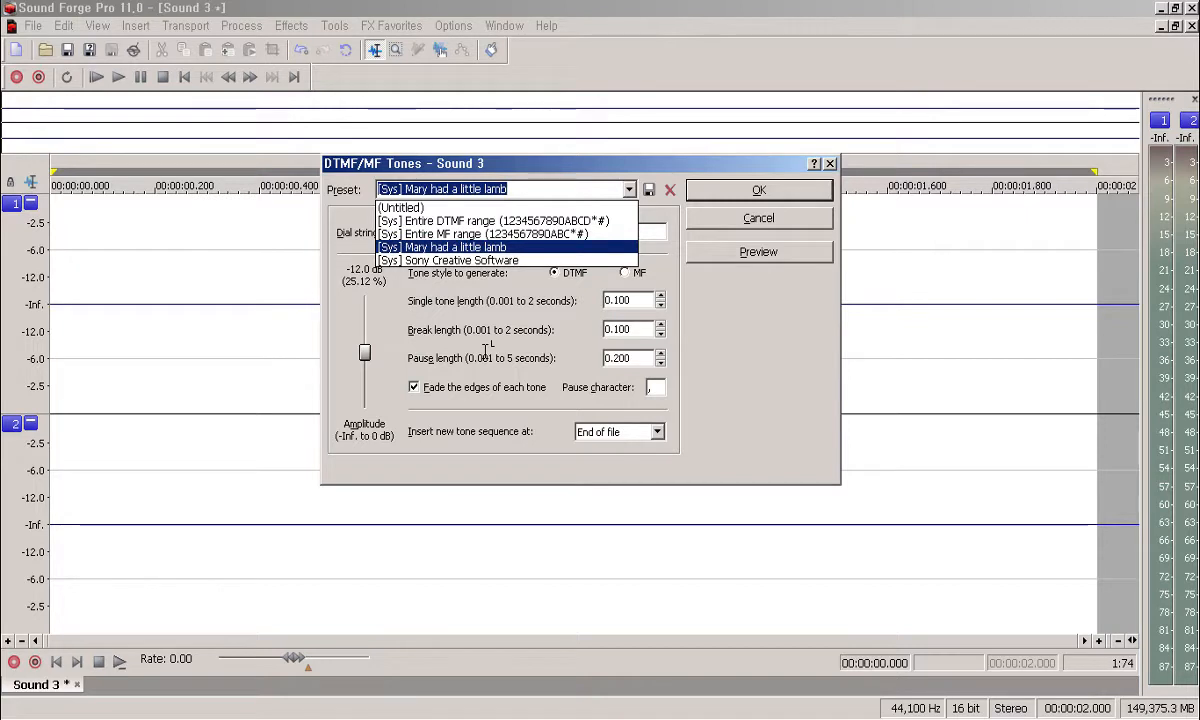
key("Down")
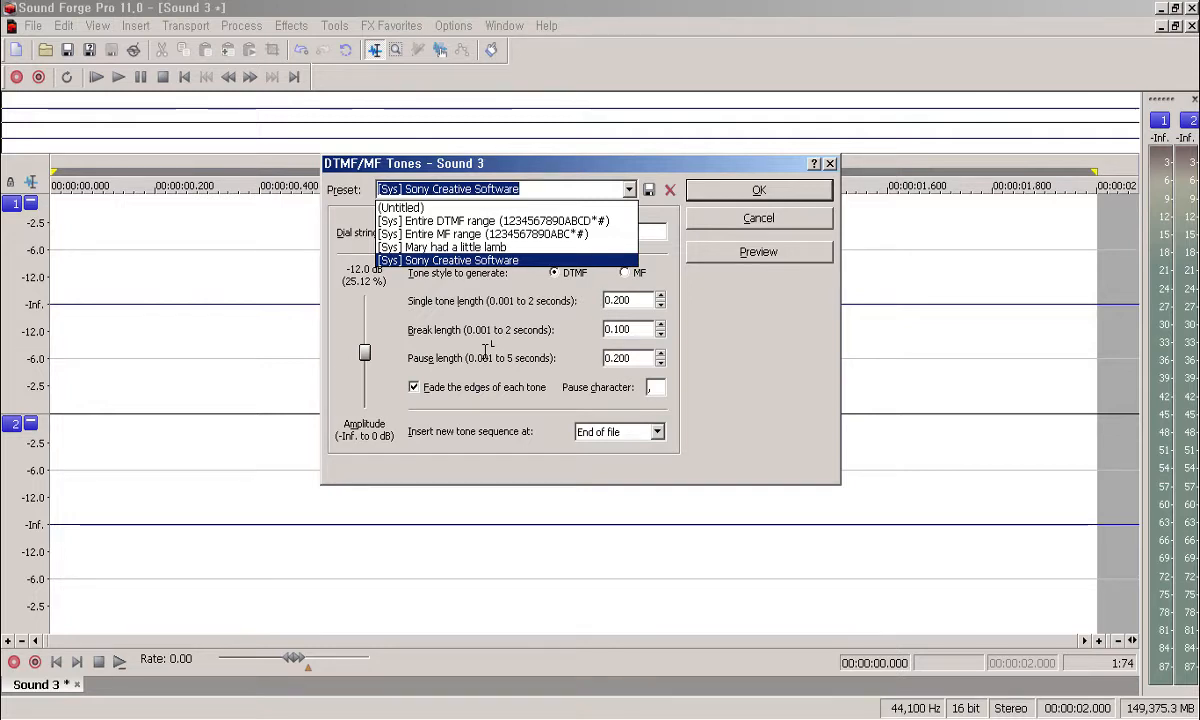
key("Up")
key("Up")
key("Up")
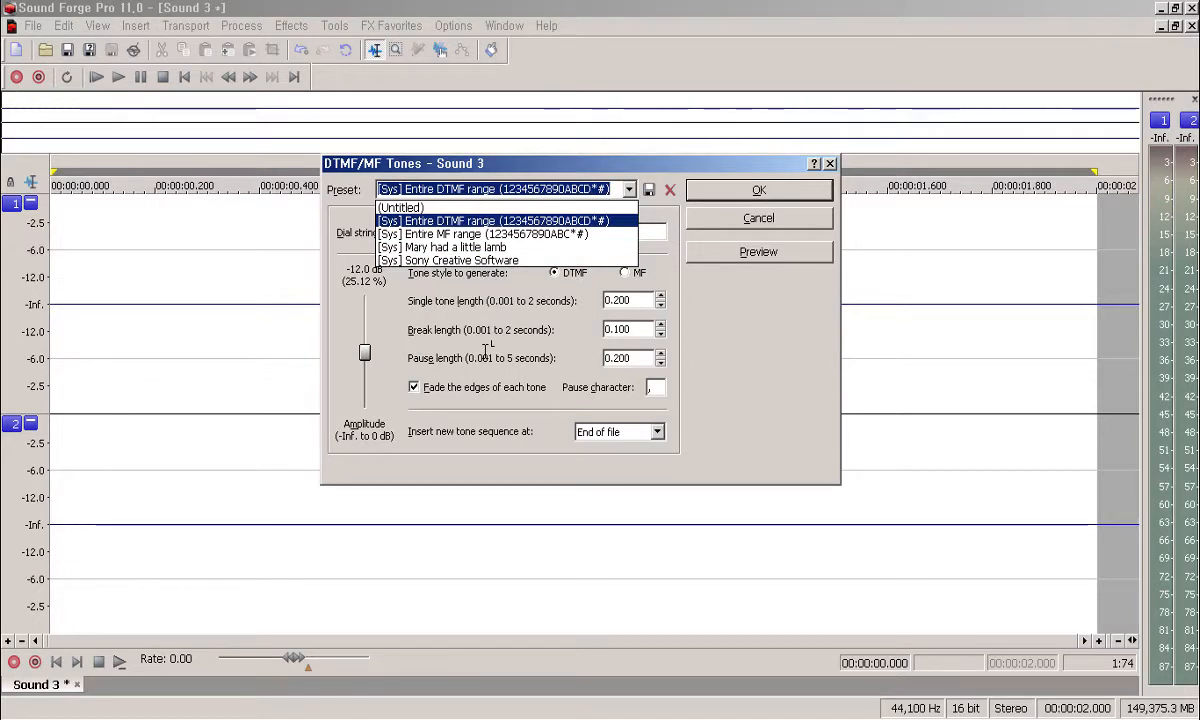
key("Return")
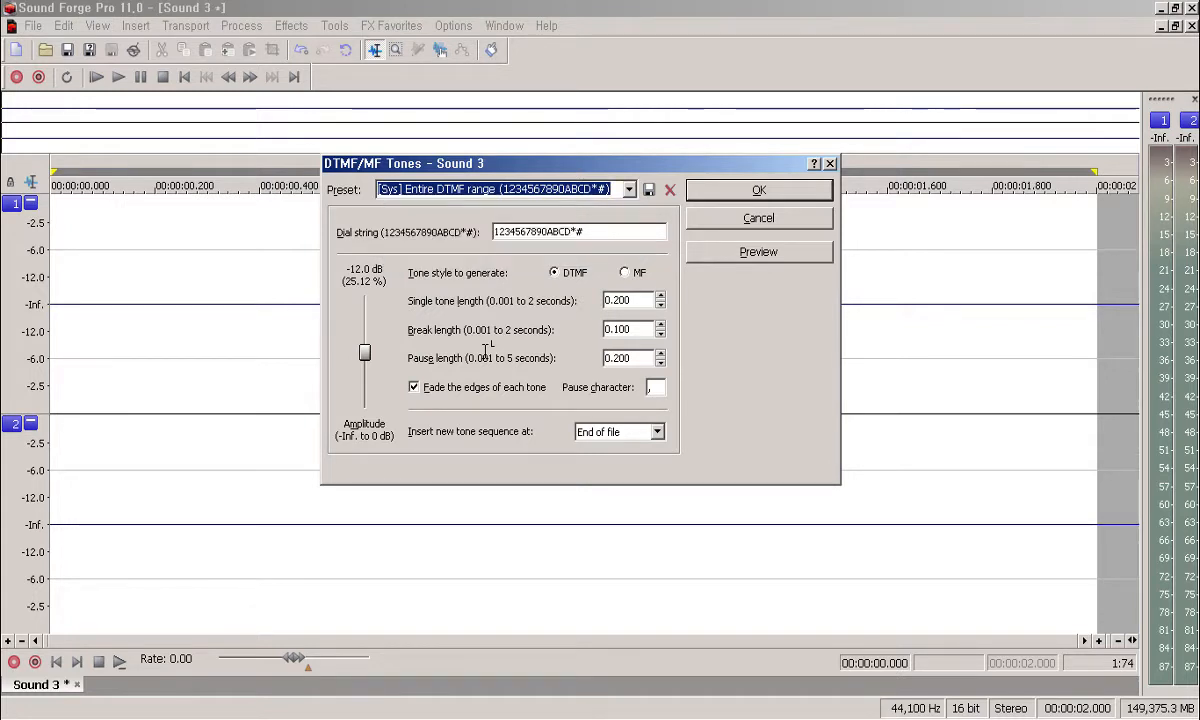
Step: Preview the DTMF tones, switch to the [Sys] Entire MF range preset, and preview again
key("alt+p")
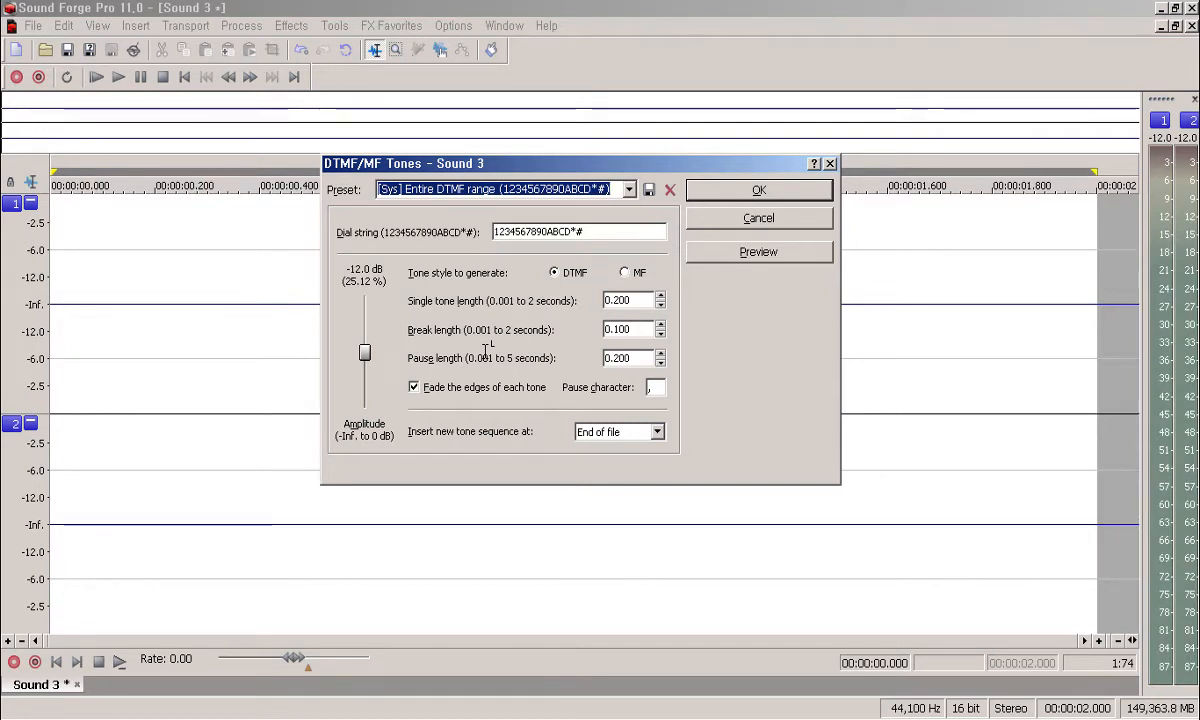
key("Down")
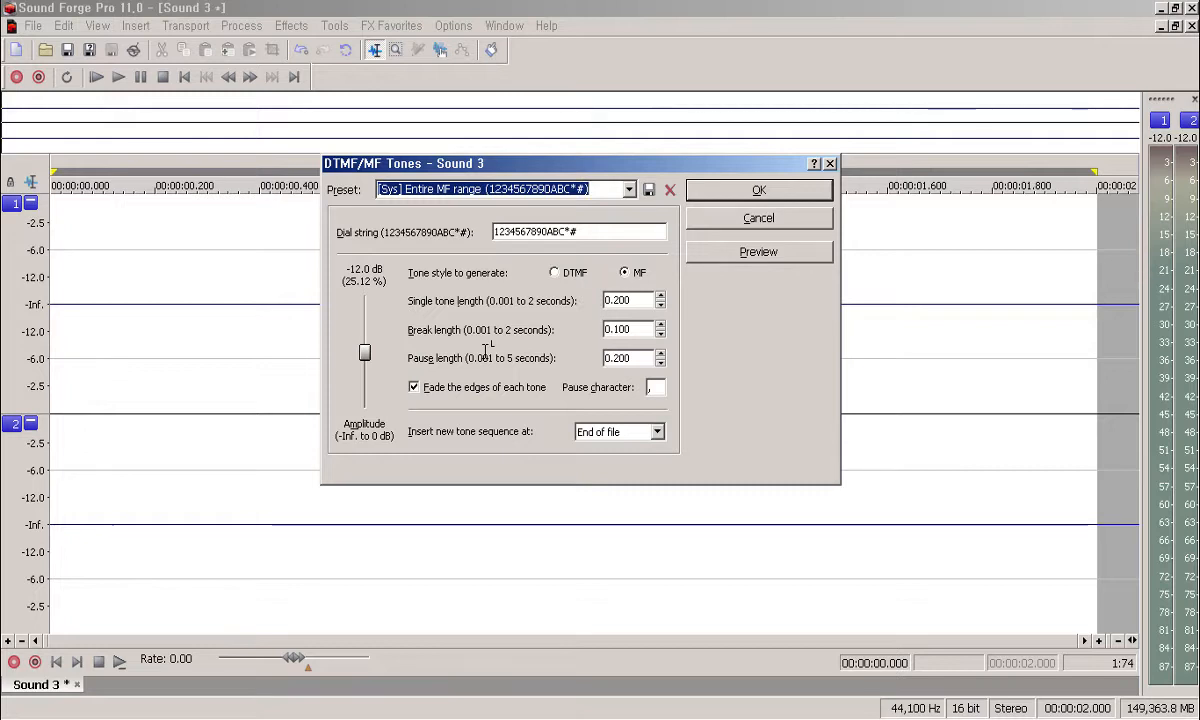
key("alt+p")
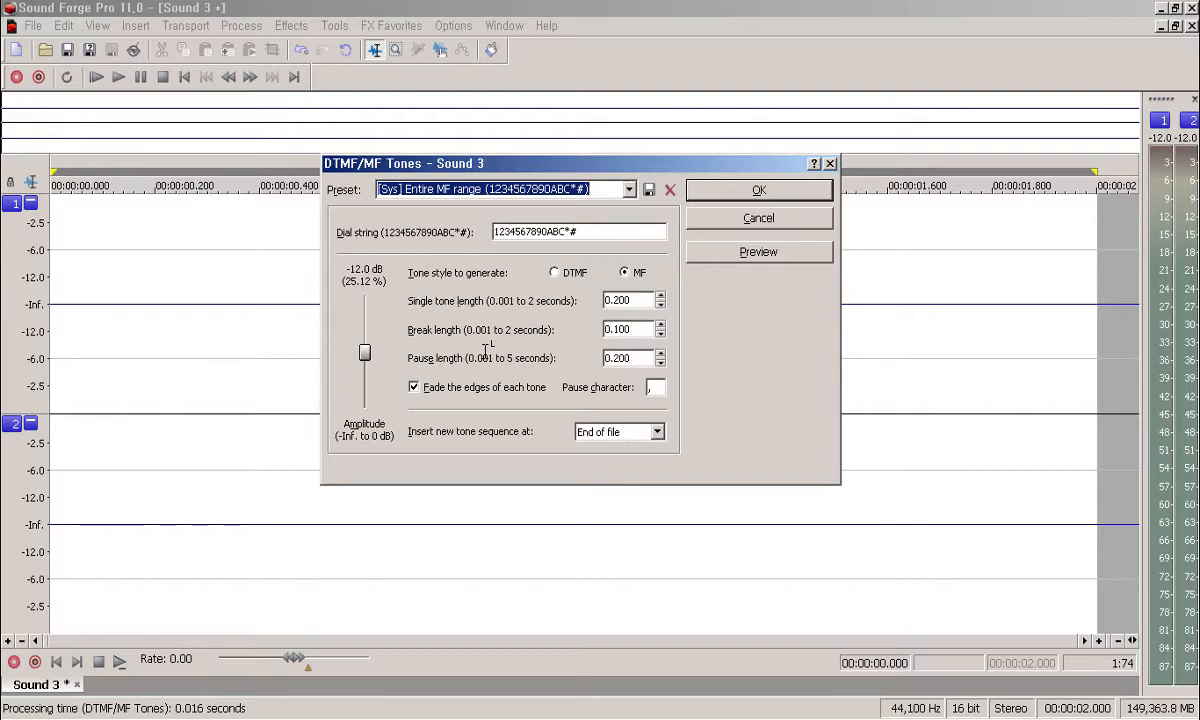
Step: Set the tone amplitude to -6.0 dB and switch the tone style to DTMF
key("Tab")
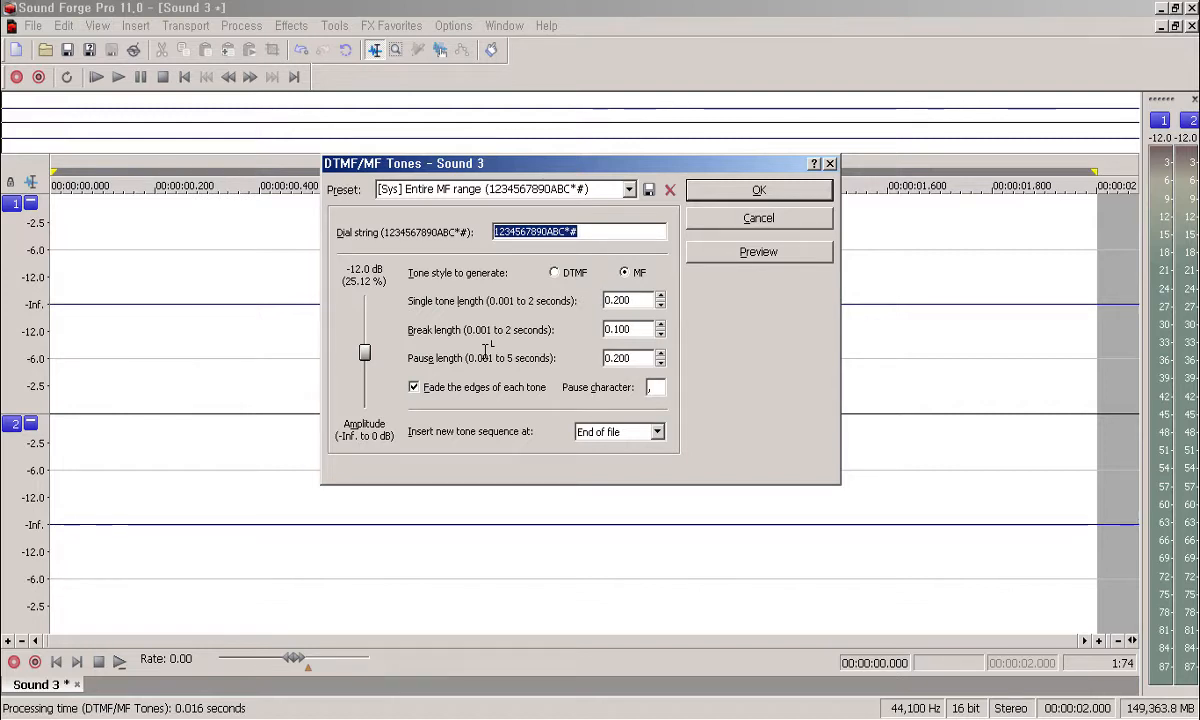
key("Tab")
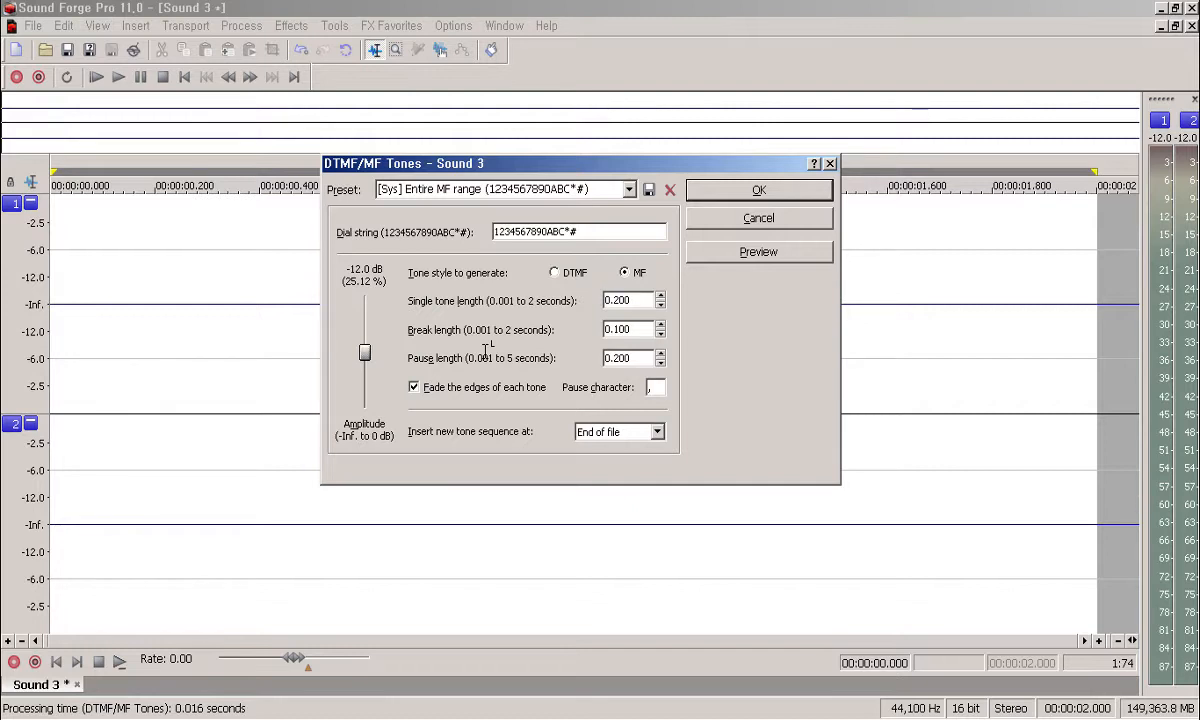
key("Home")
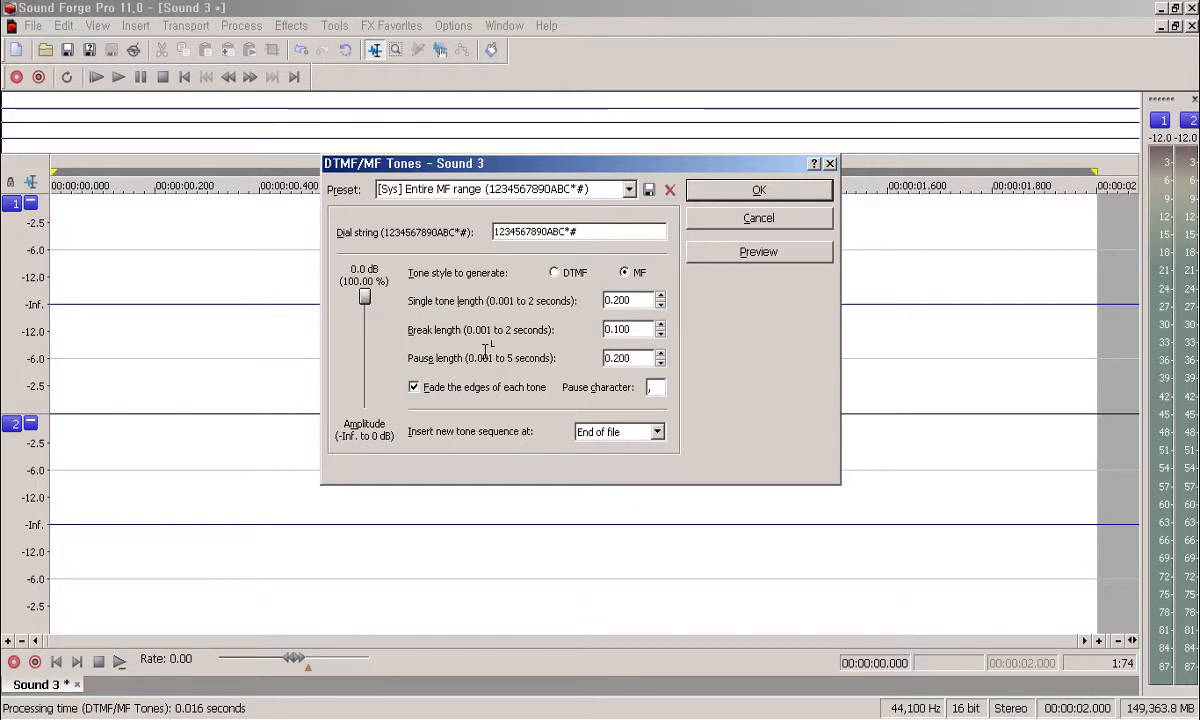
key("Down")
key("Down")
key("Down")
key("Down")
key("Down")
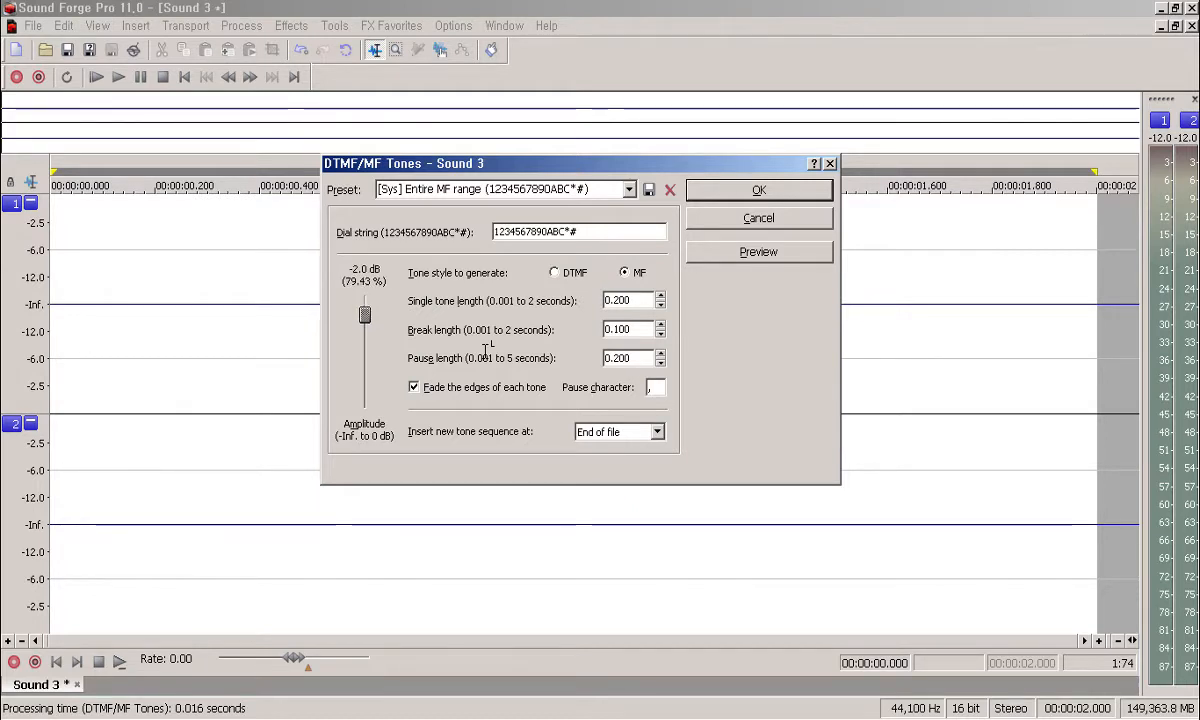
key("Down")
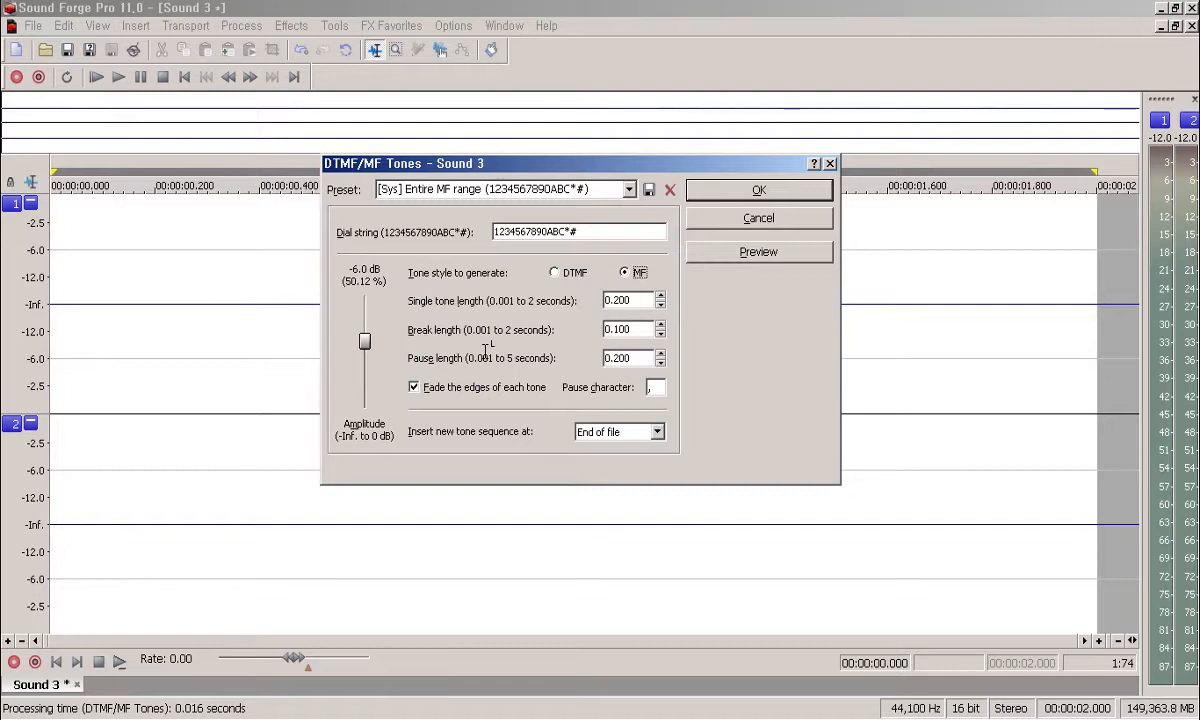
key("Left")
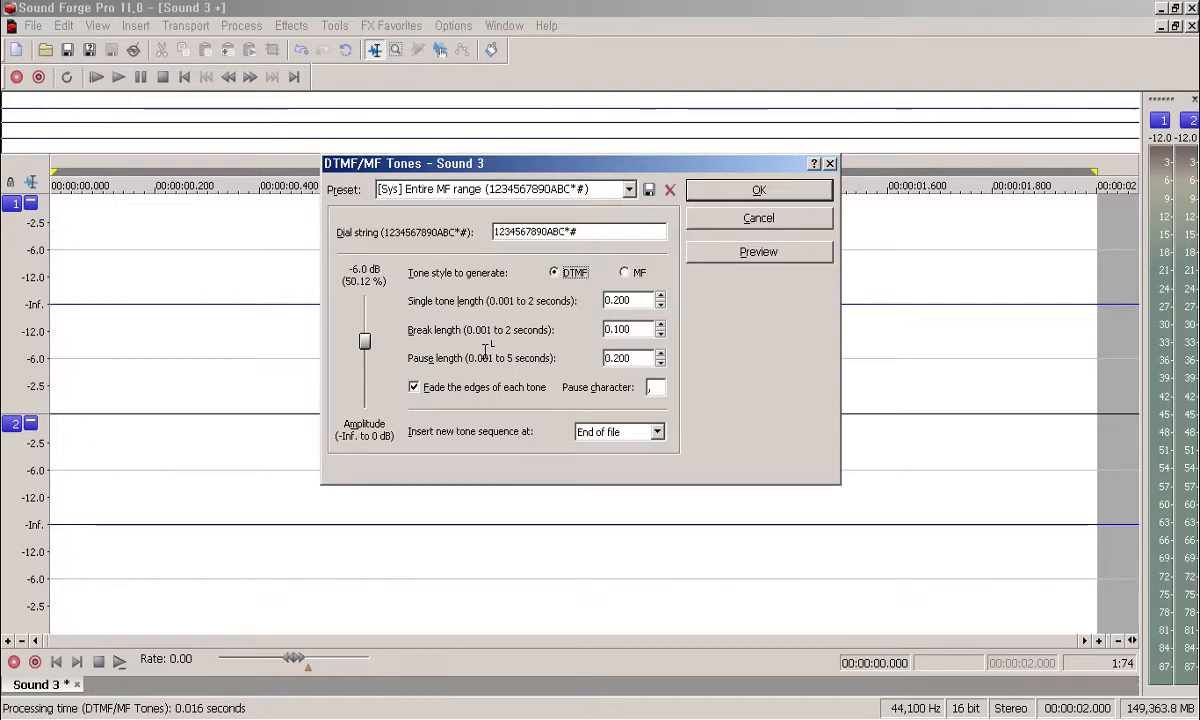
key("Right")
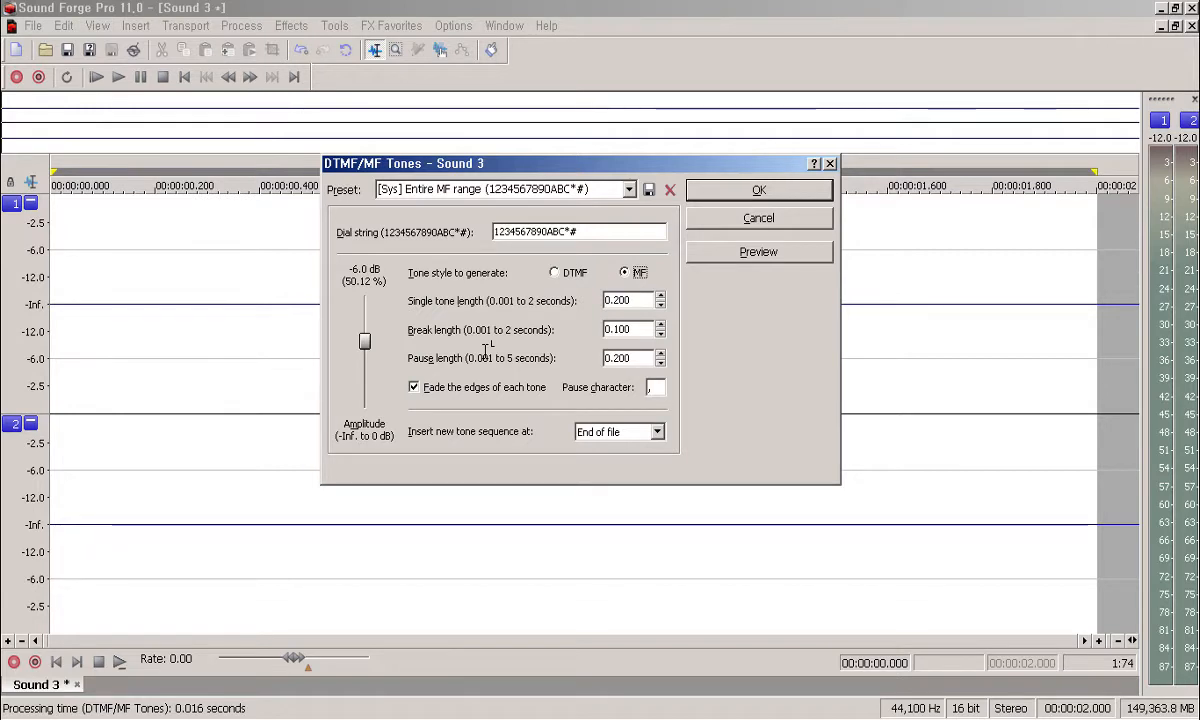
key("Left")
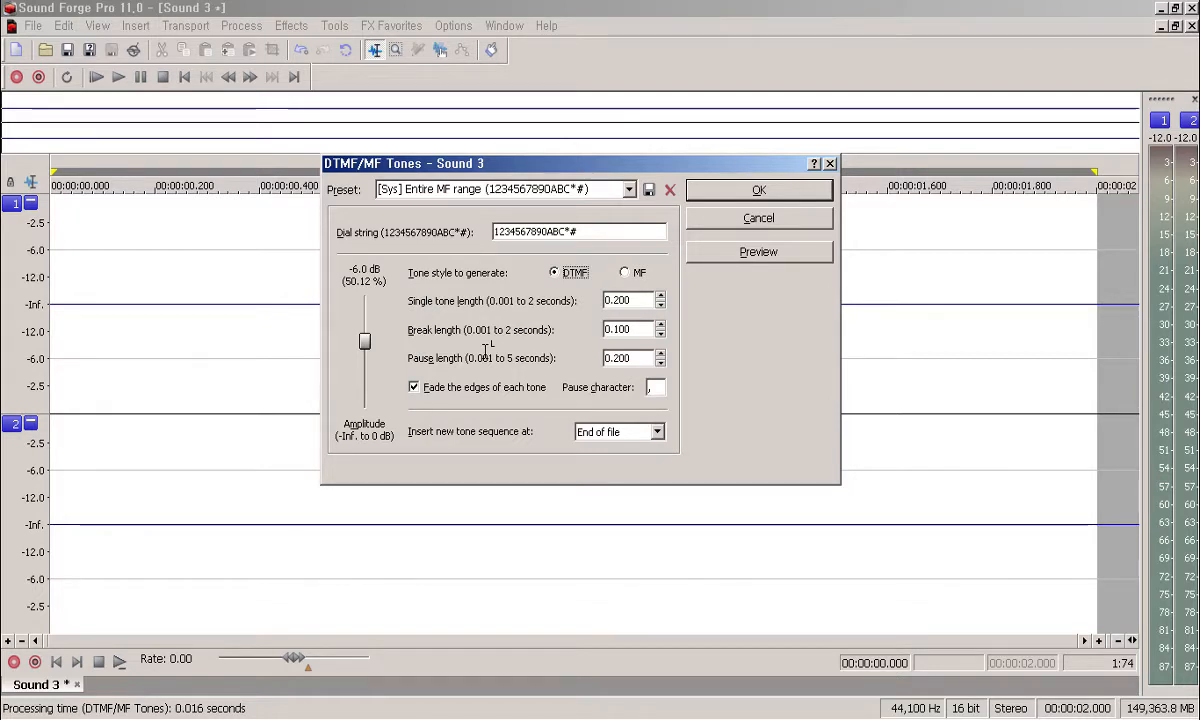
key("Tab")
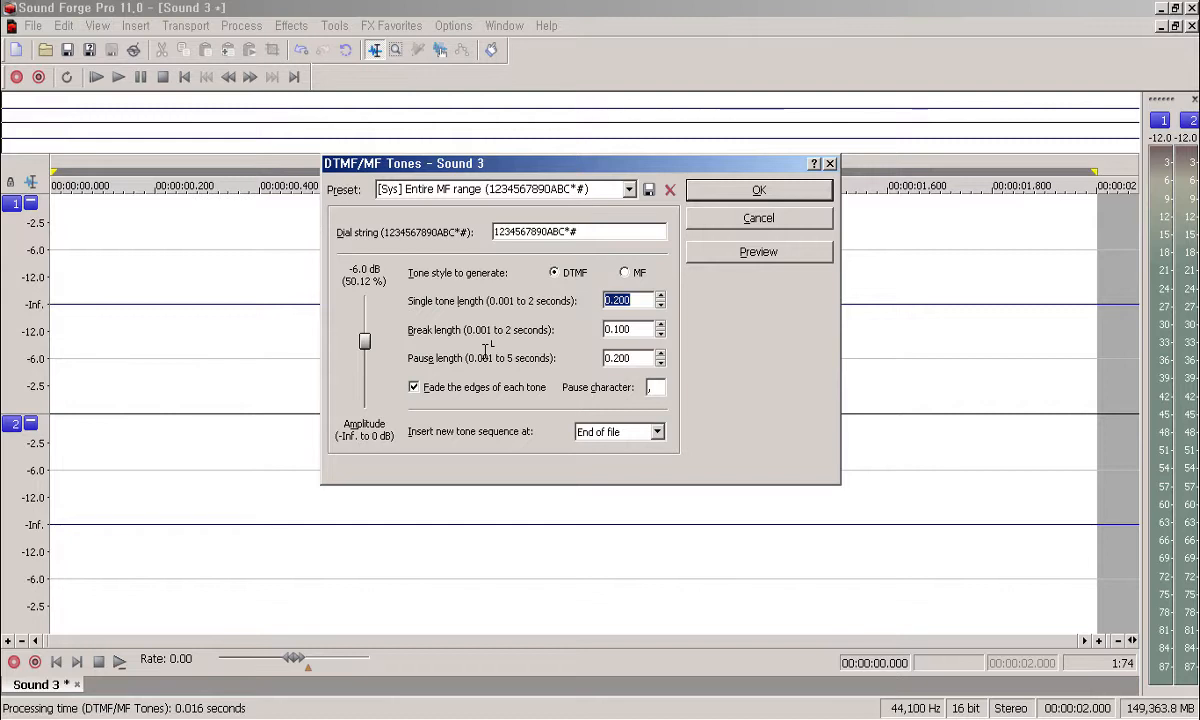
key("Tab")
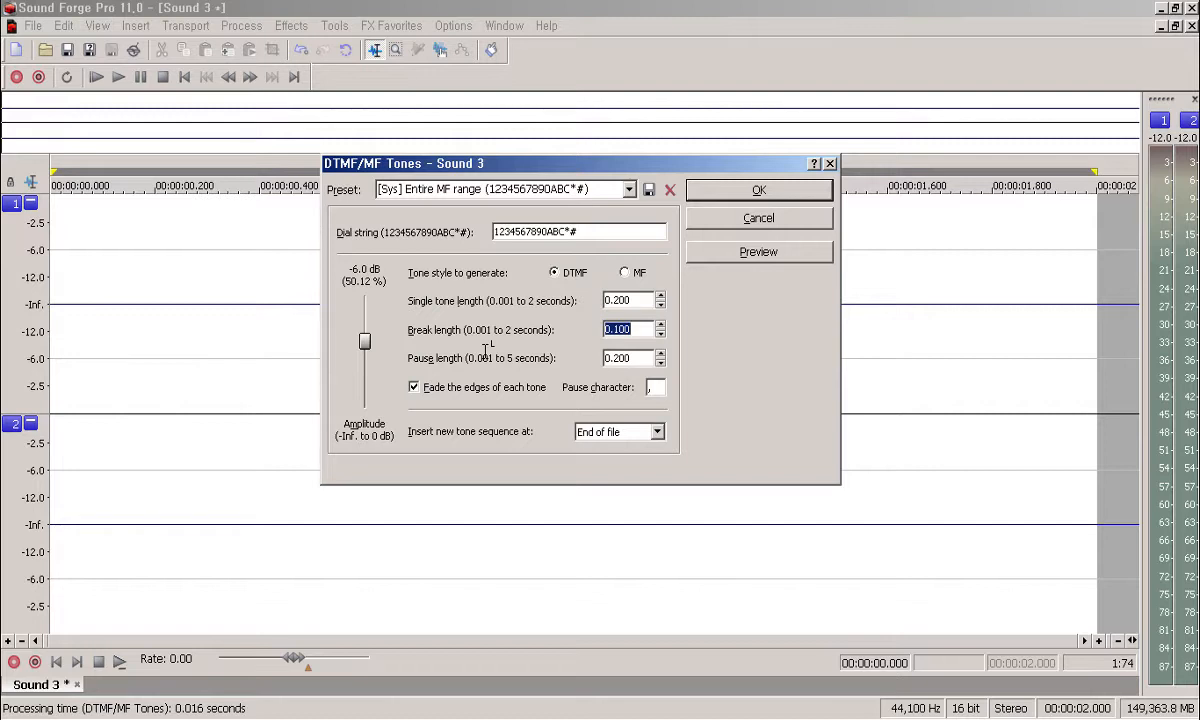
key("Tab")
key("Tab")
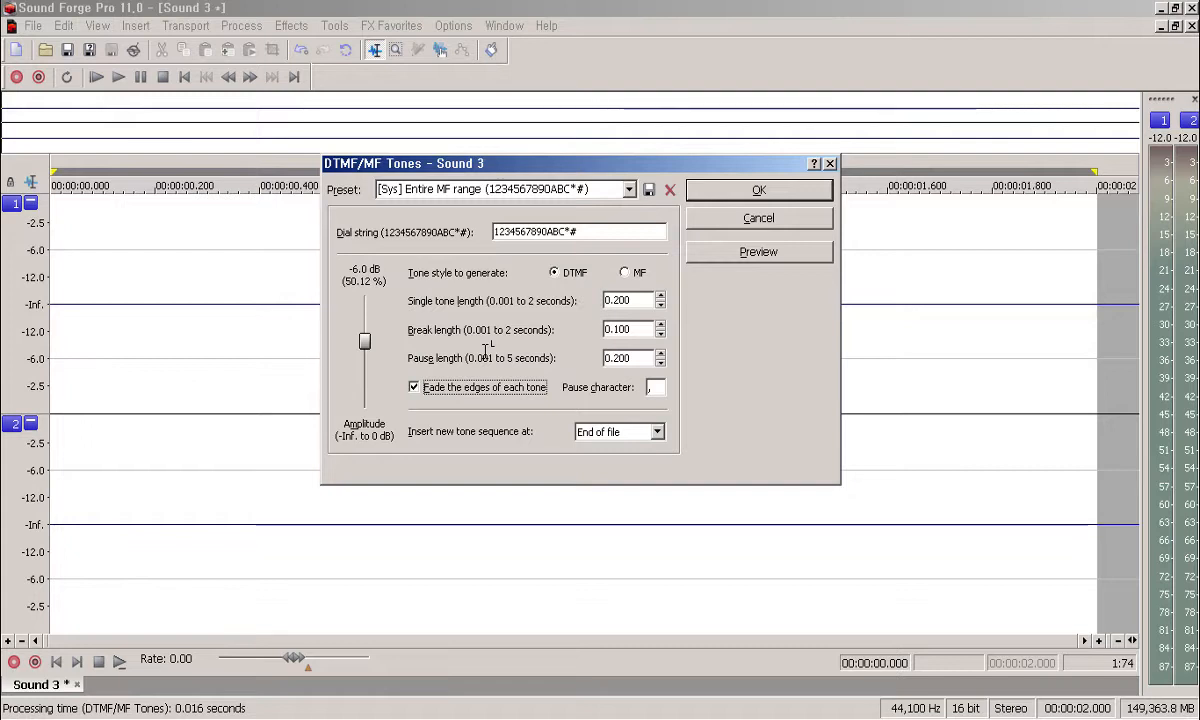
key("Tab")
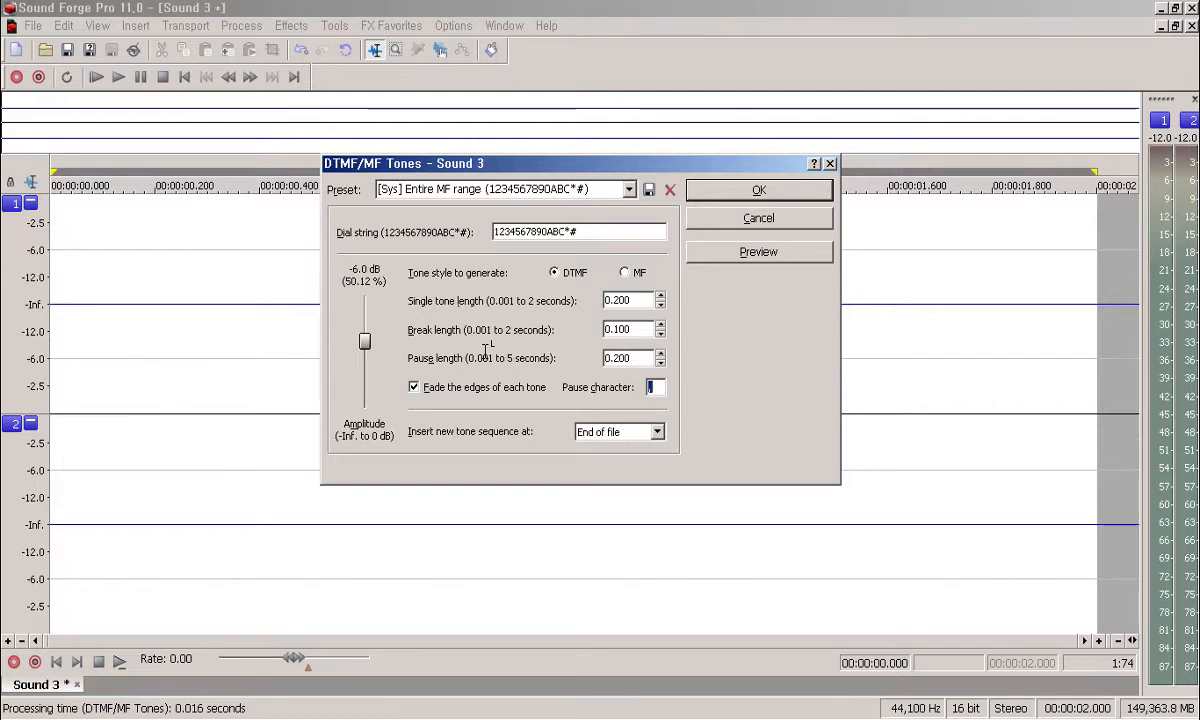
key("Tab")
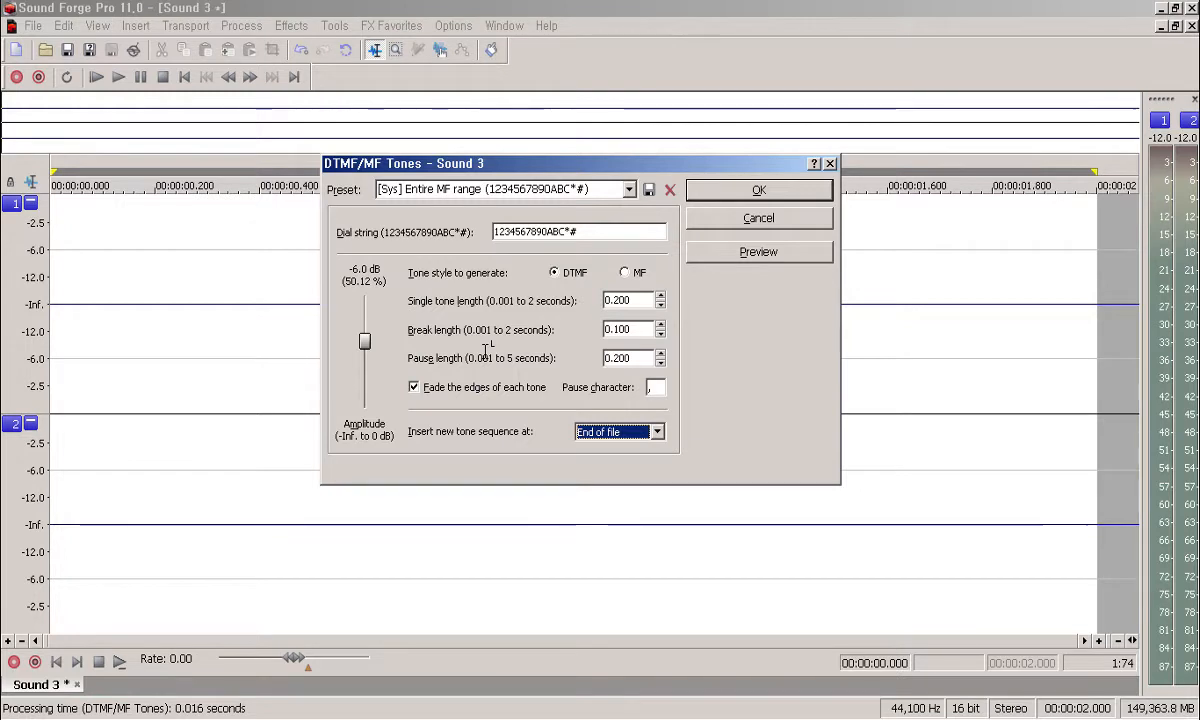
key("Tab")
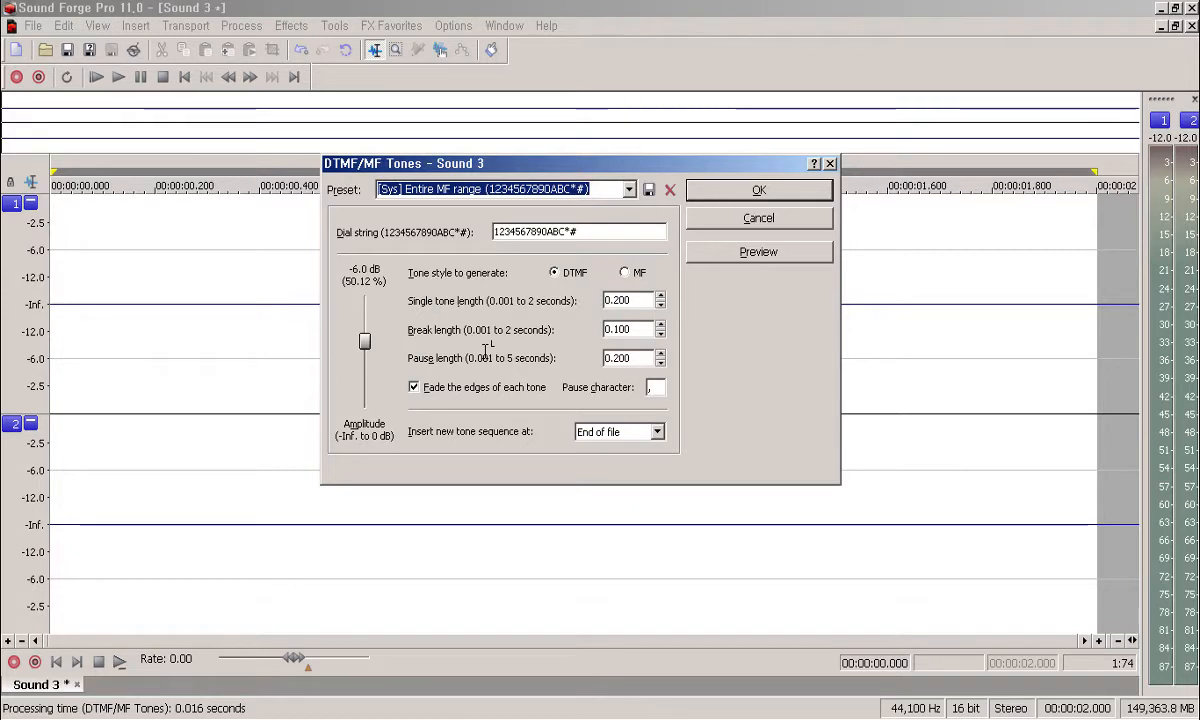
key("Tab")
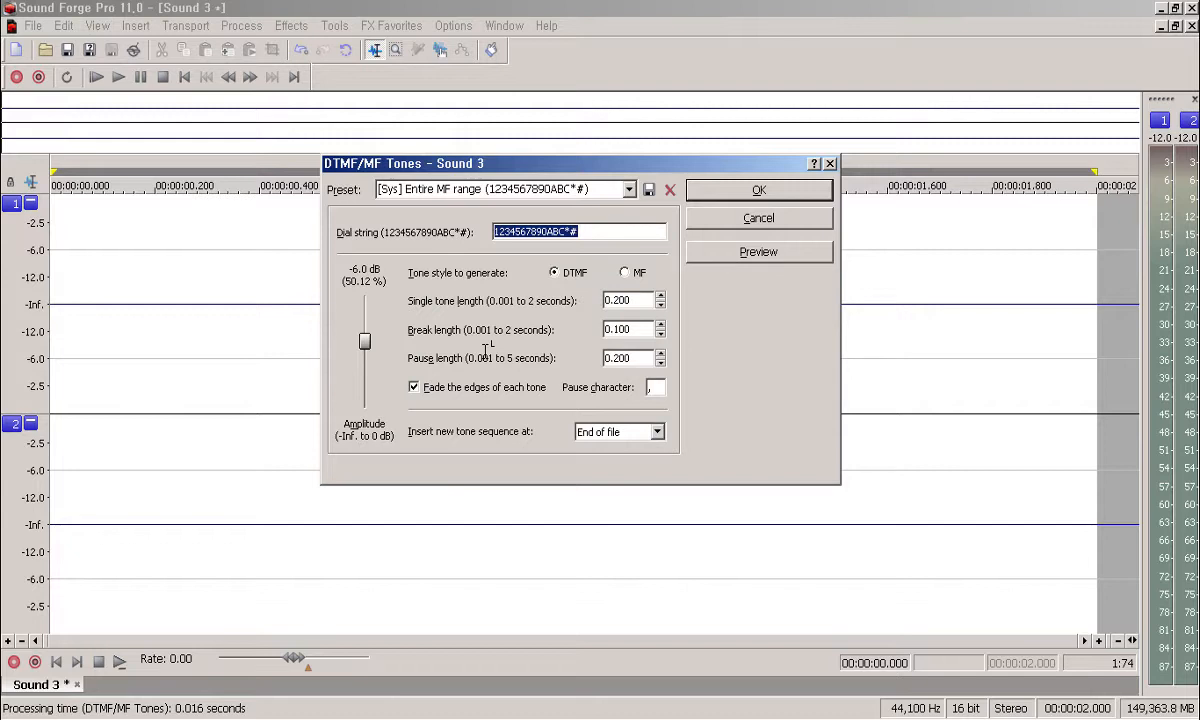
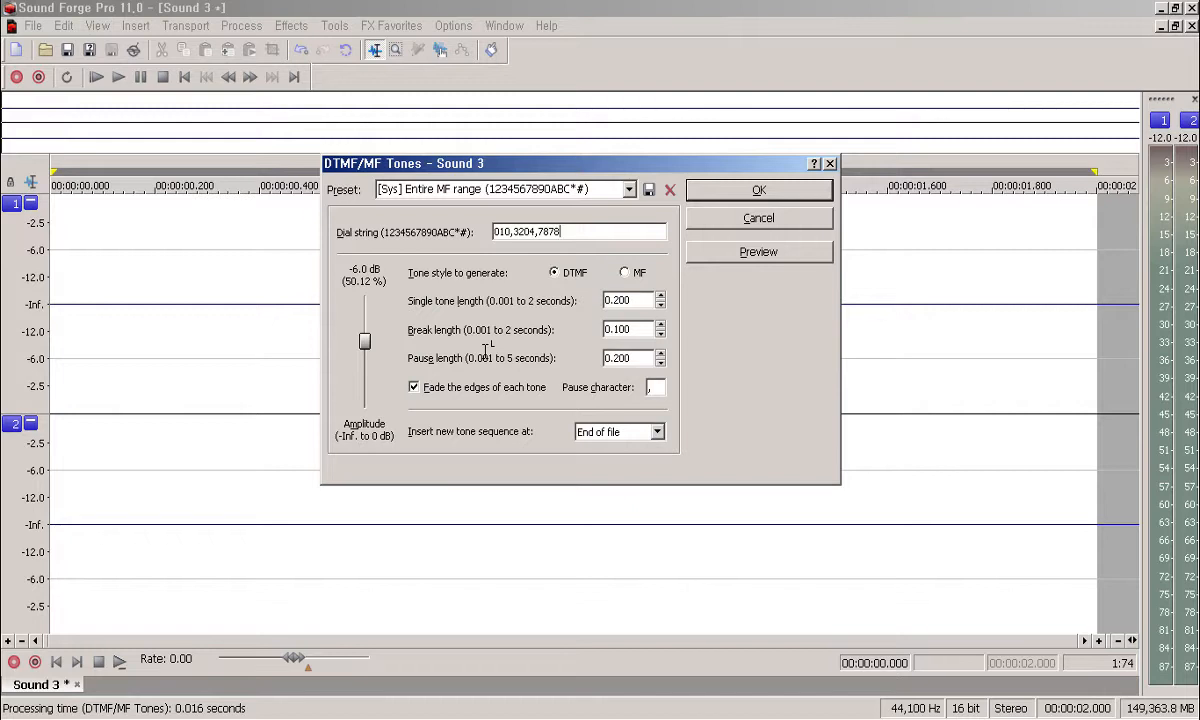
key("Left")
key("Left")
key("Left")
key("Left")
key("Left")
key("Left")
key("Left")
key("Left")
key("Right")
key("Right")
key("Right")
key("Right")
key("Right")
key("alt+p")
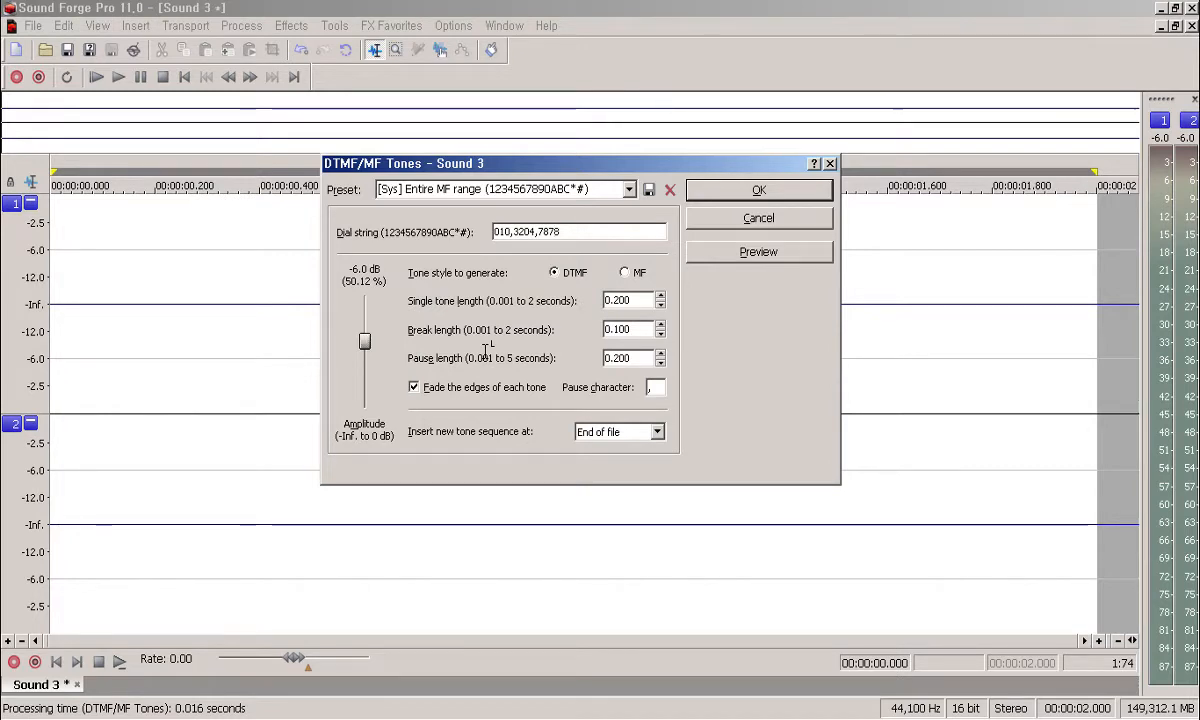
Step: Preview the tones once more, then insert them at the start of the file
key("shift+Home")
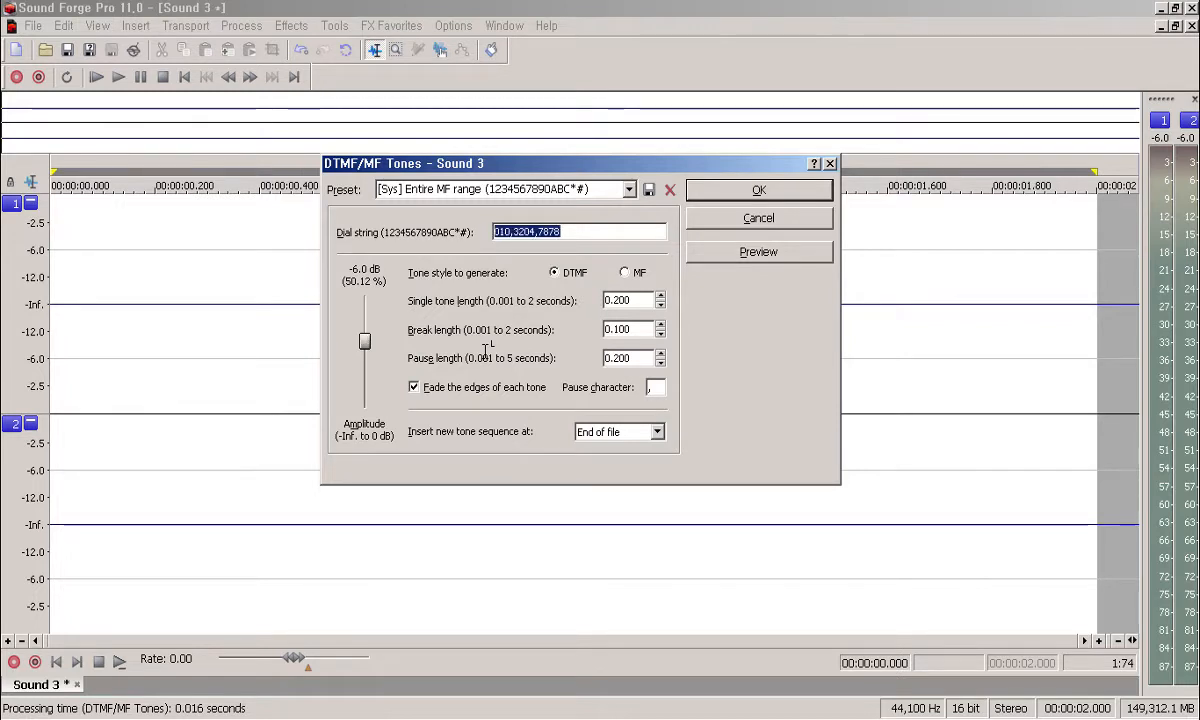
key("End")
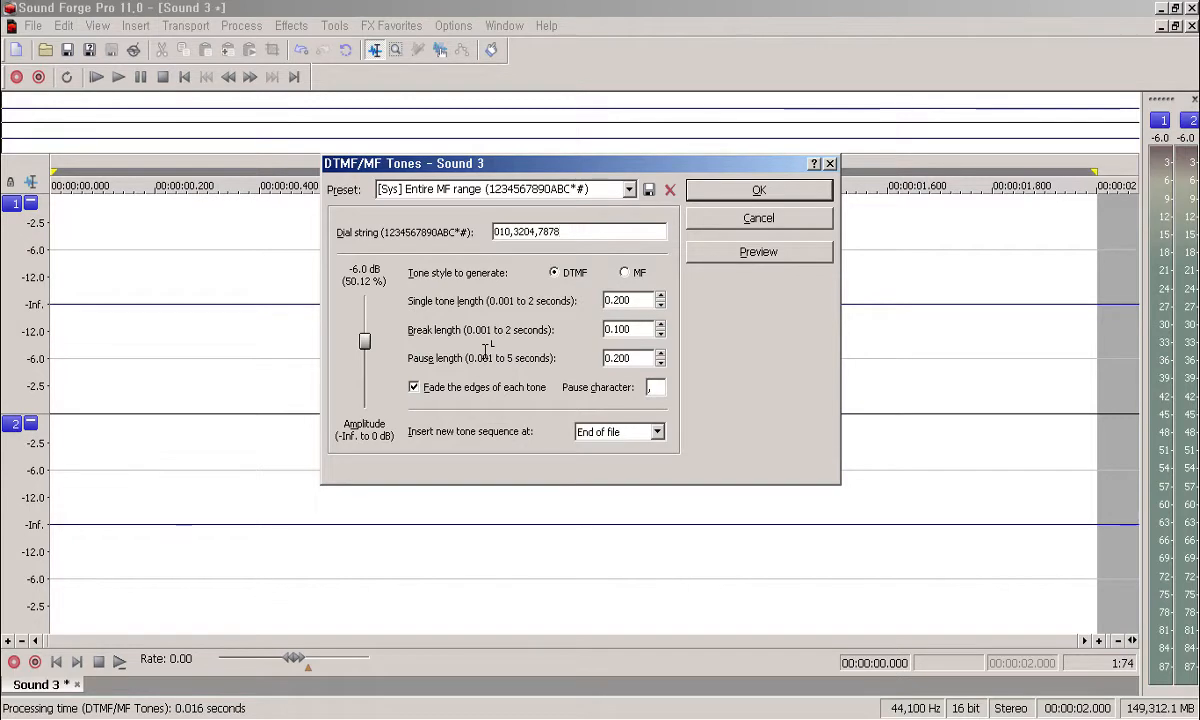
key("alt+p")
key("Tab")
key("Tab")
key("Tab")
key("Tab")
key("Tab")
key("Tab")
key("Tab")
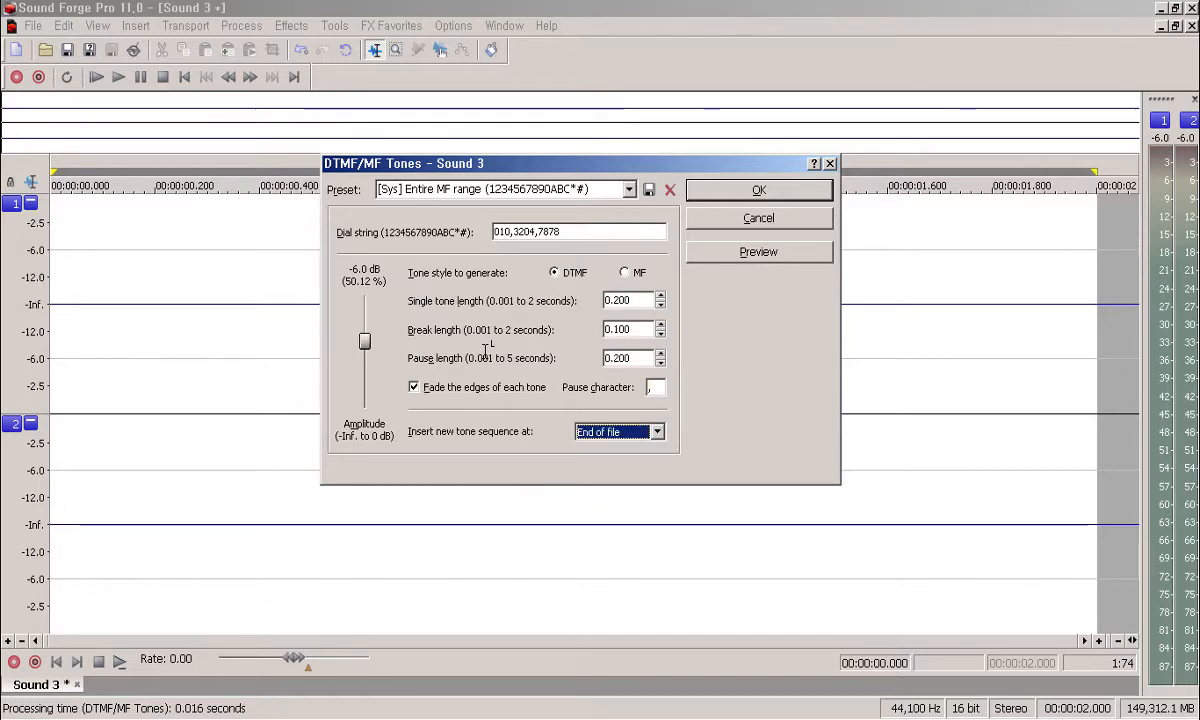
key("Up")
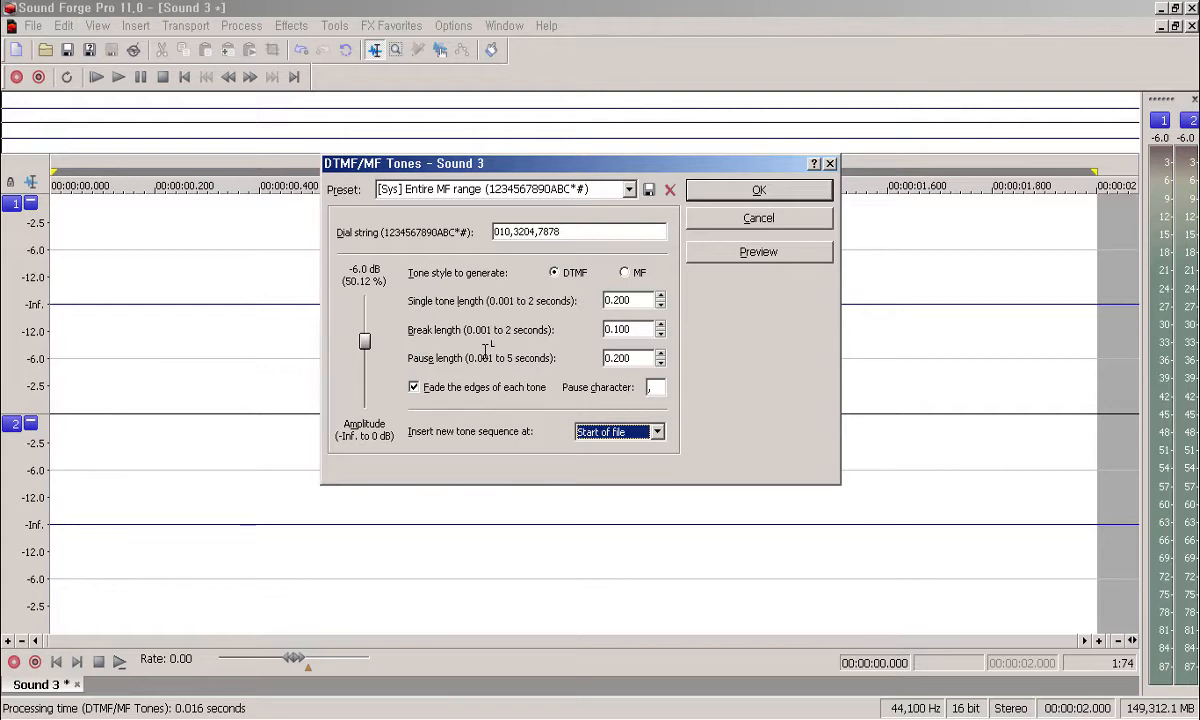
key("Return")
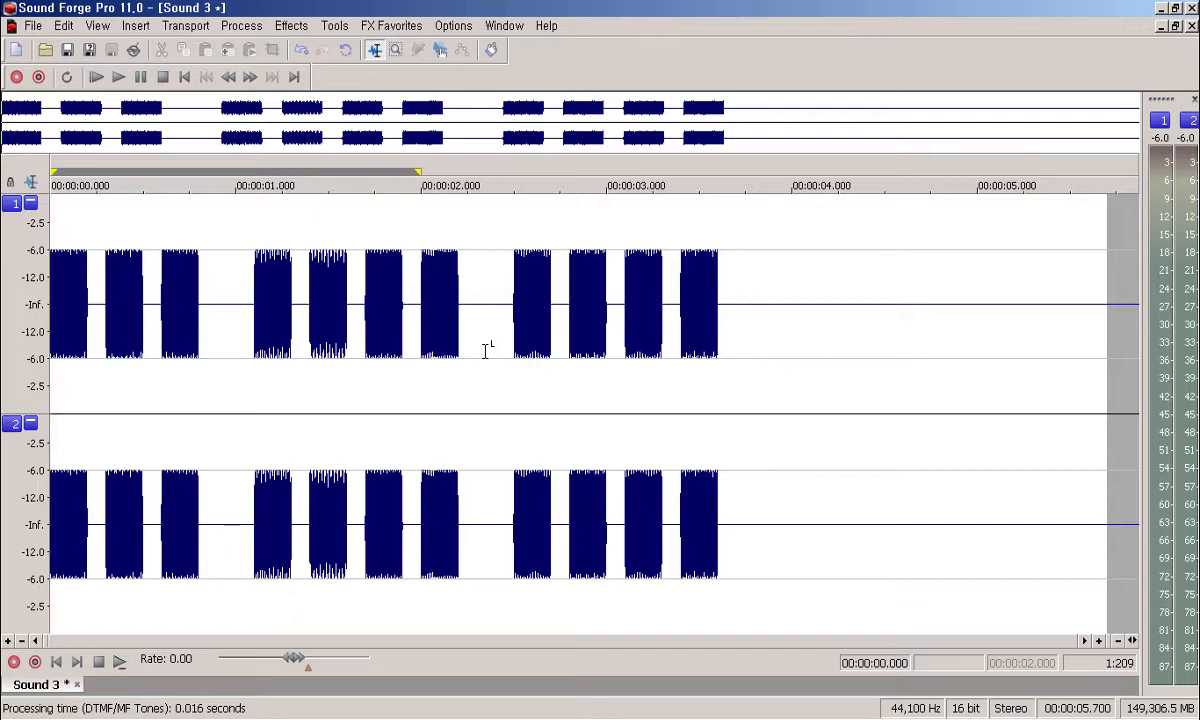
Step: Play back the 5.7-second DTMF sequence, then bring up the Insert menu
key("space")
key("alt+i")
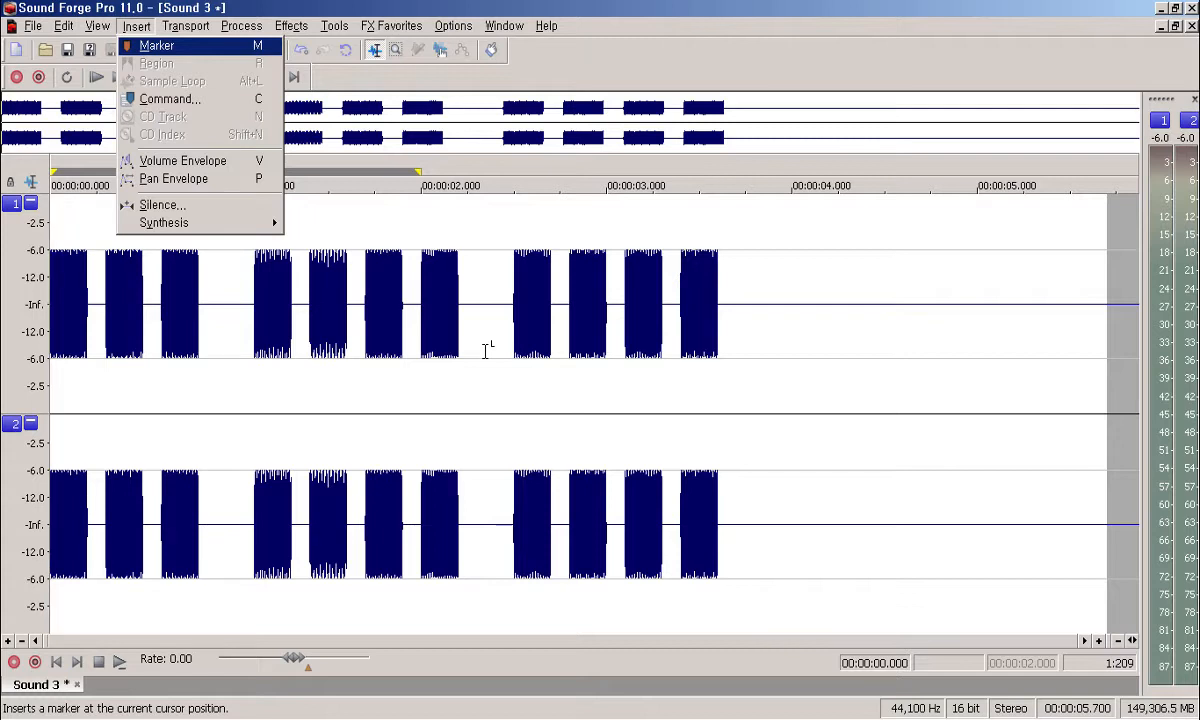
Step: Choose Insert > Synthesis > Simple to open the Simple Synthesis dialog
key("Up")
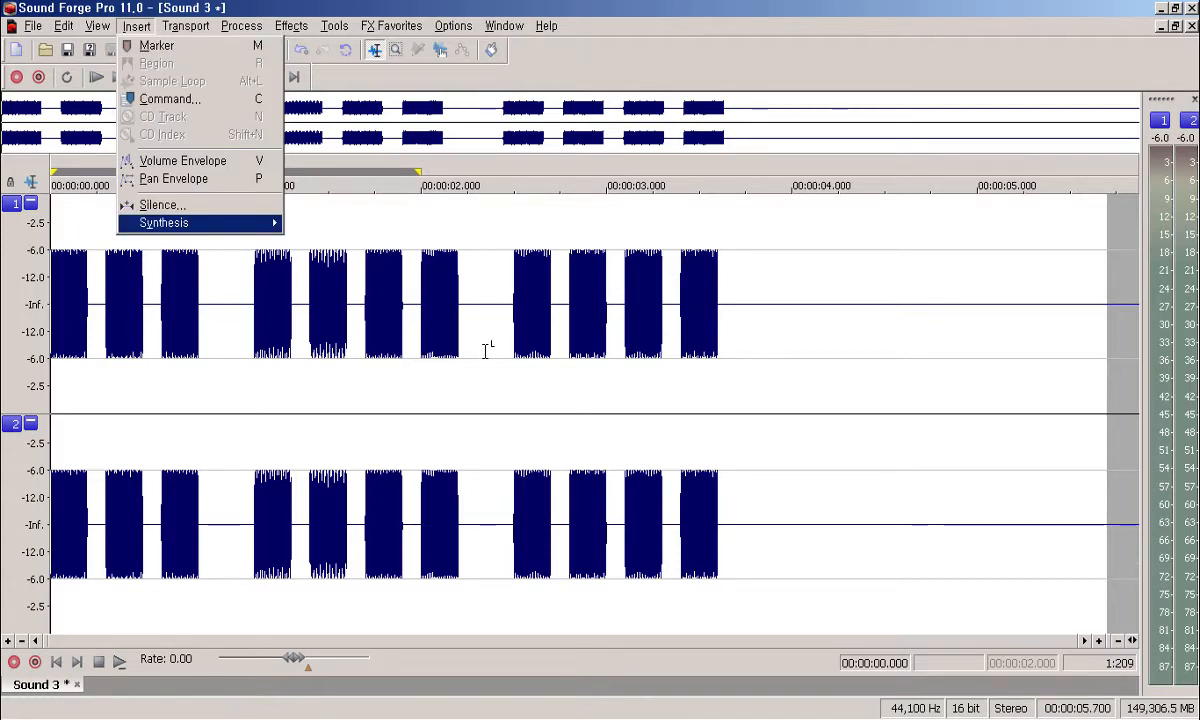
key("Right")
key("Down")
key("Down")
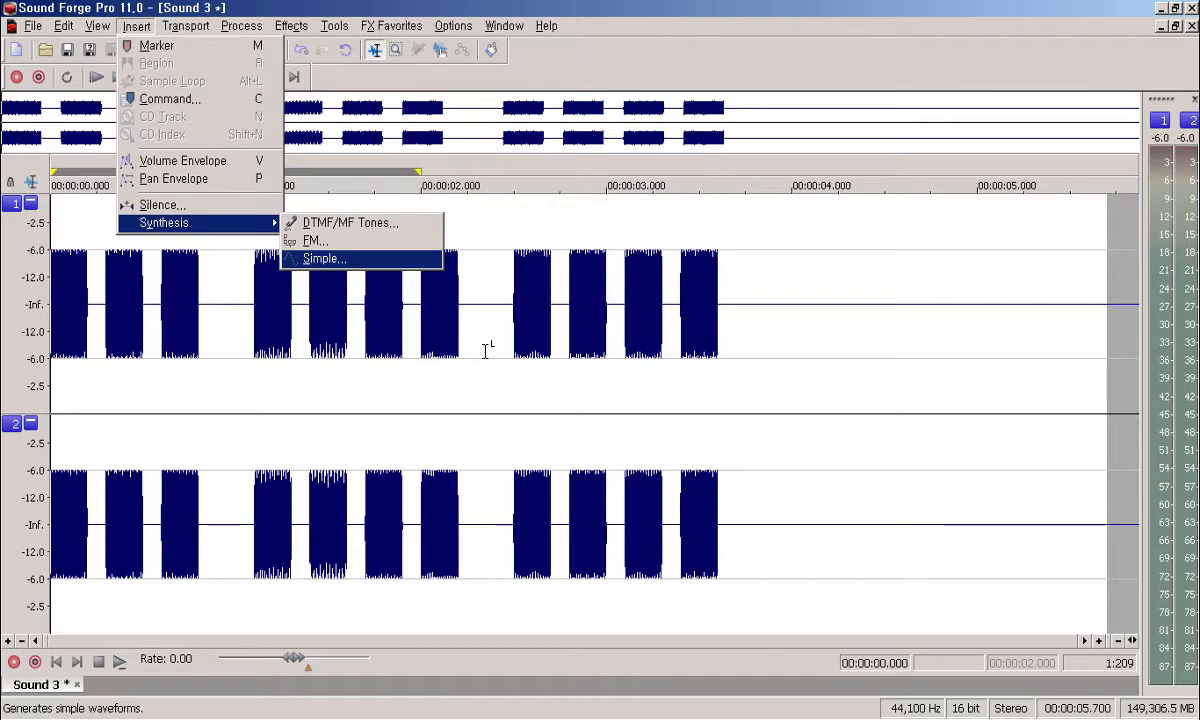
key("Return")
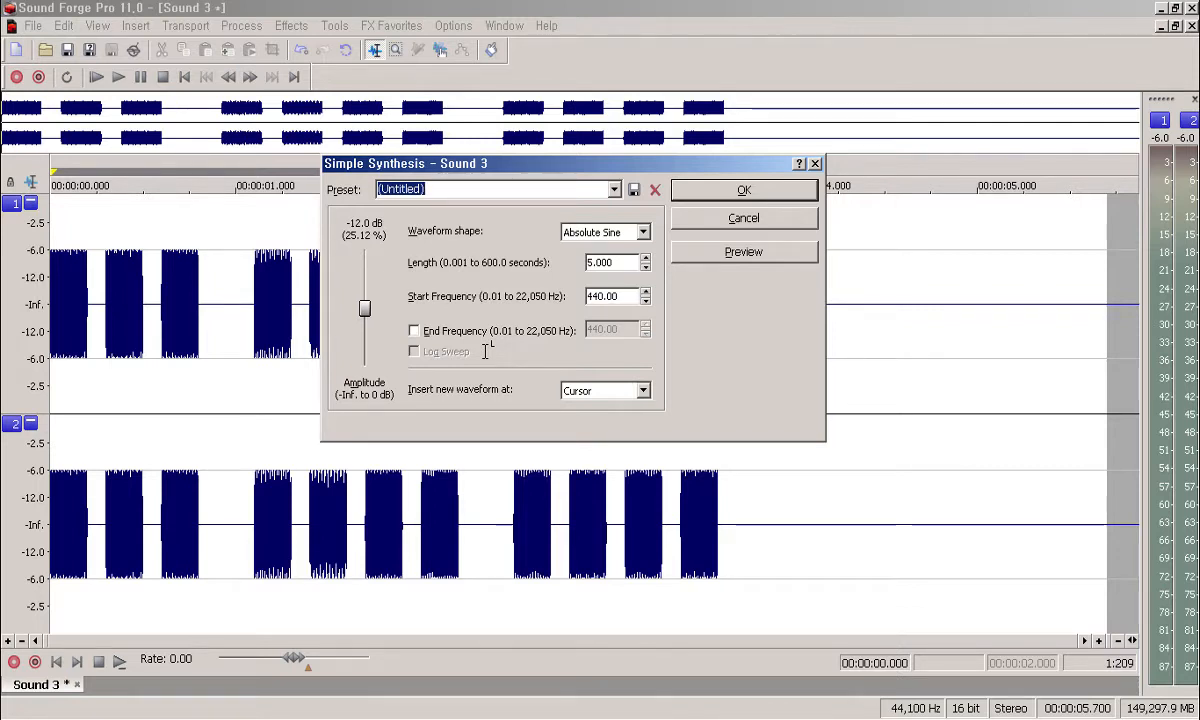
Step: Load the [Sys] 440 Hz sync tone (5 seconds) preset, preview it, and reach Waveform shape
key("alt+Down")
key("Down")
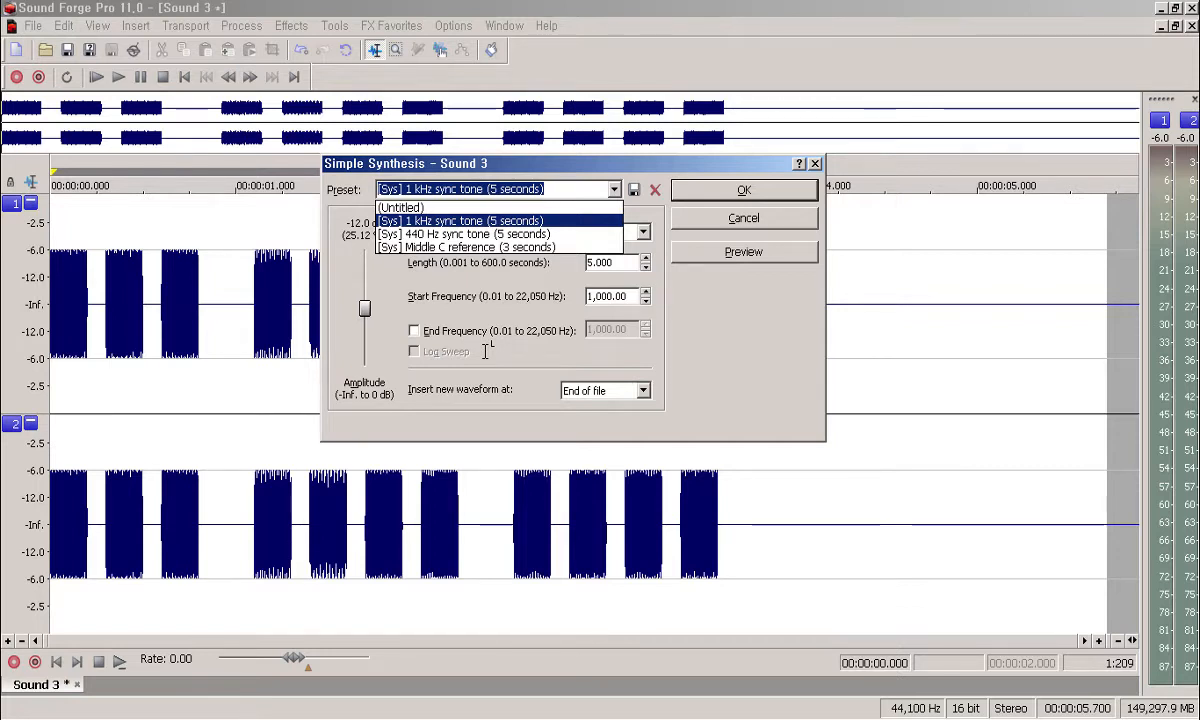
key("Down")
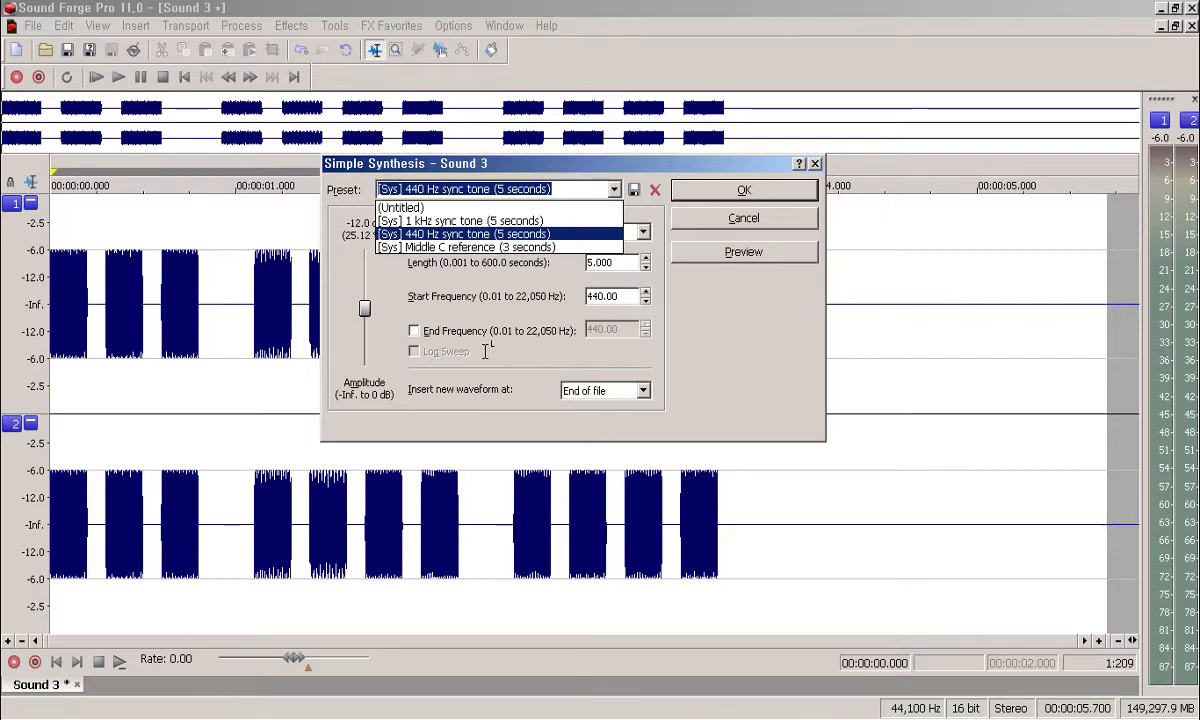
key("Down")
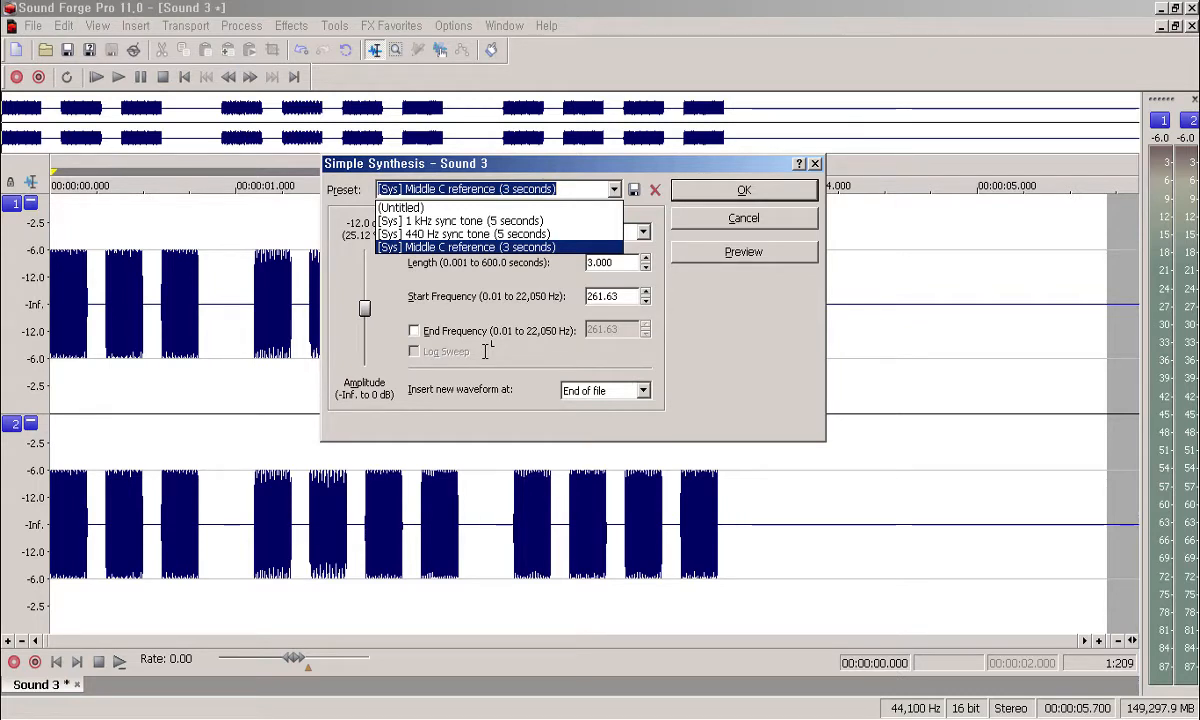
key("Up")
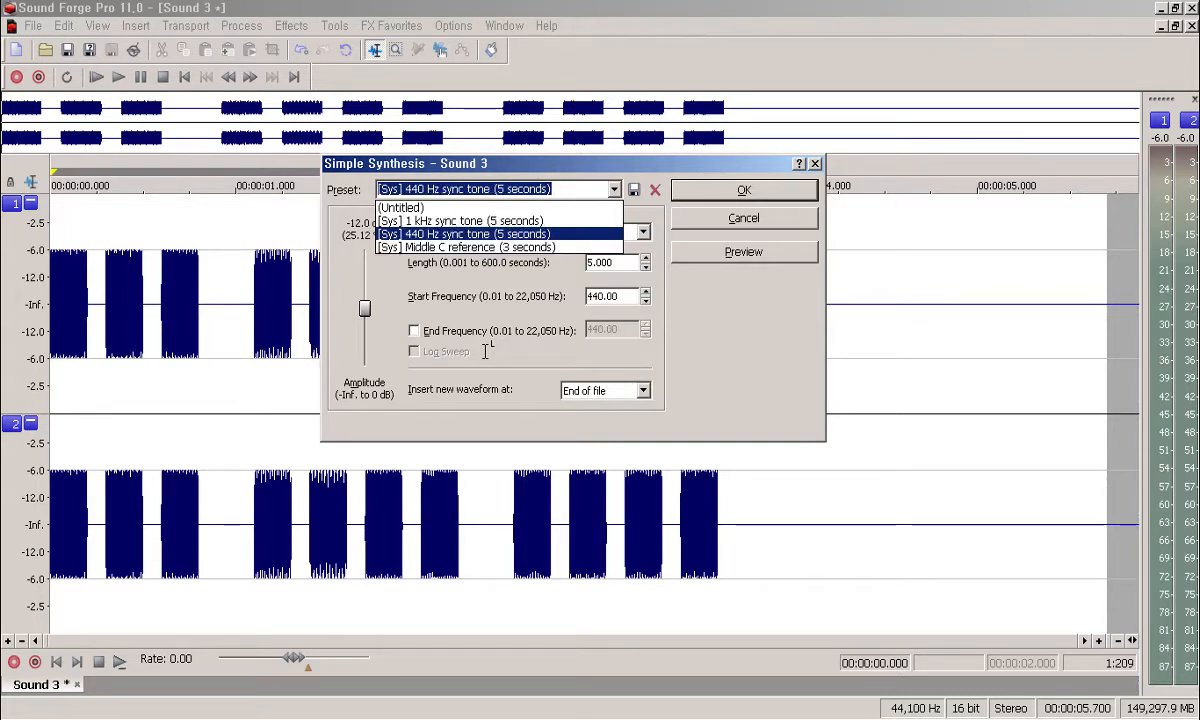
key("Return")
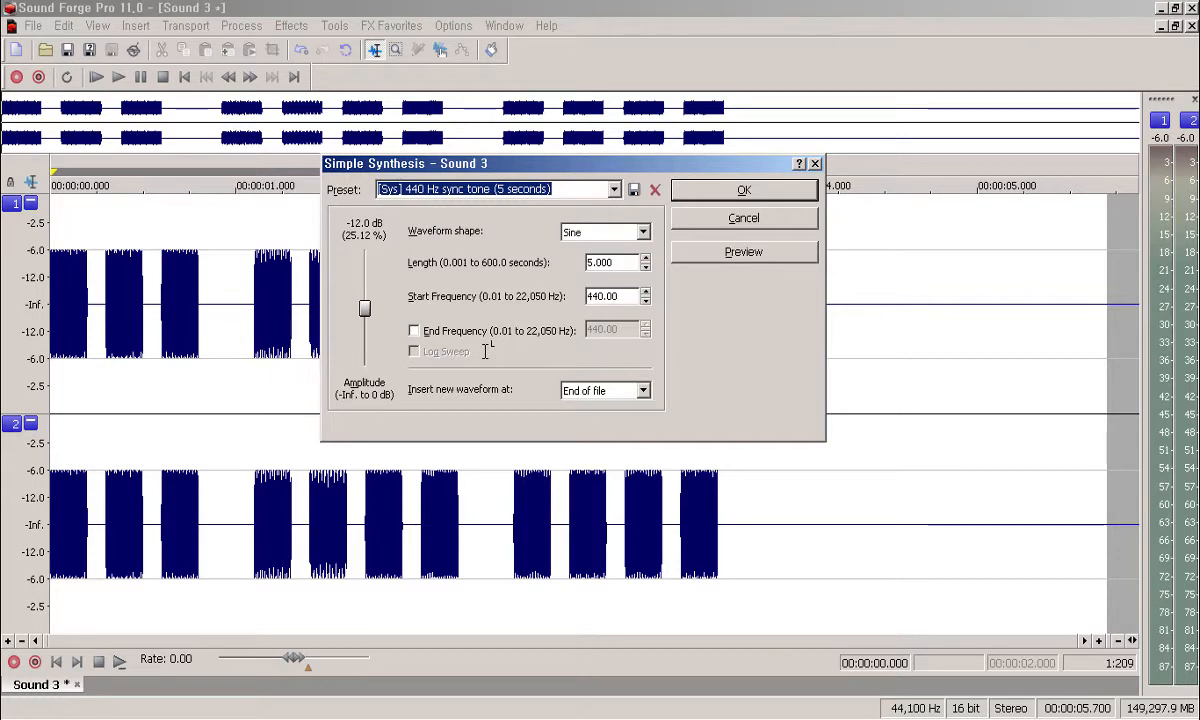
key("alt+p")
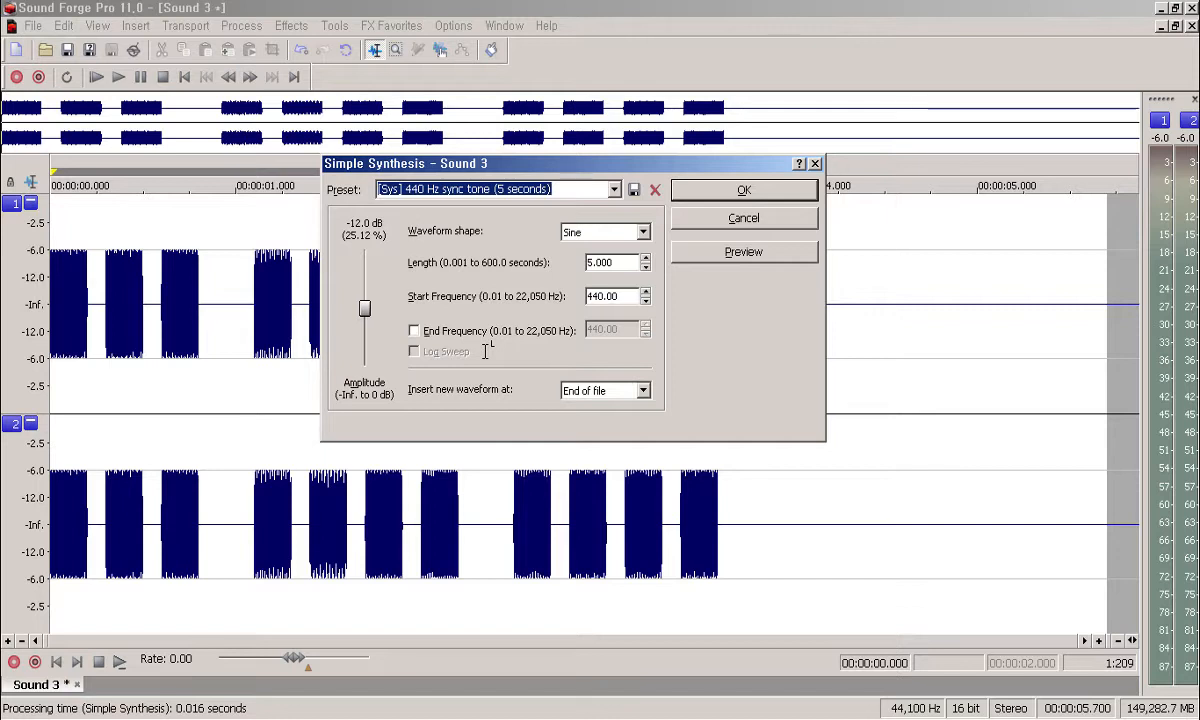
key("Tab")
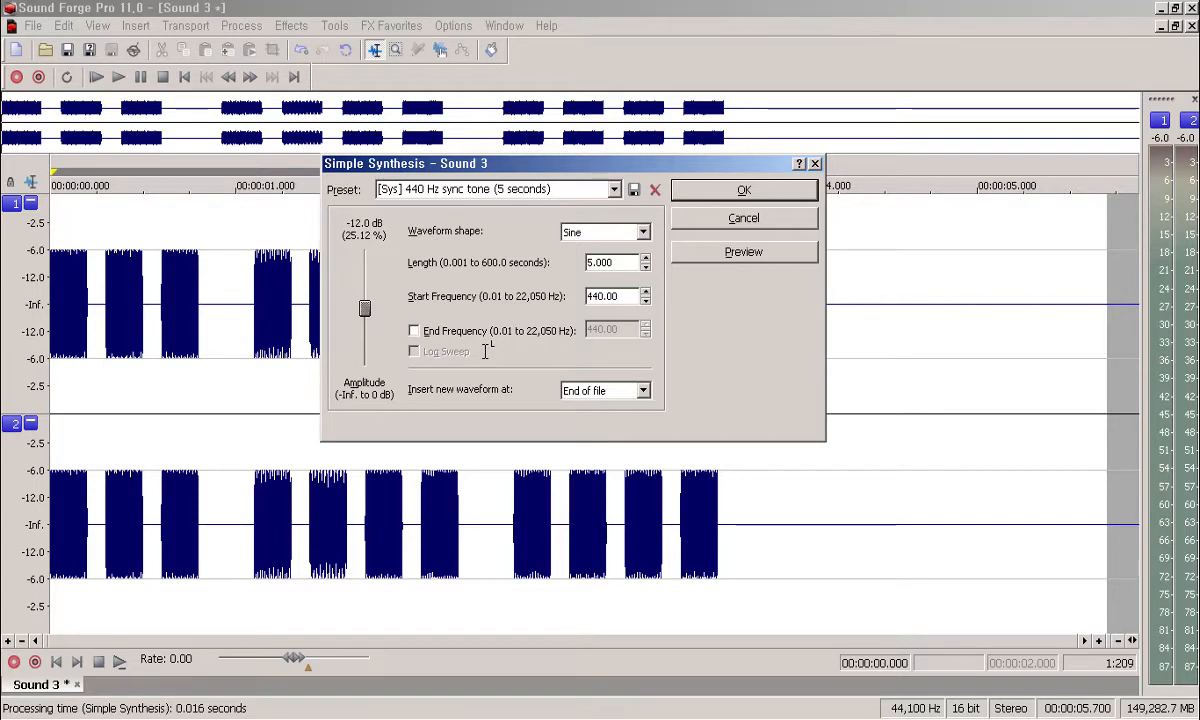
key("Tab")
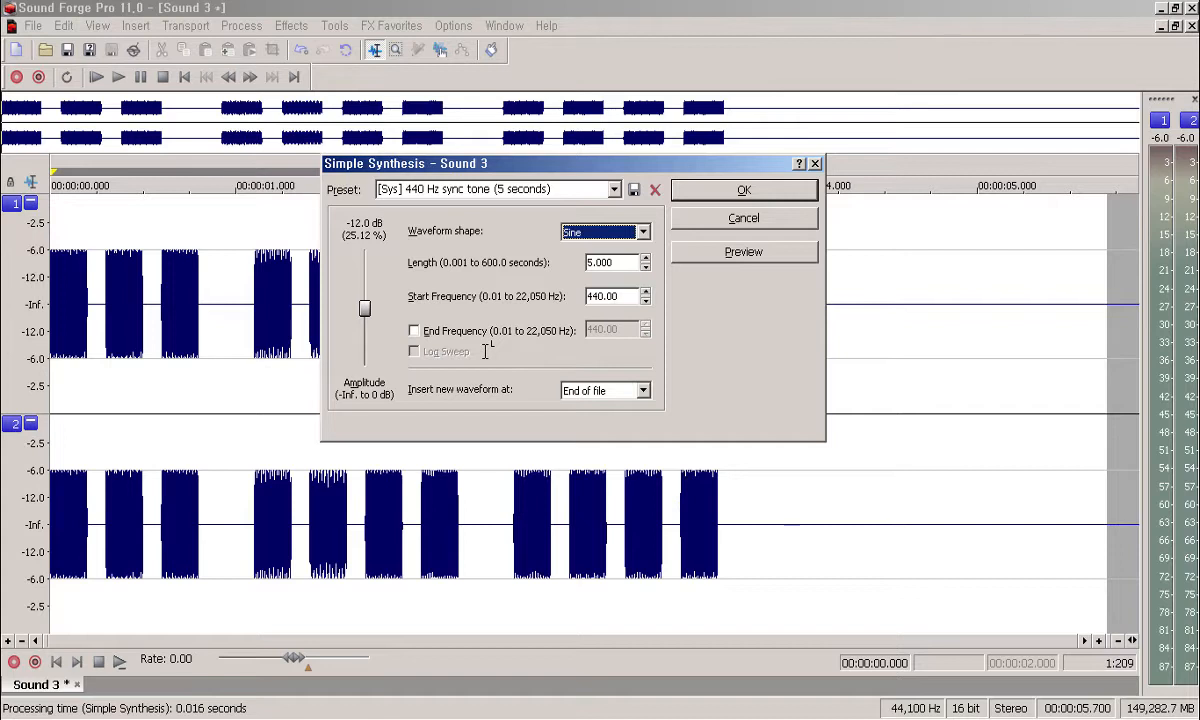
Step: Browse the waveform shapes from Sine through Square, Saw, Triangle and the noise types to Brown Noise, then back to Sine
key("alt+Down")
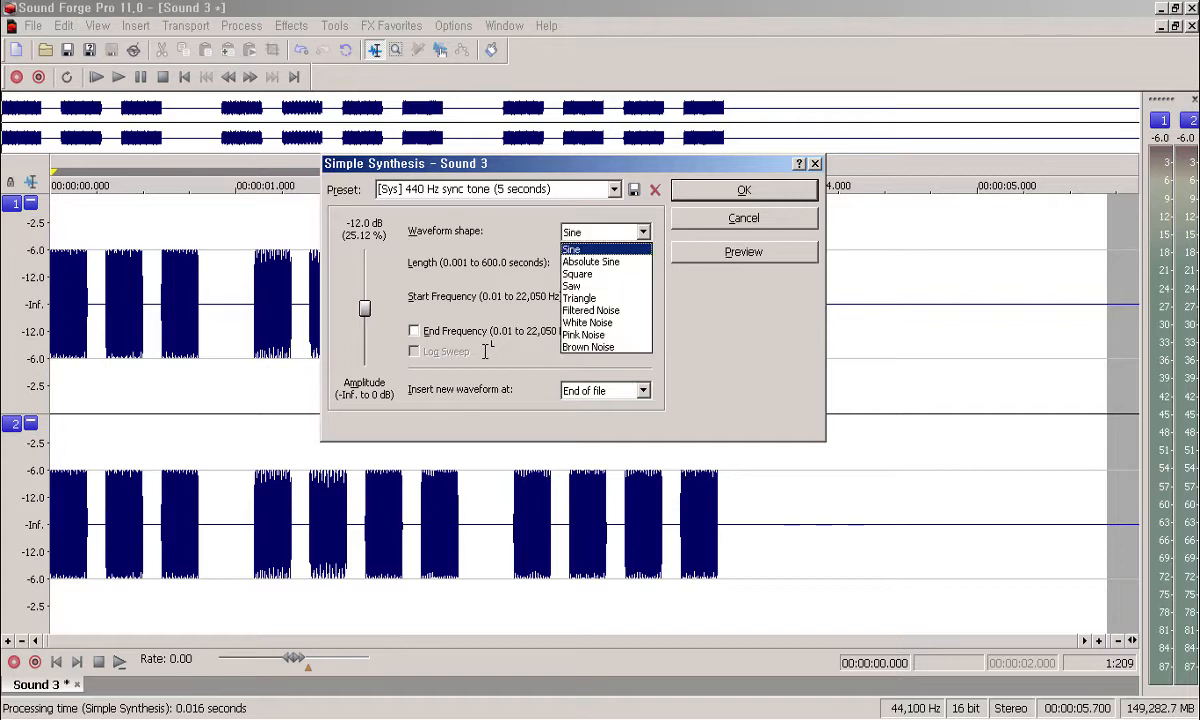
key("Down")
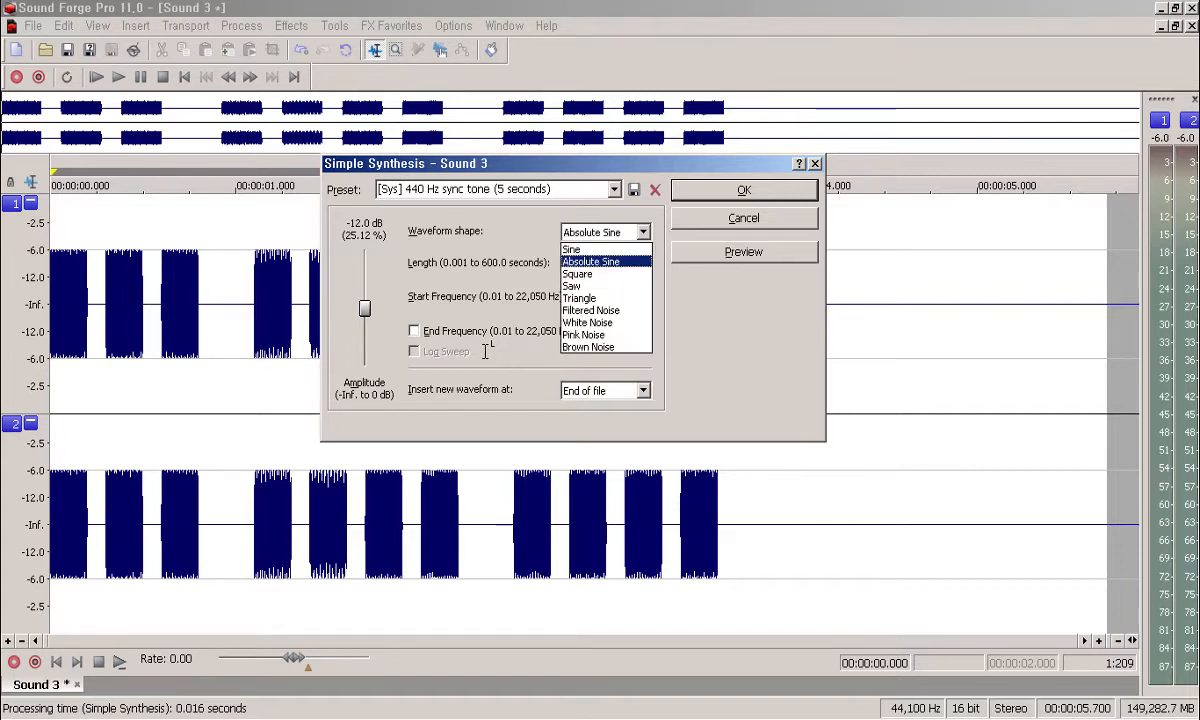
key("Up")
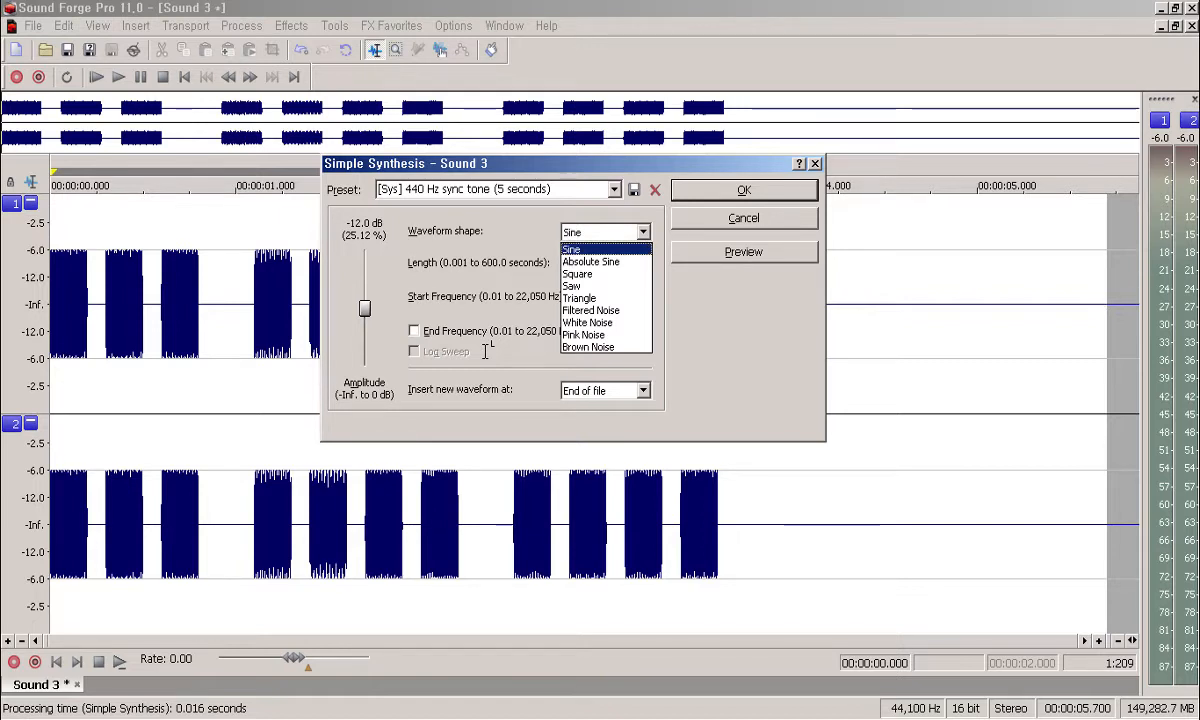
key("Down")
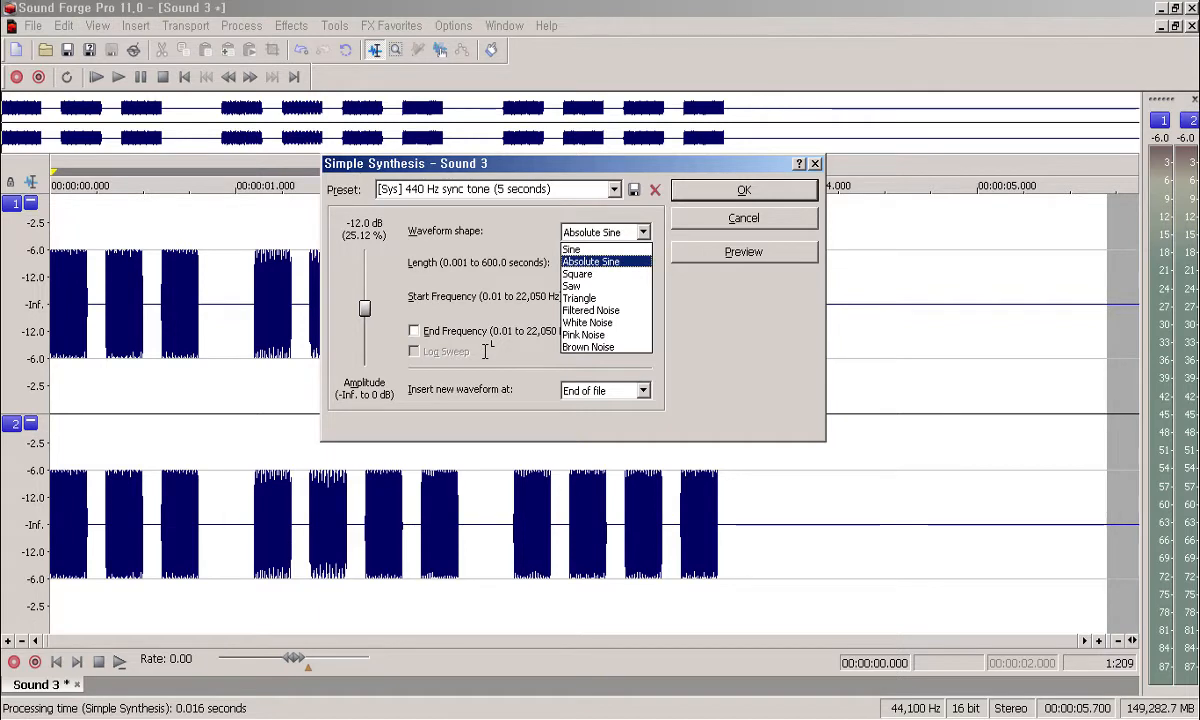
key("Down")
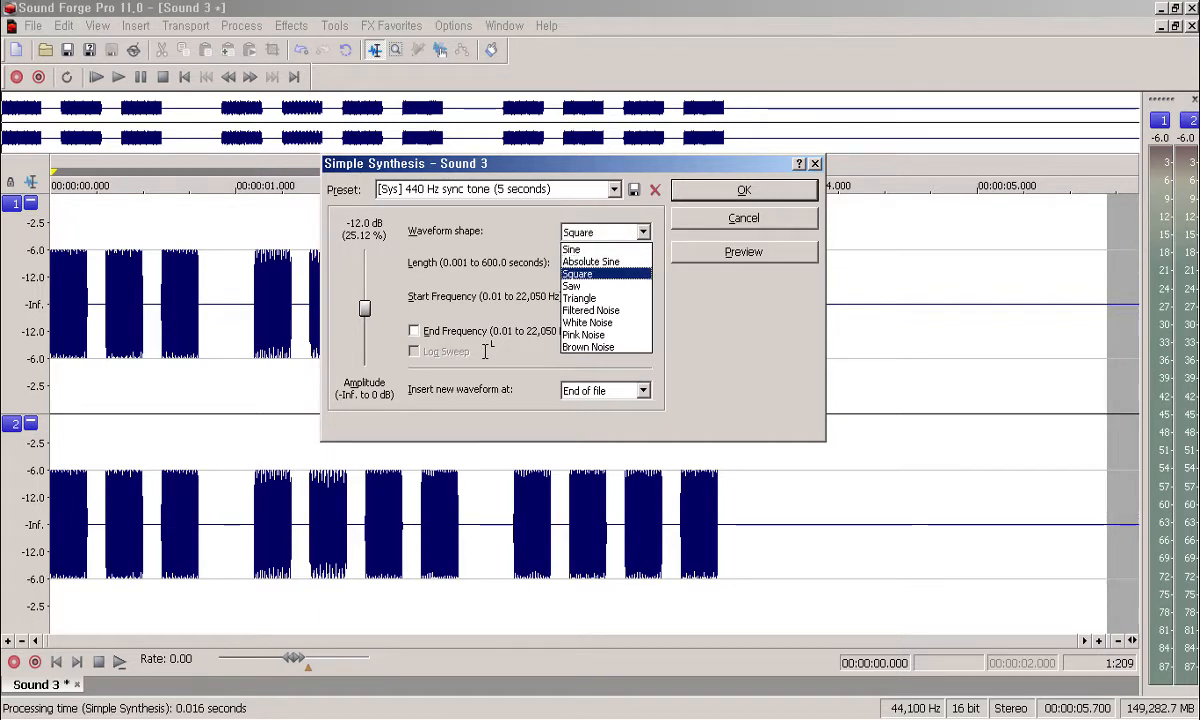
key("Down")
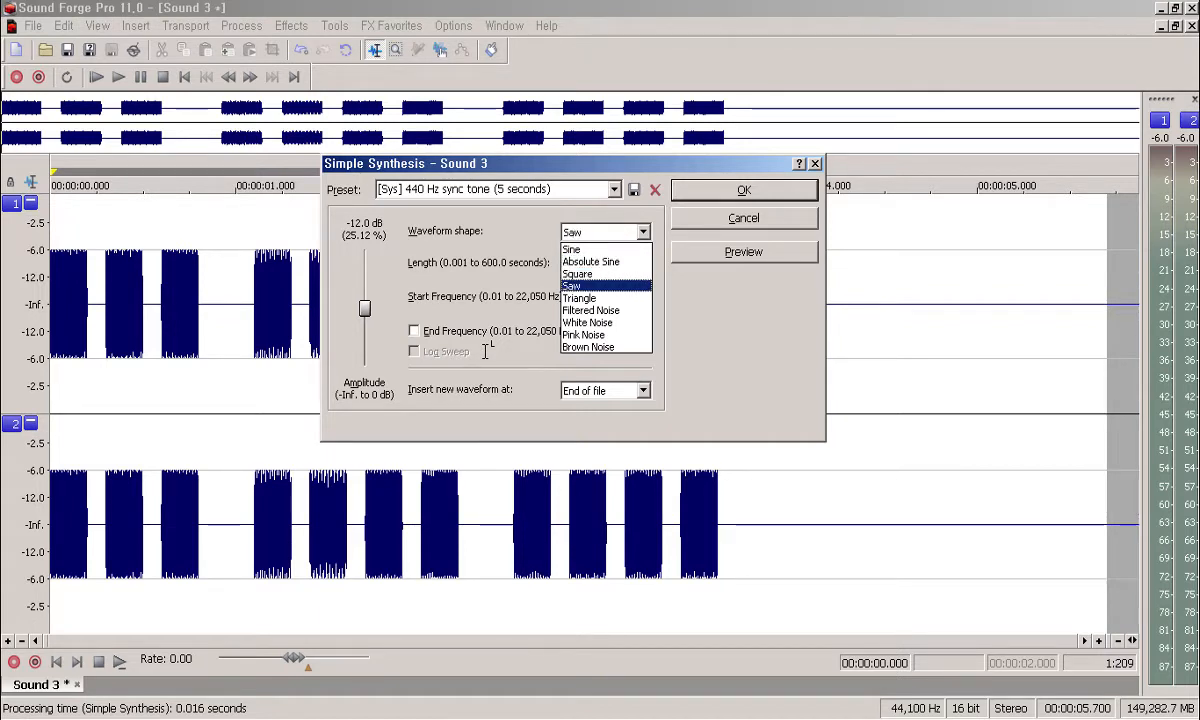
key("Down")
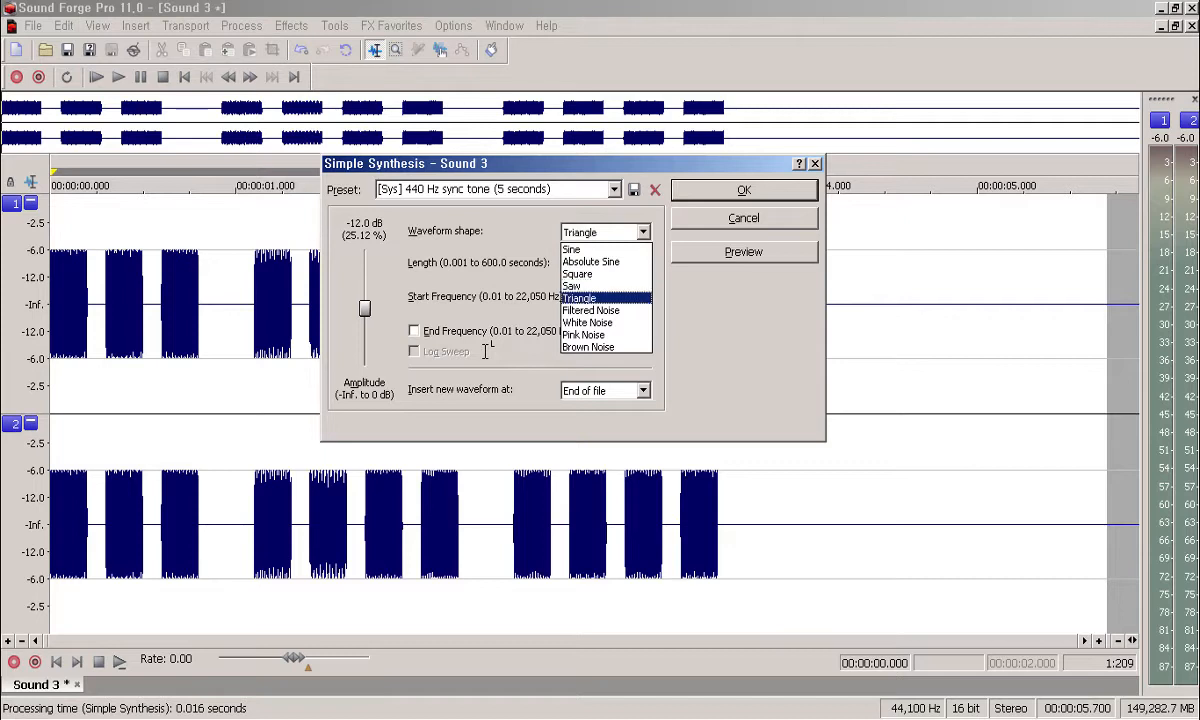
key("Down")
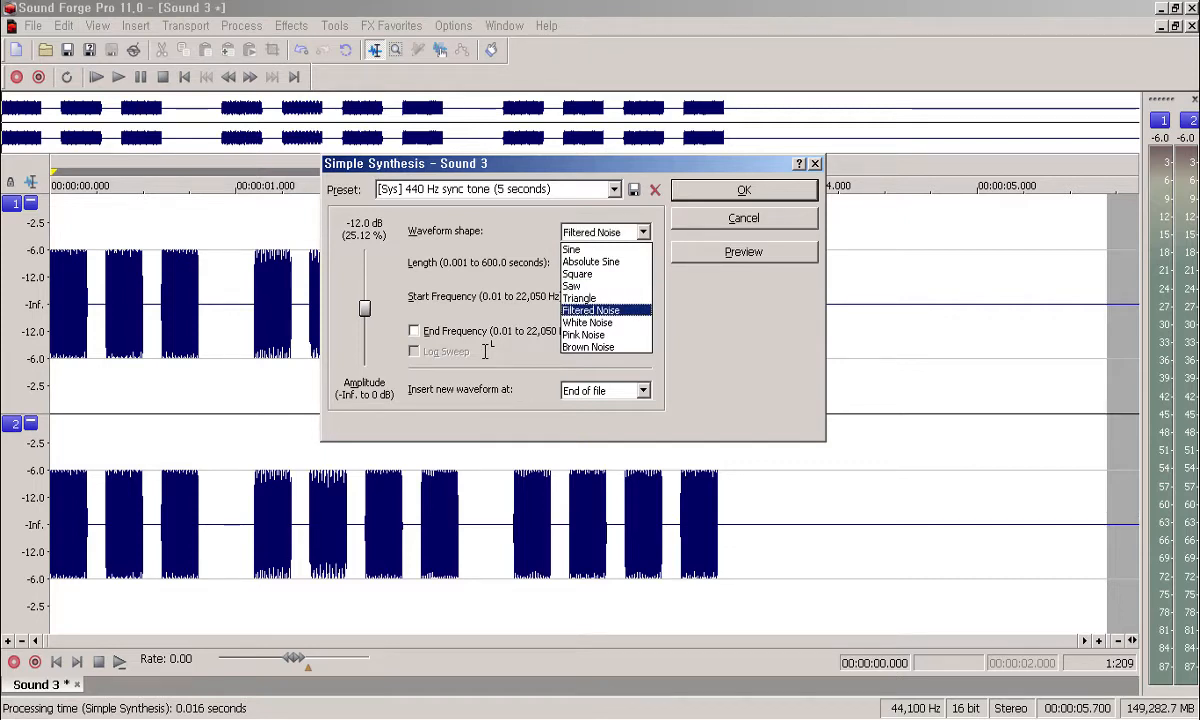
key("Down")
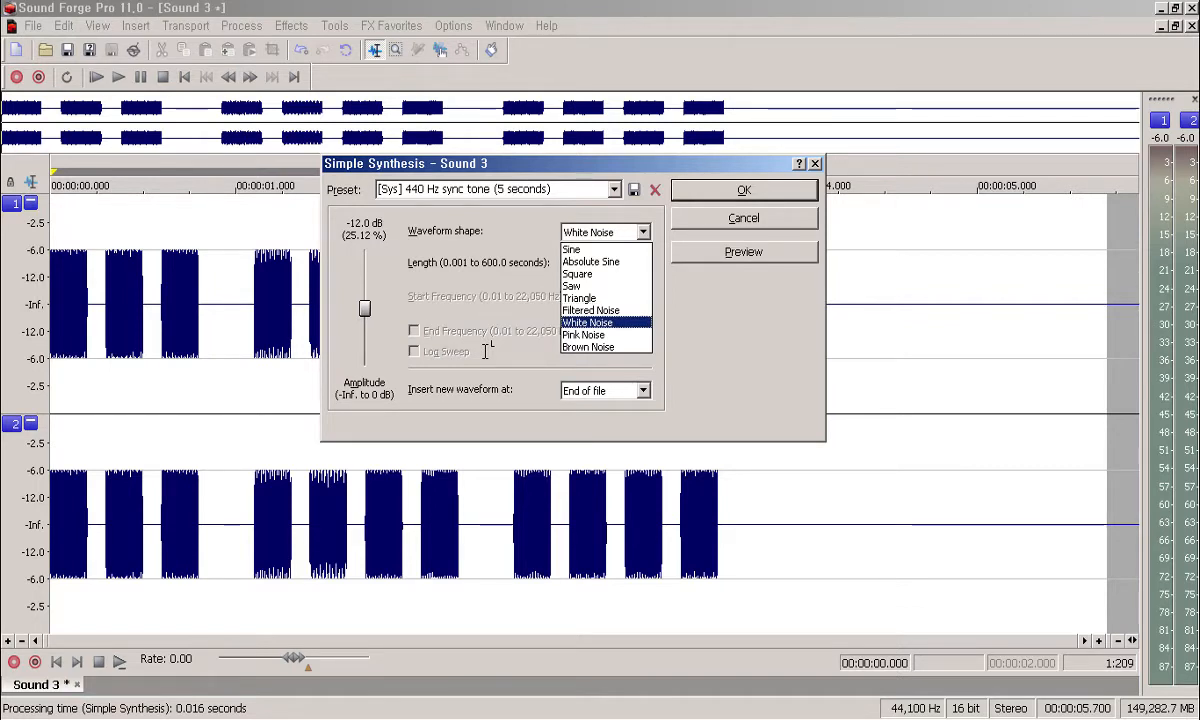
key("Down")
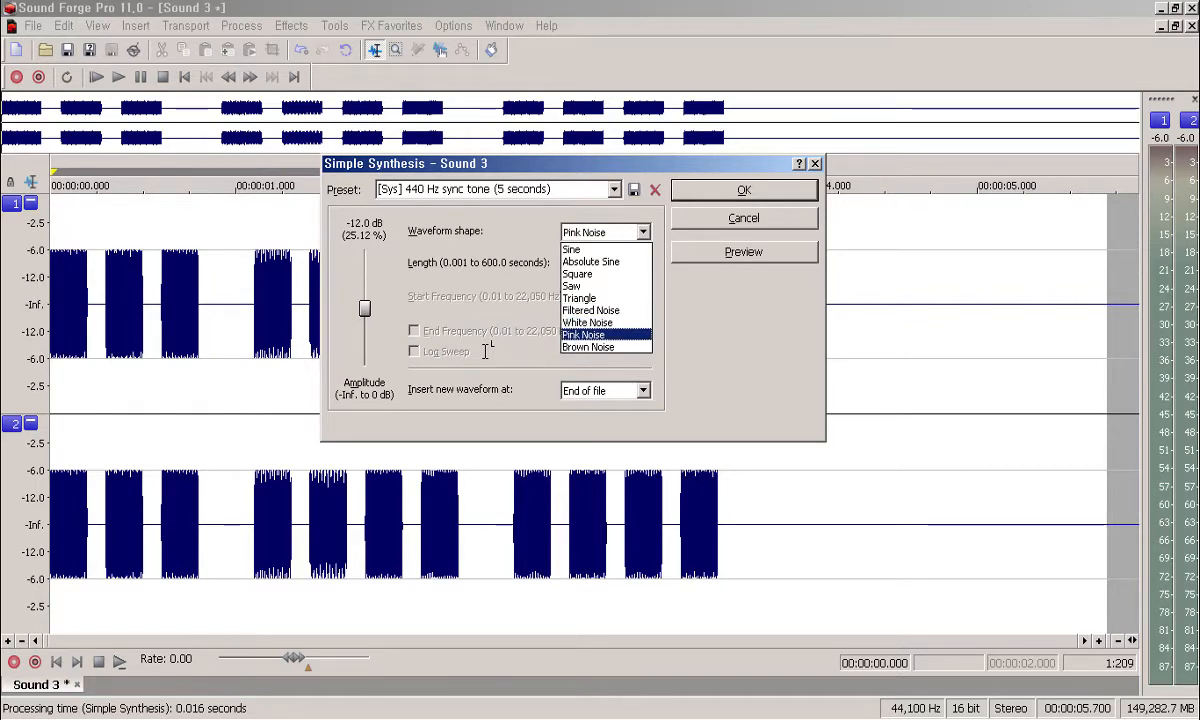
key("Down")
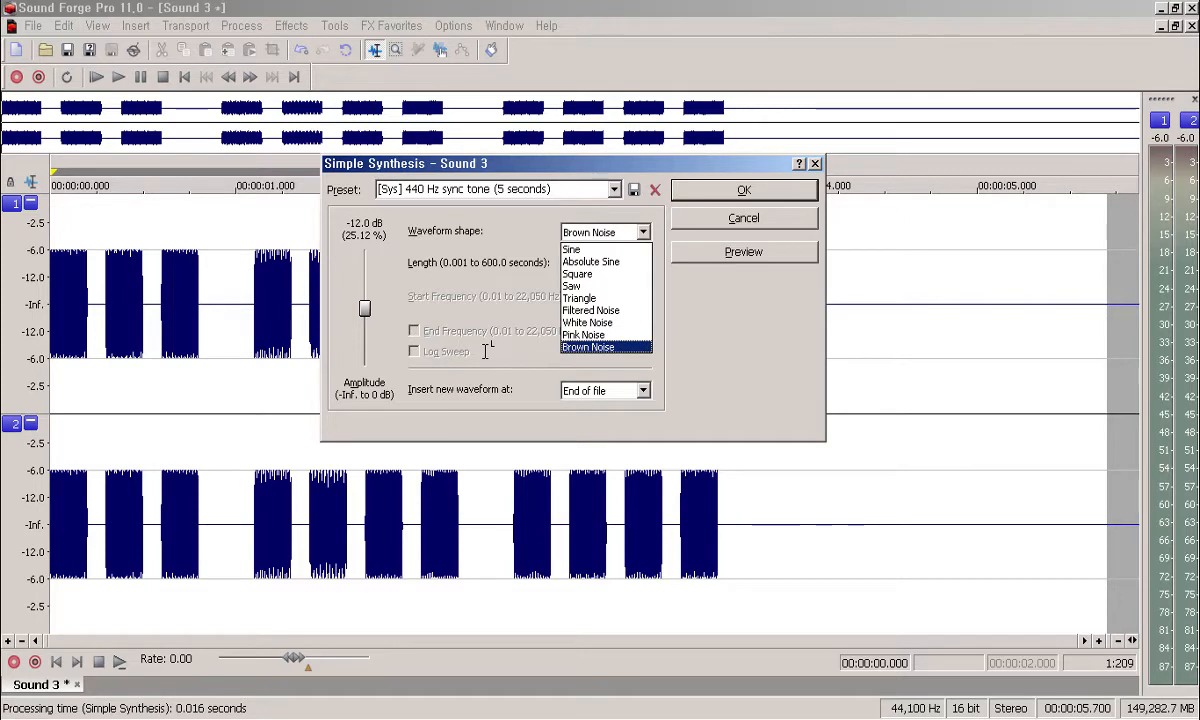
key("Up")
key("Up")
key("Up")
key("Up")
key("Up")
key("Up")
key("Up")
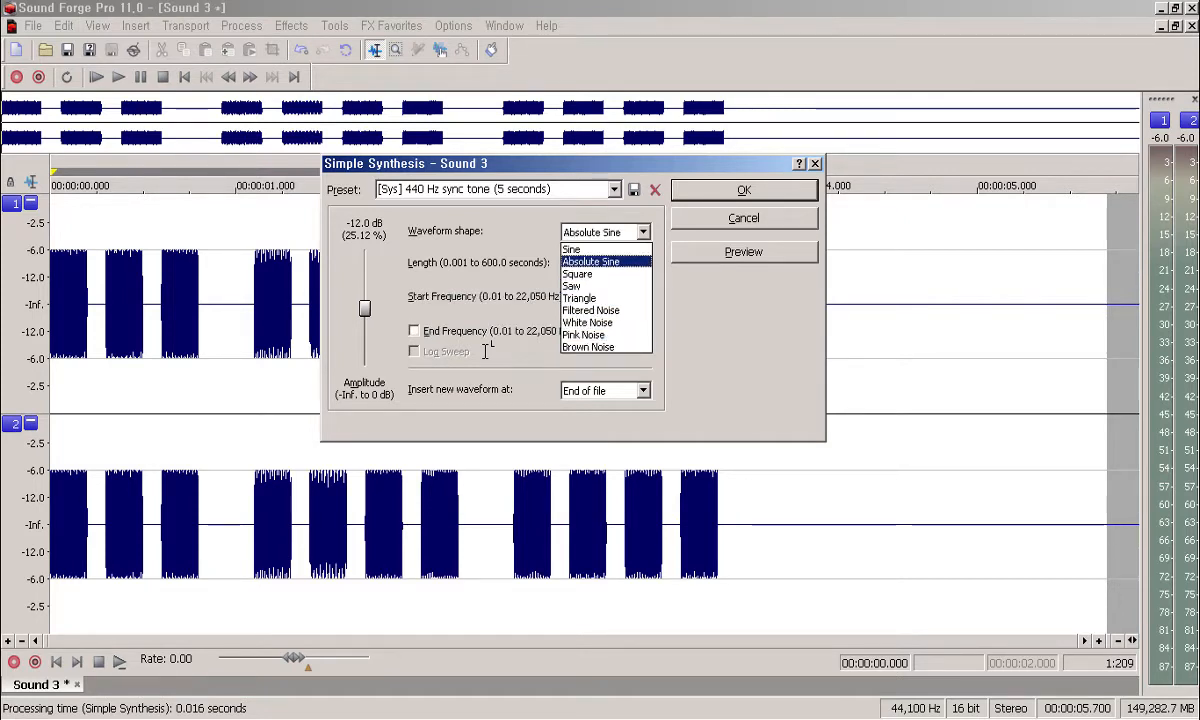
key("Up")
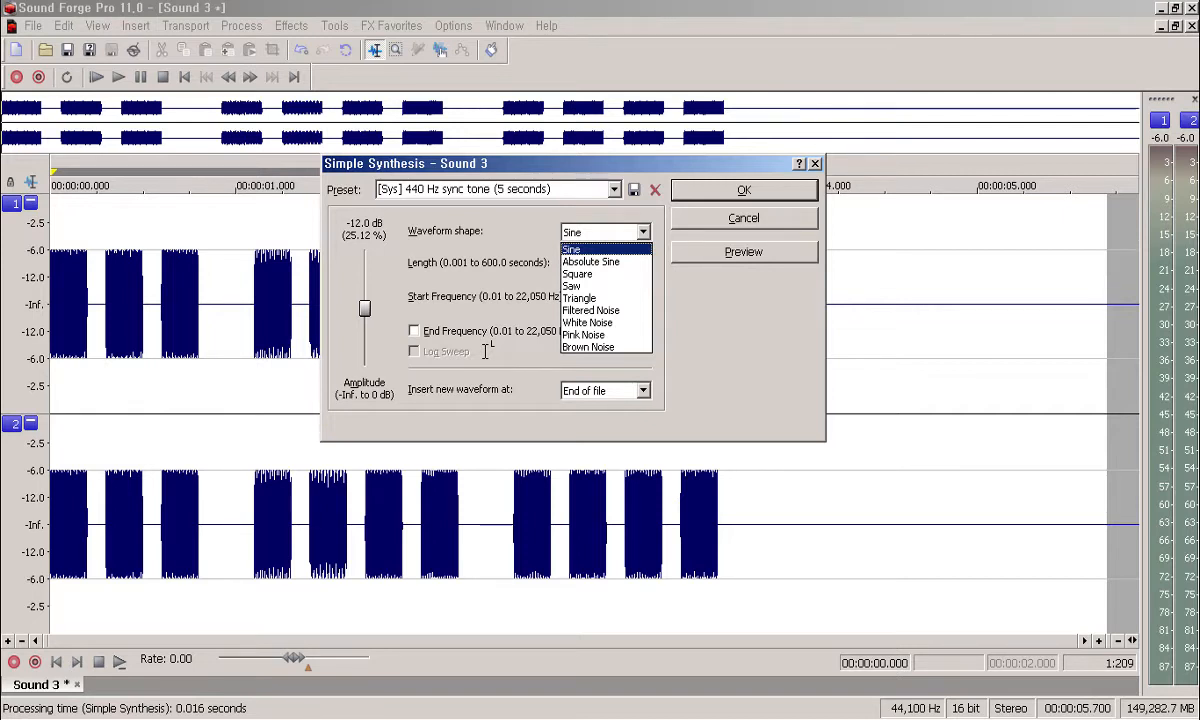
Step: Step down past Absolute Sine, Square, Saw, Triangle and Filtered Noise to choose White Noise
key("Down")
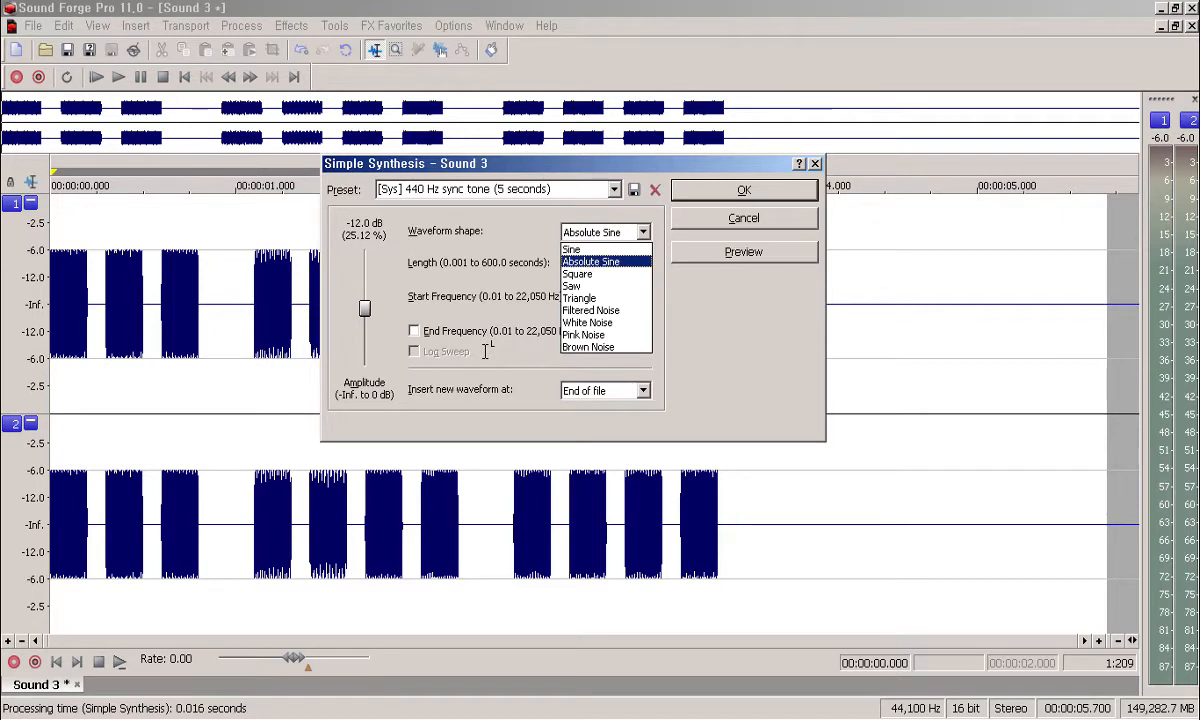
key("Down")
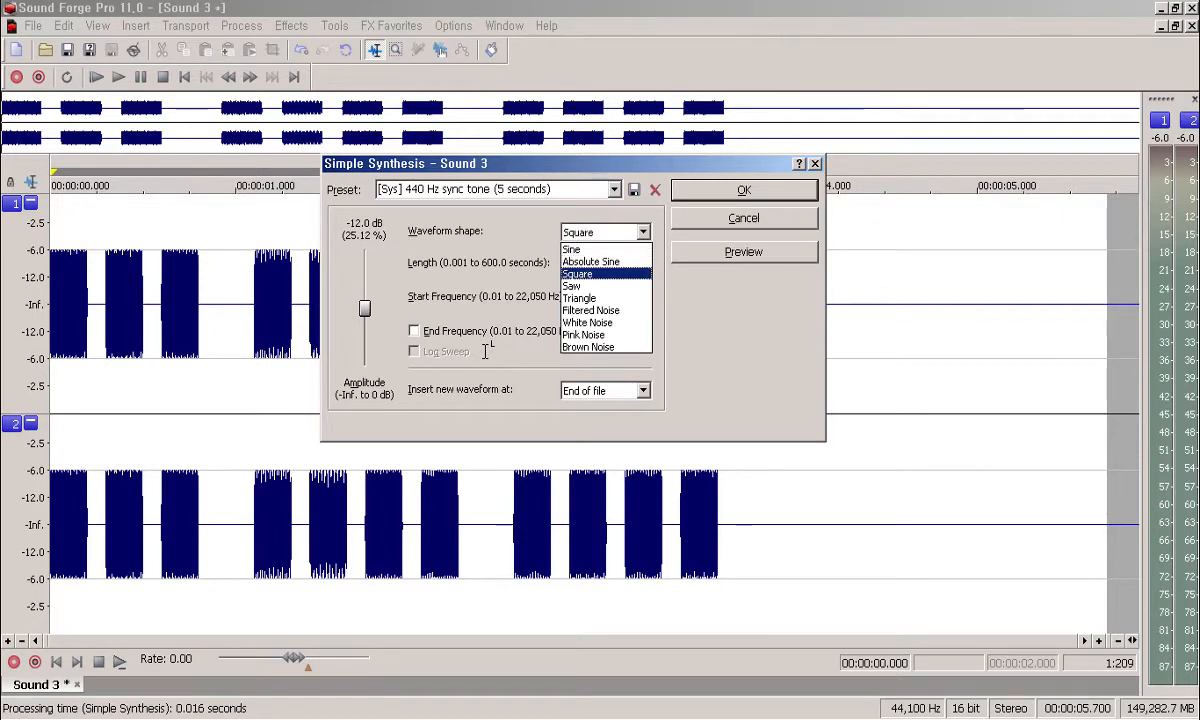
key("Down")
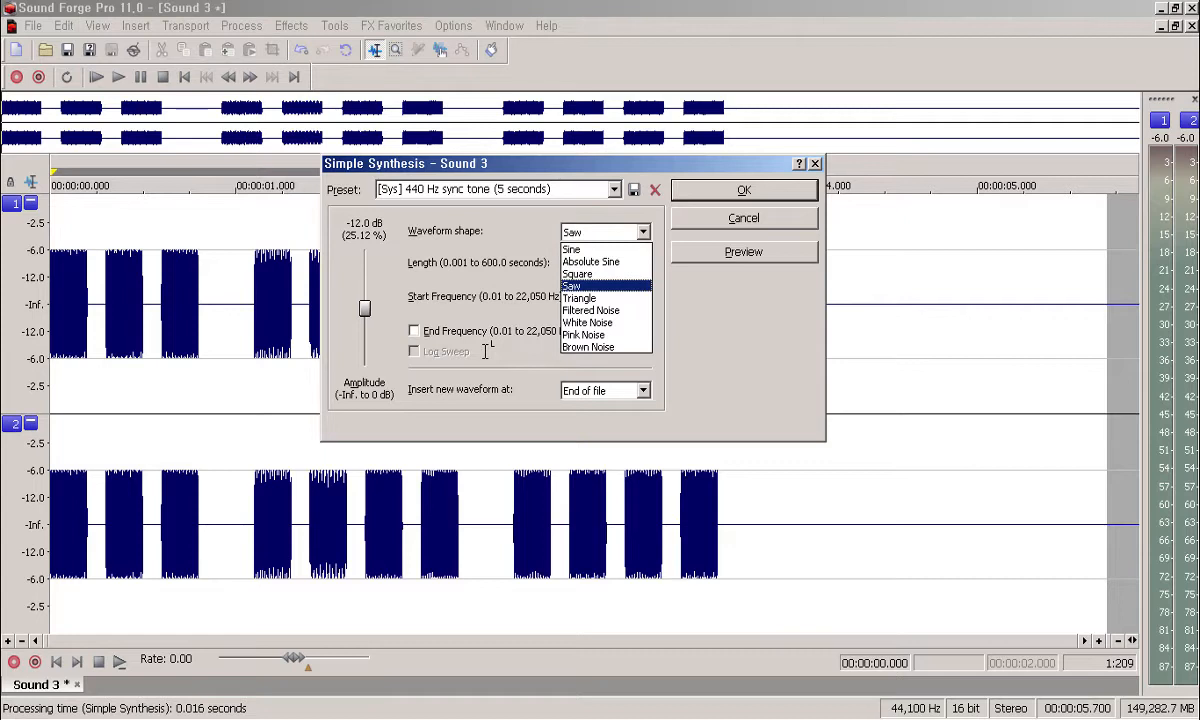
key("Down")
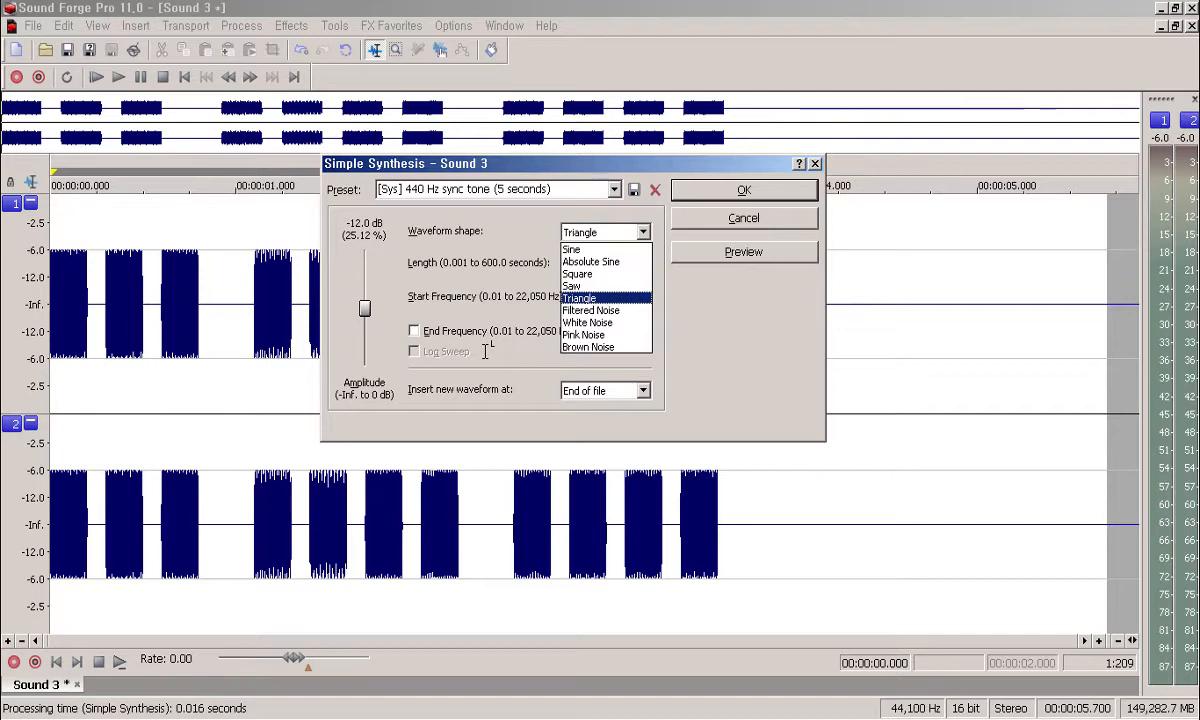
key("Down")
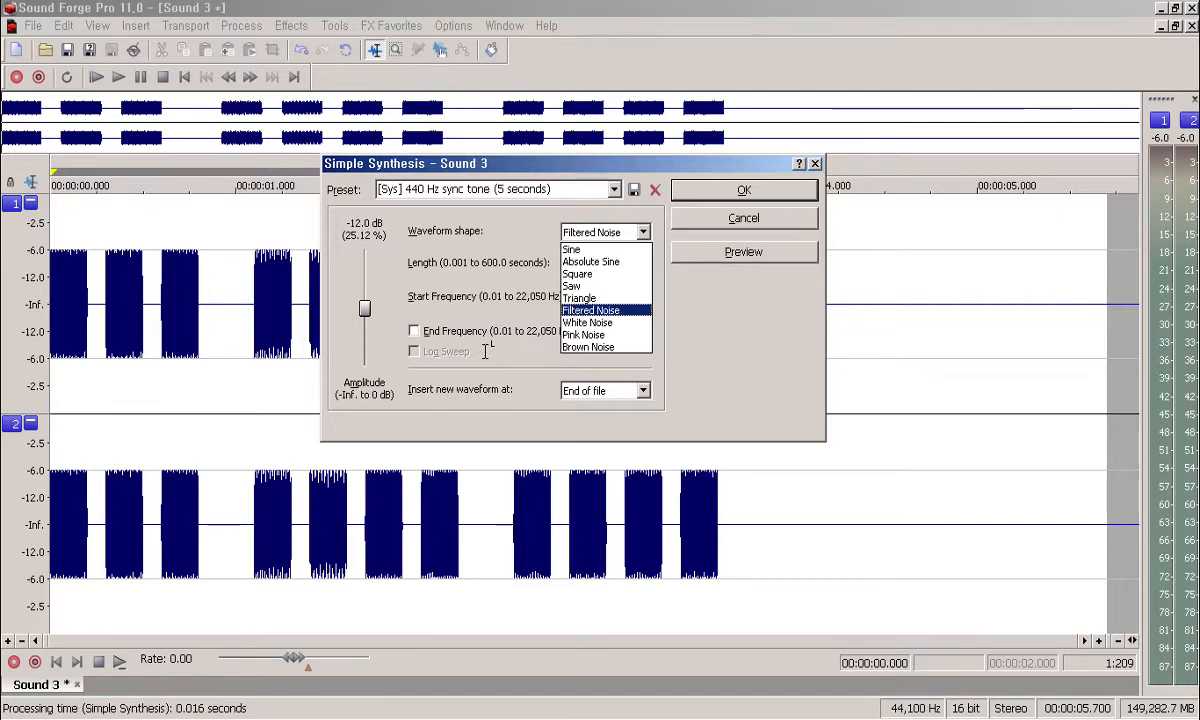
key("Down")
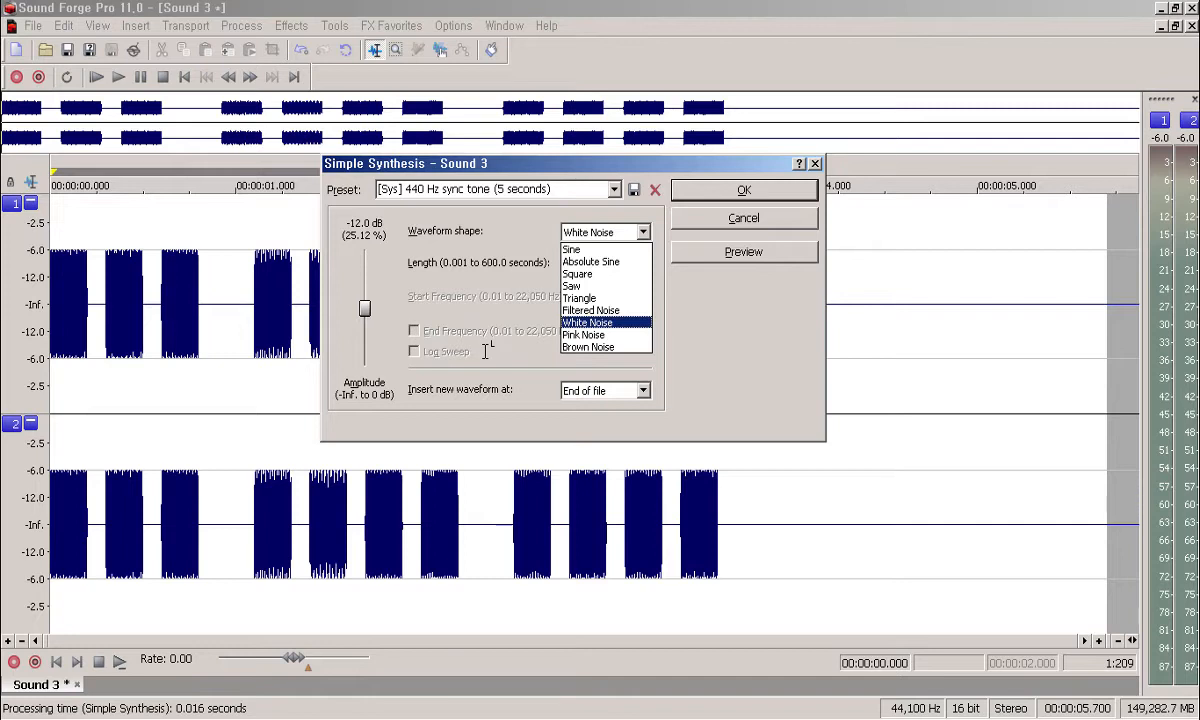
Step: Look at Pink and Brown Noise, then settle on Square as the waveform shape
key("Down")
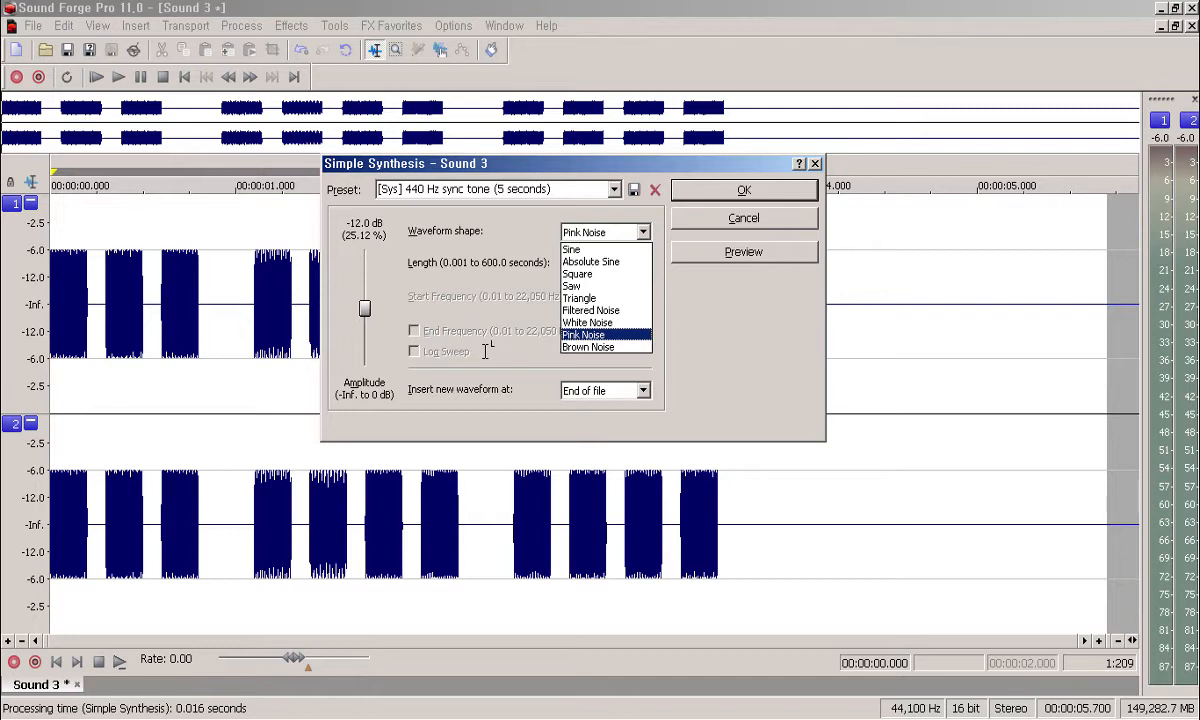
key("Down")
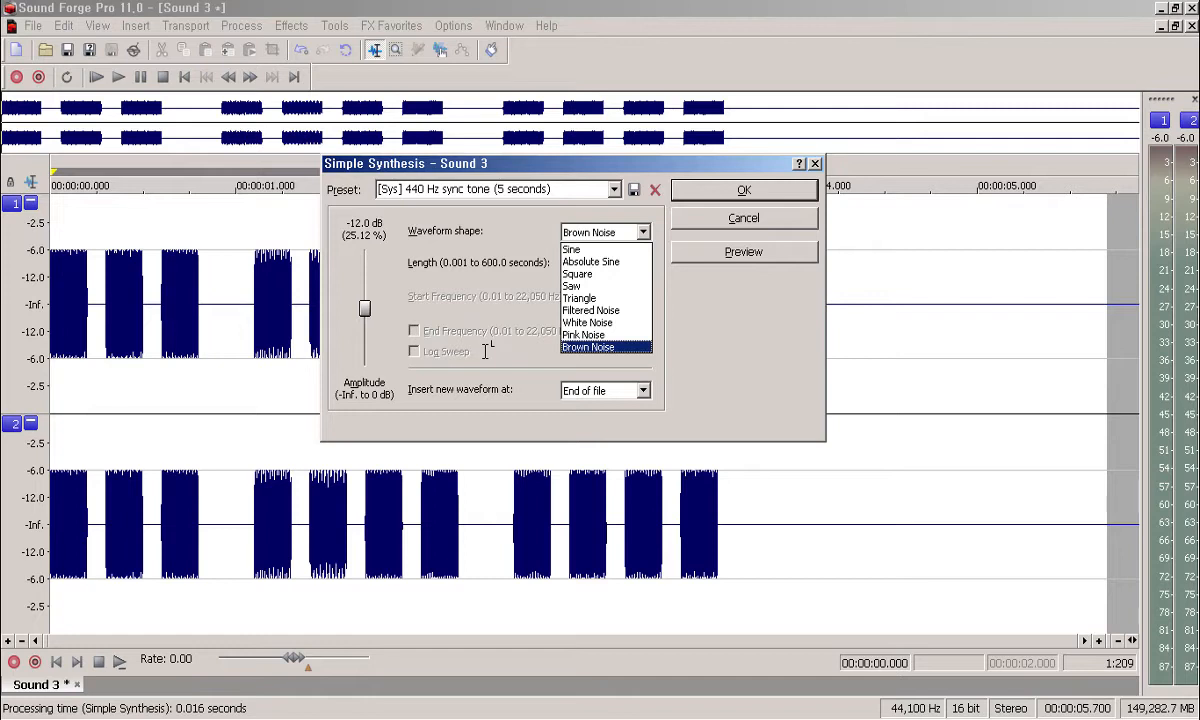
key("Up")
key("Up")
key("Up")
key("Up")
key("Up")
key("Up")
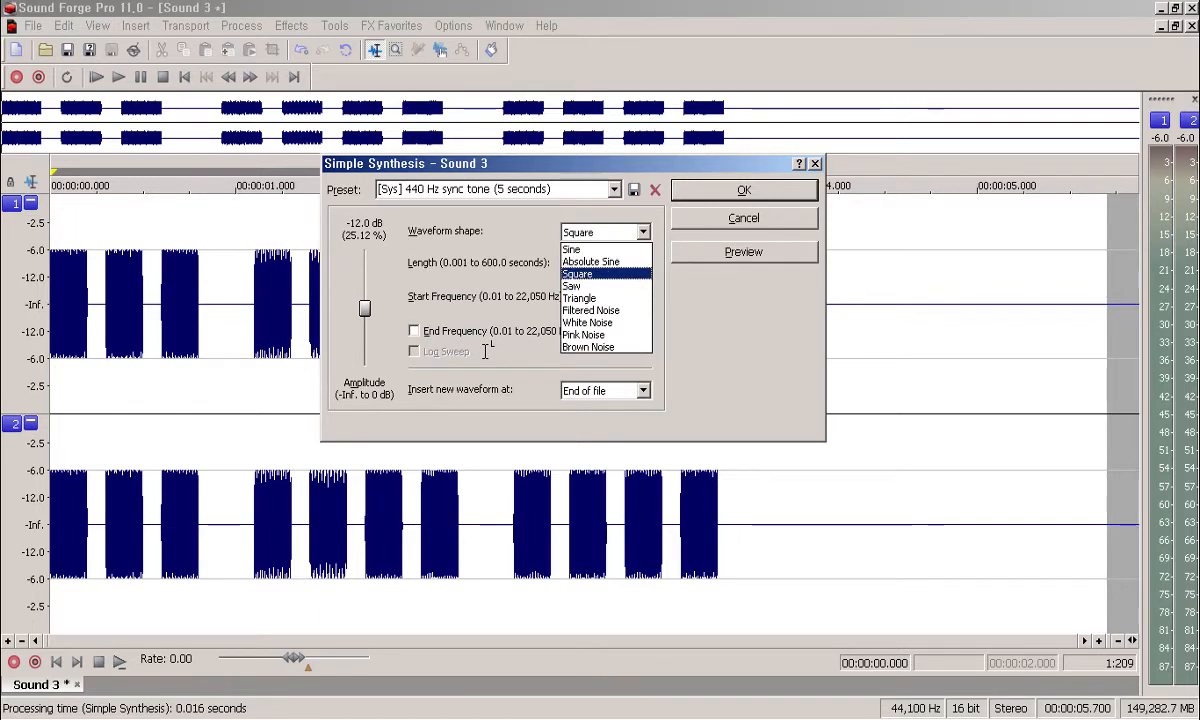
key("Return")
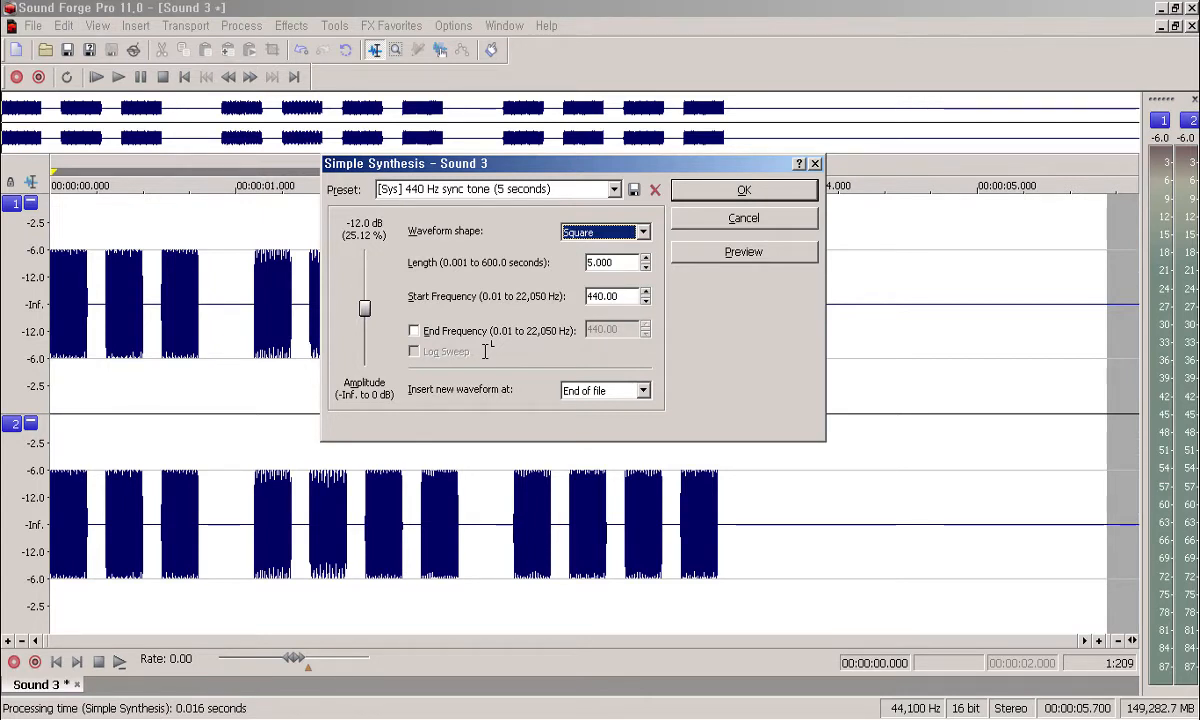
Step: Keep the 5.000 s length and 440 Hz start frequency, moving on to the End Frequency option
key("Tab")
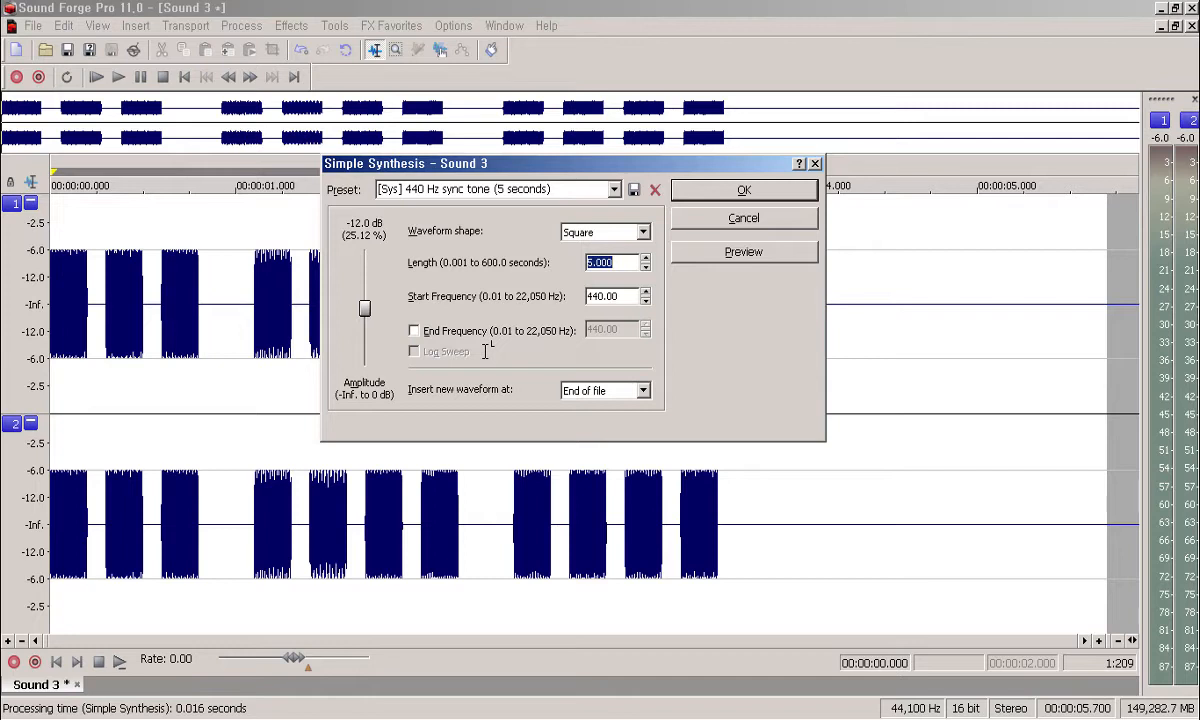
key("Tab")
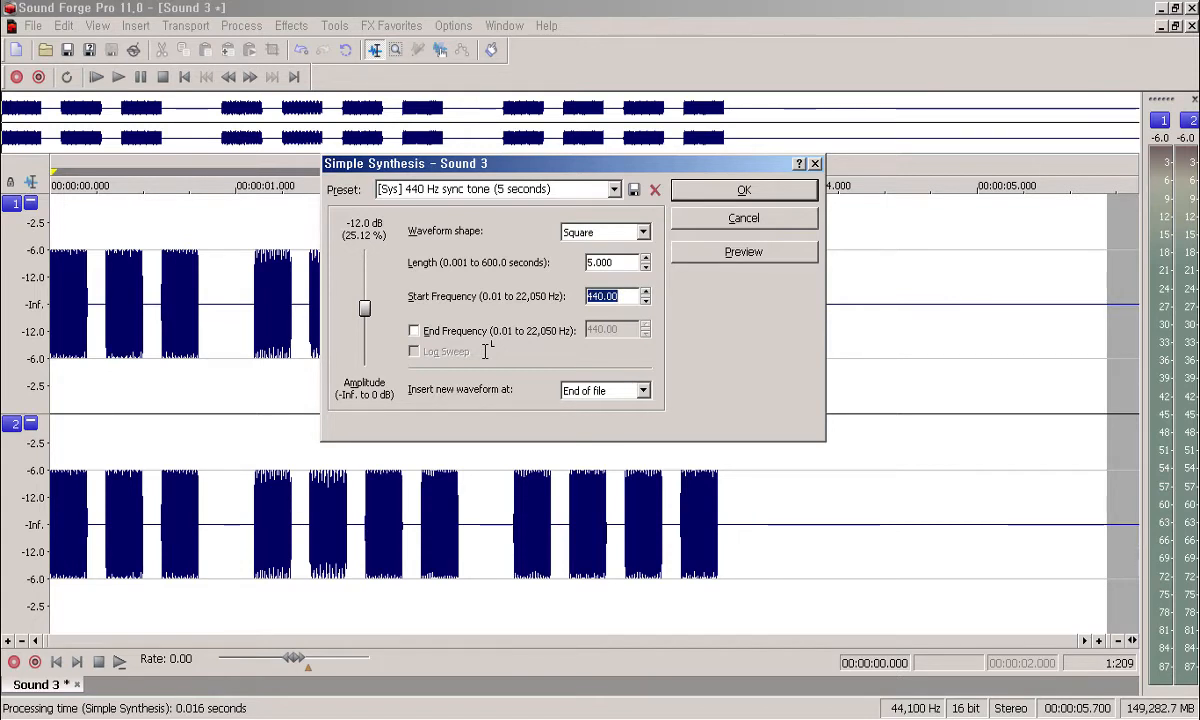
key("Tab")
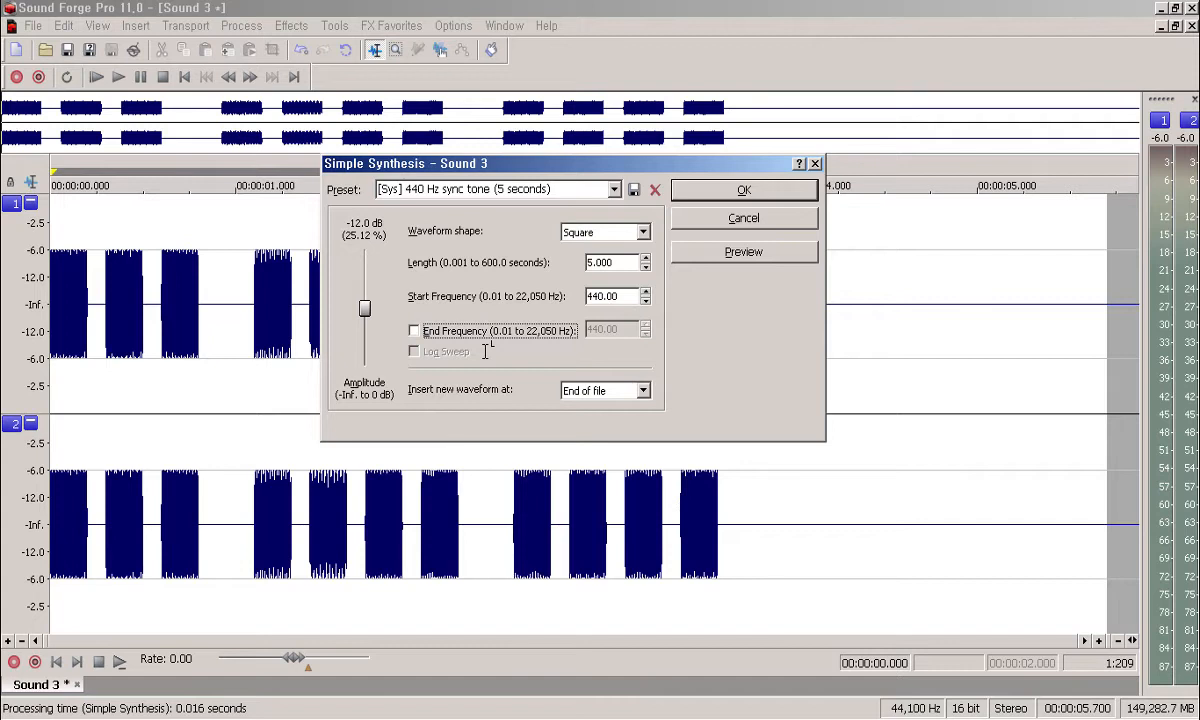
Step: Enable End Frequency and enter 880 Hz for the square-wave sweep
key("space")
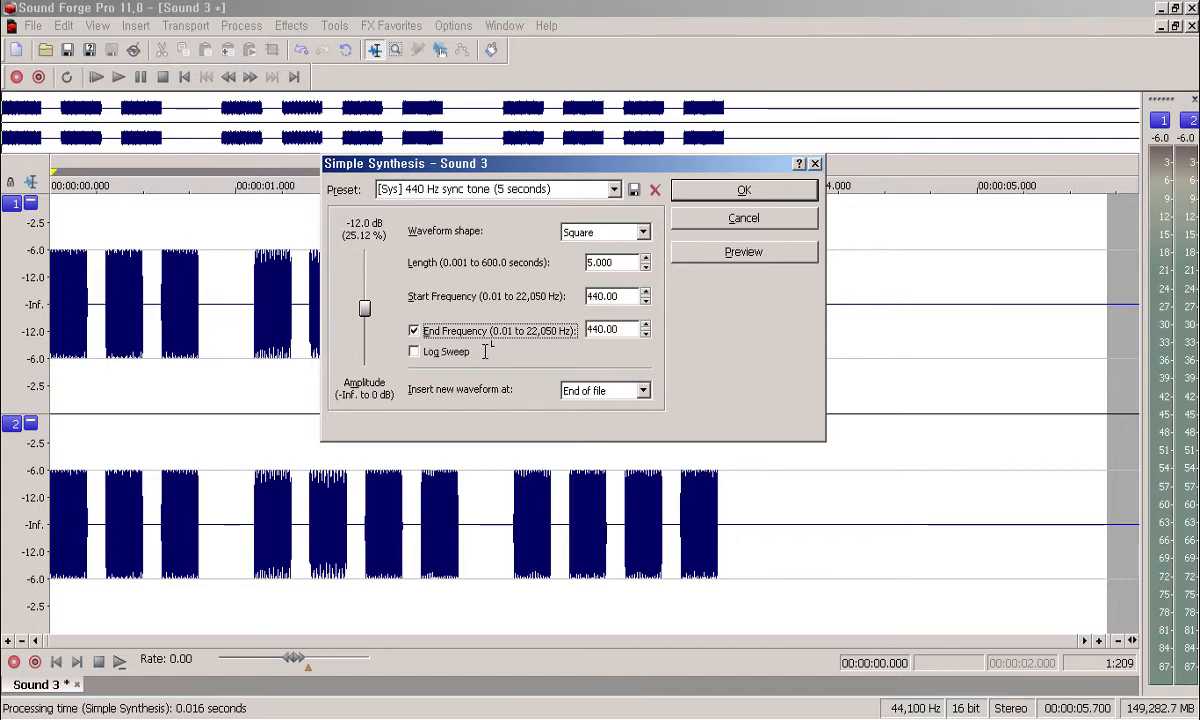
key("Tab")
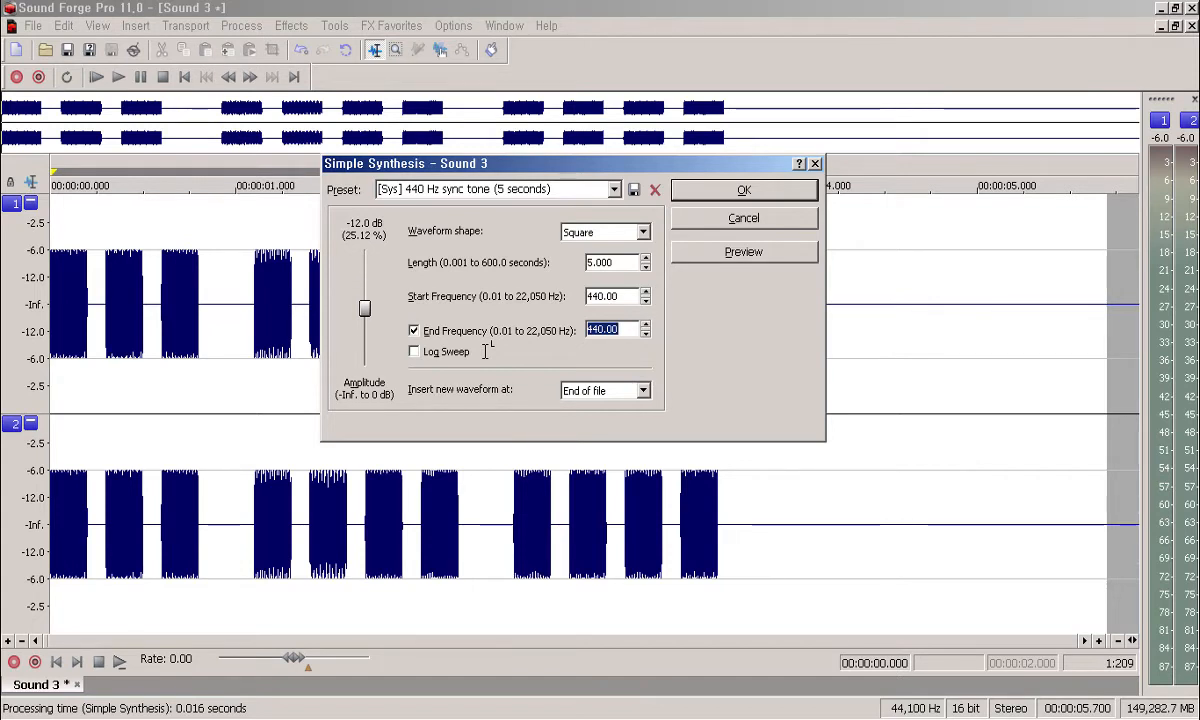
type("880")
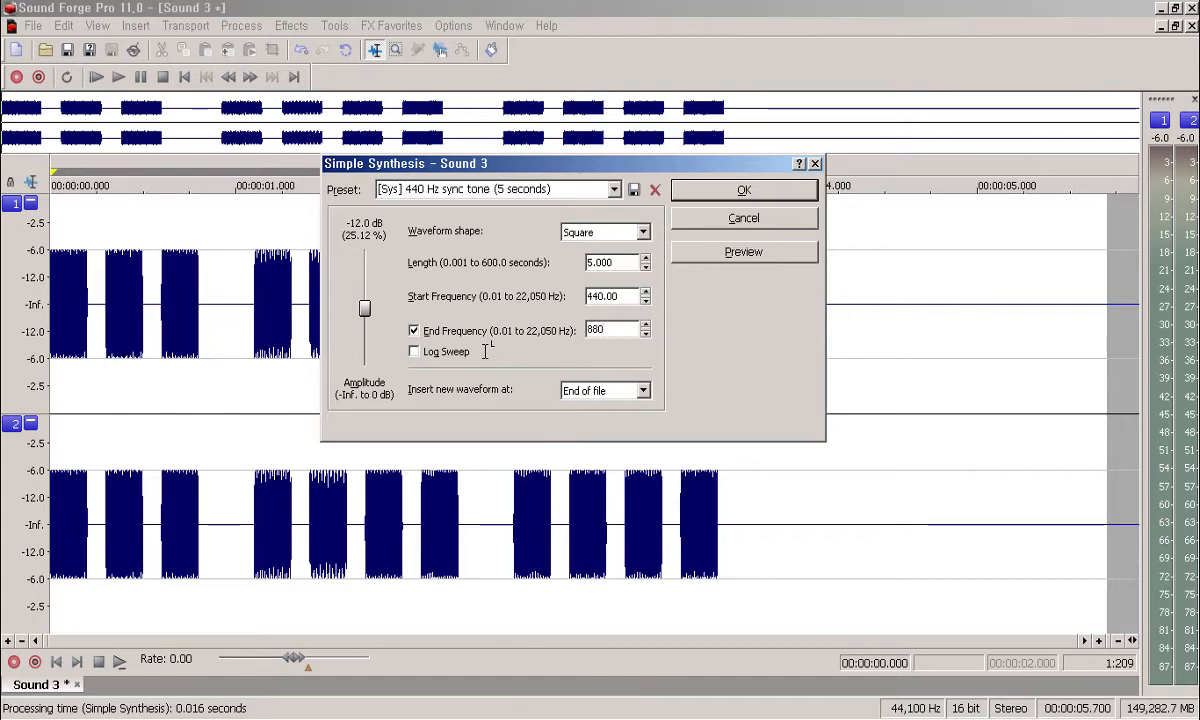
key("Tab")
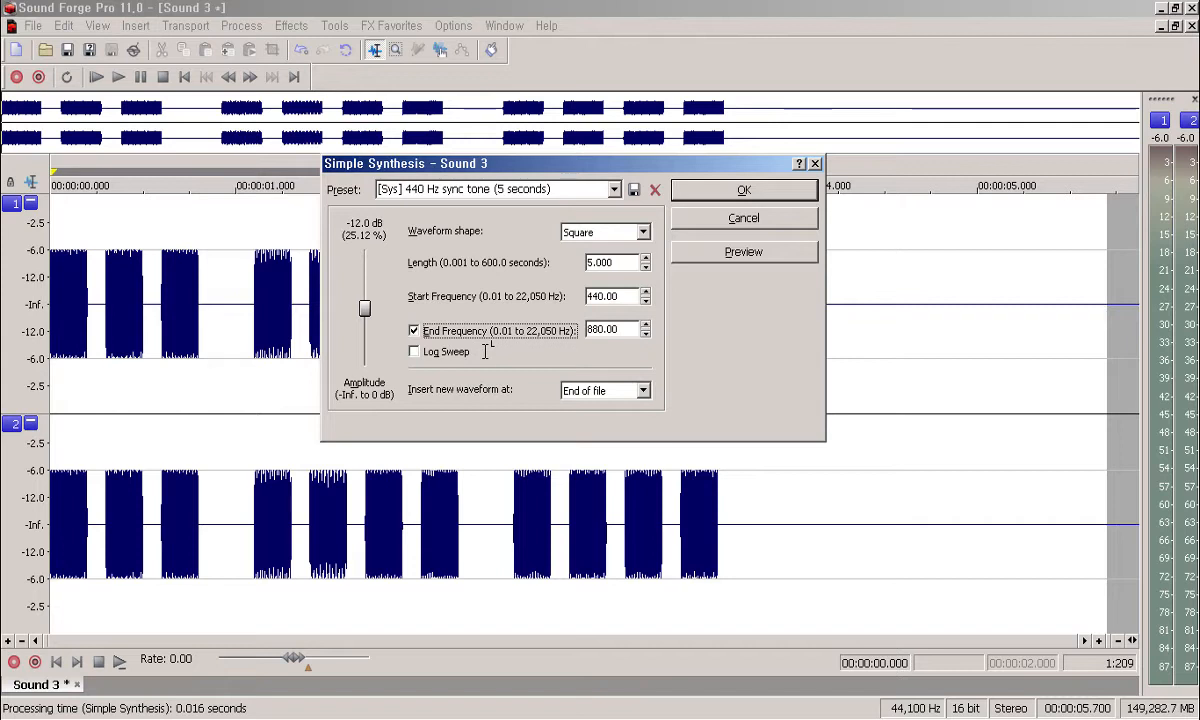
key("shift+Tab")
key("shift+Tab")
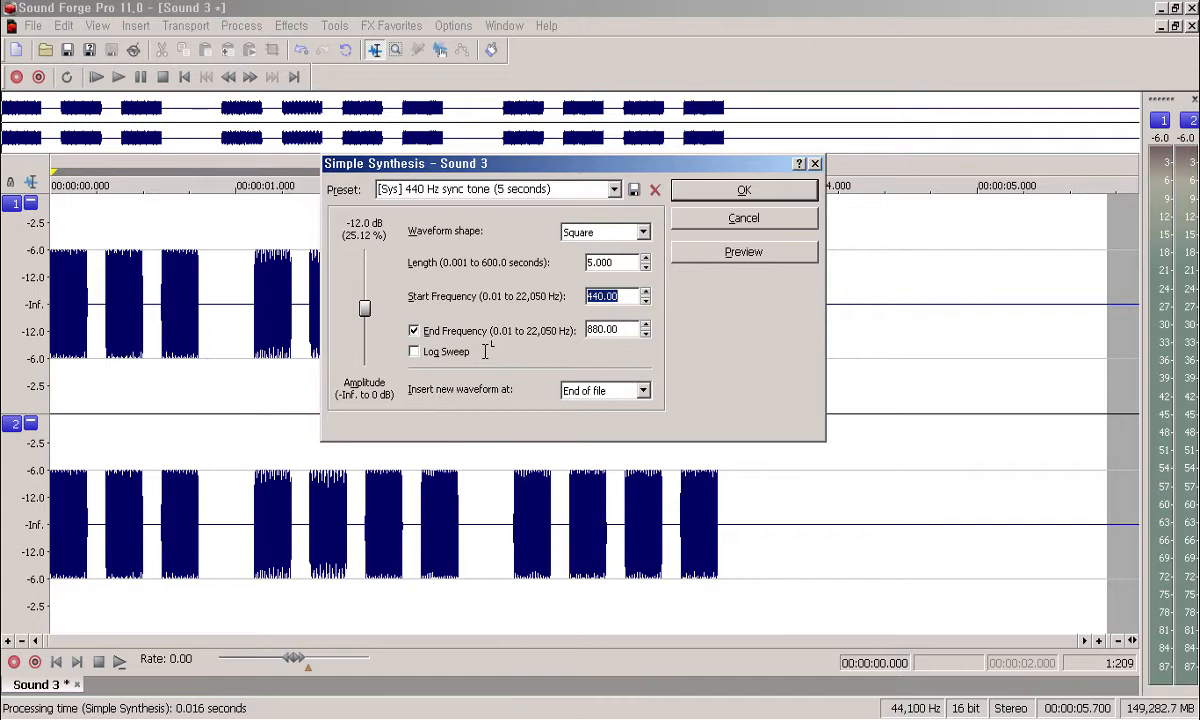
key("Tab")
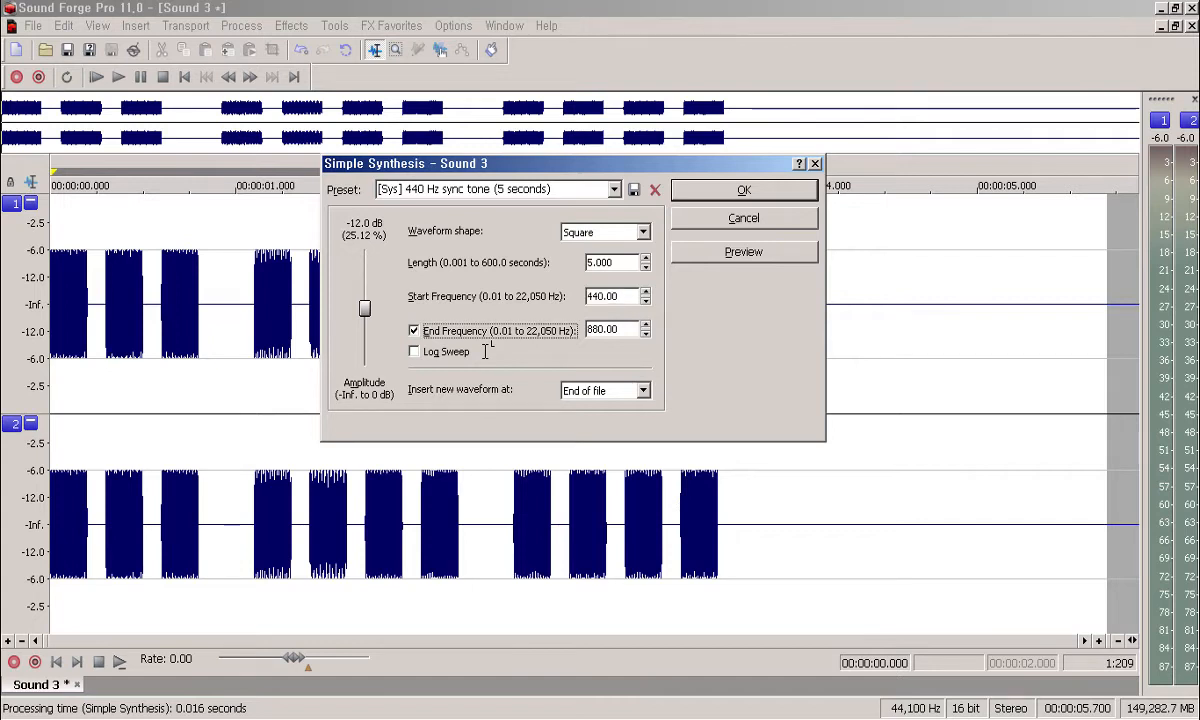
key("Tab")
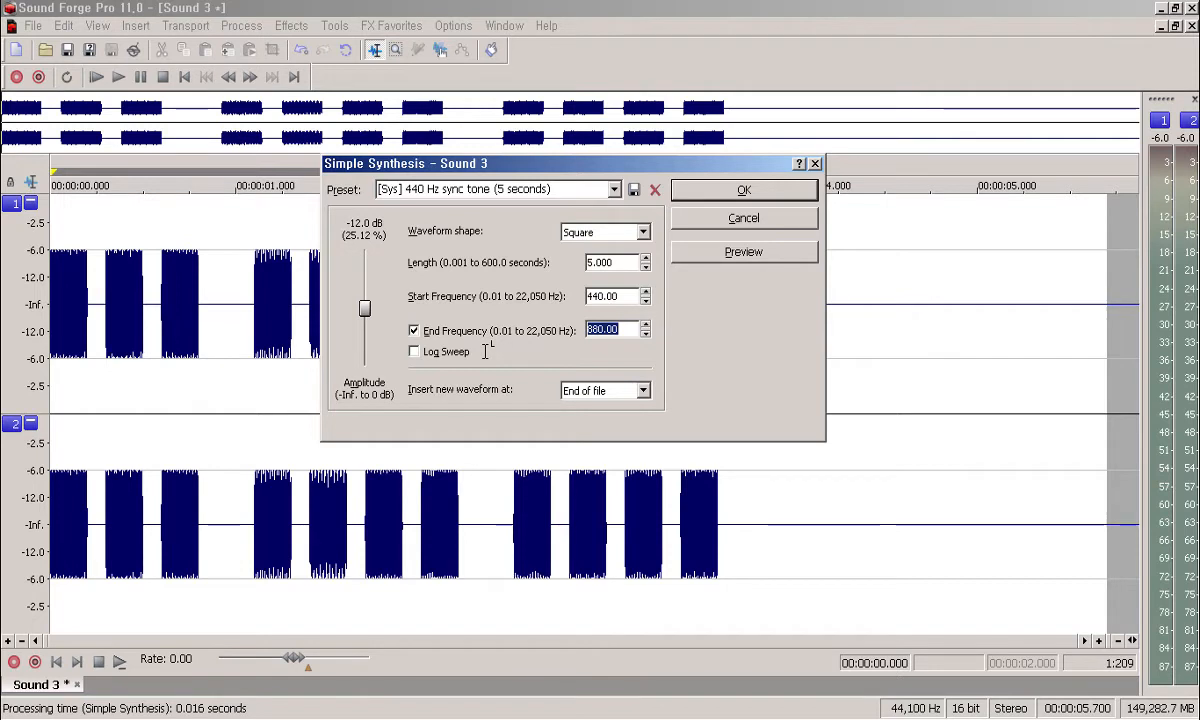
Step: Preview the 440–880 Hz sweep, then switch End Frequency off
key("alt+p")
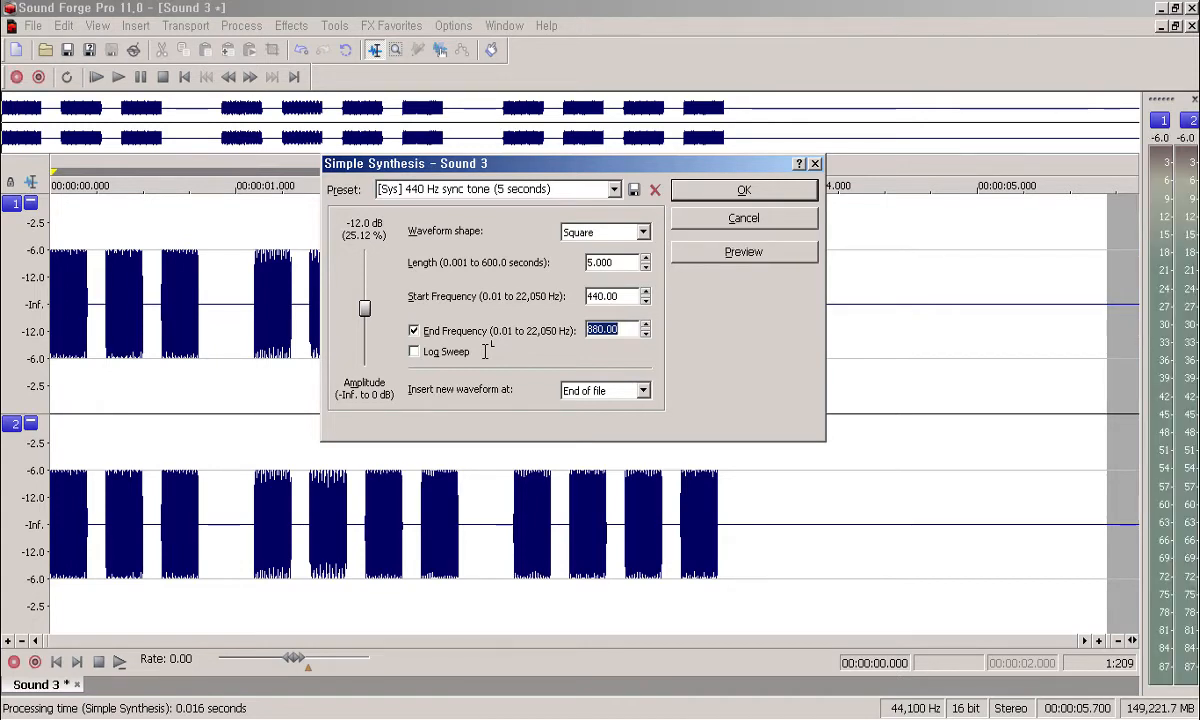
key("shift+Tab")
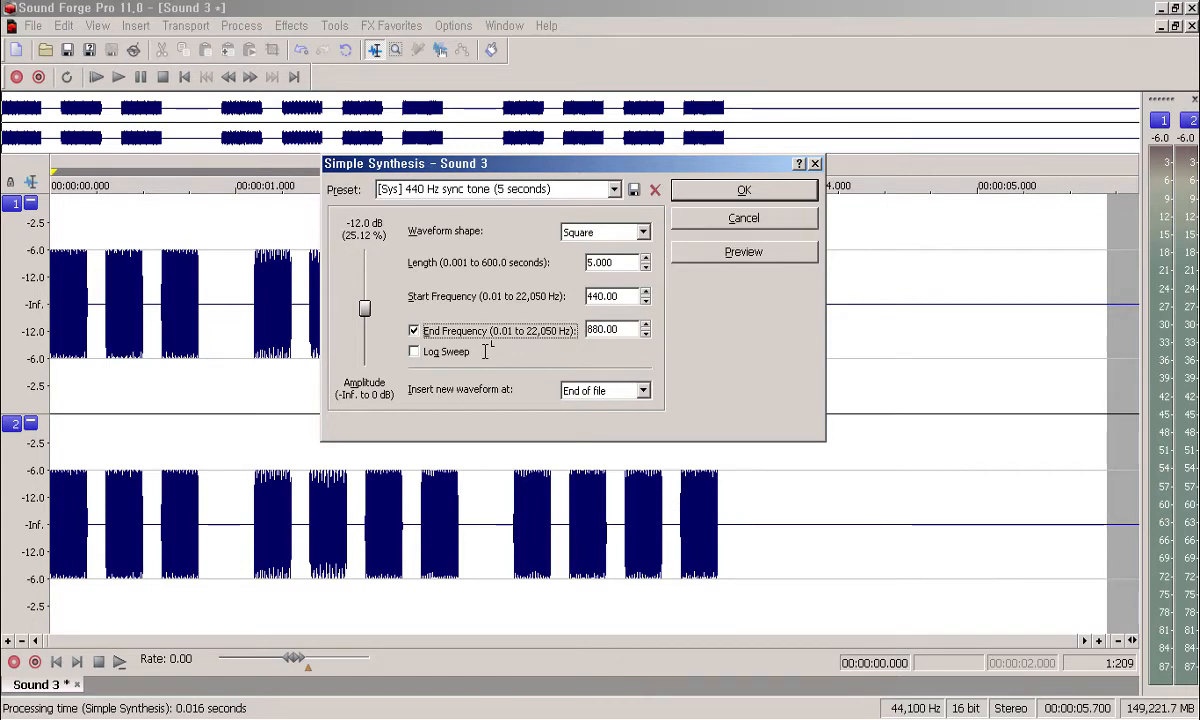
key("space")
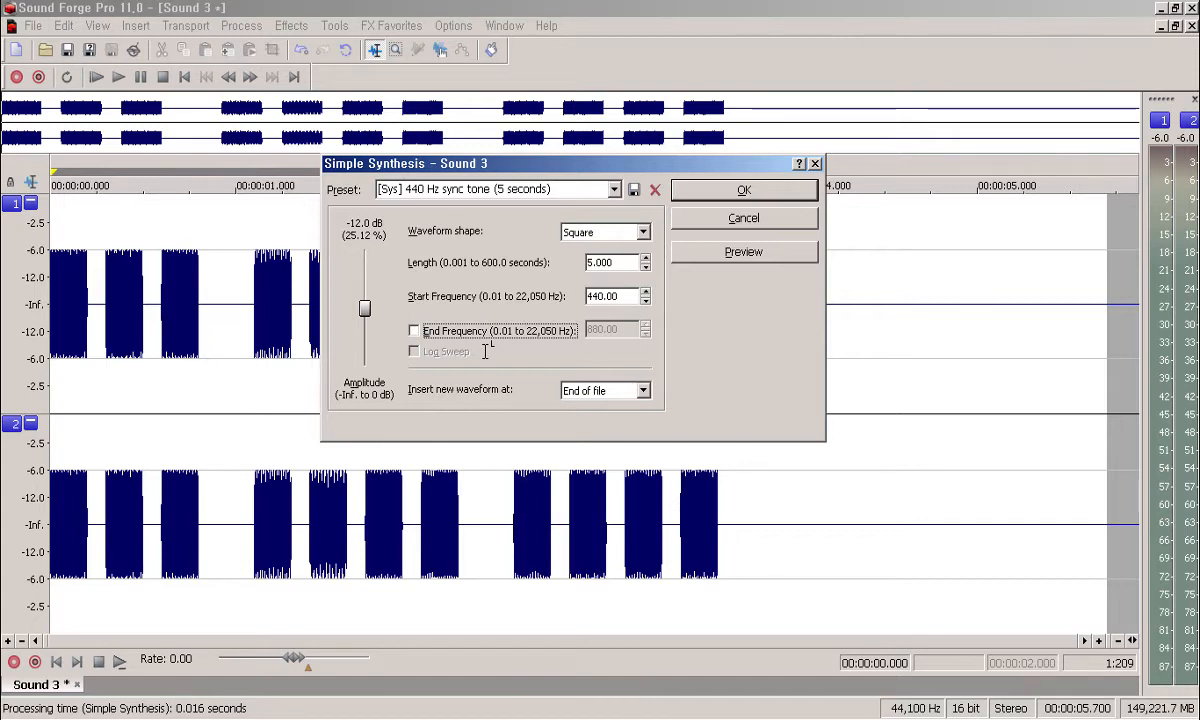
Step: Preview the steady 440 Hz square tone, then re-enable the 880 Hz end frequency
key("alt+p")
key("space")
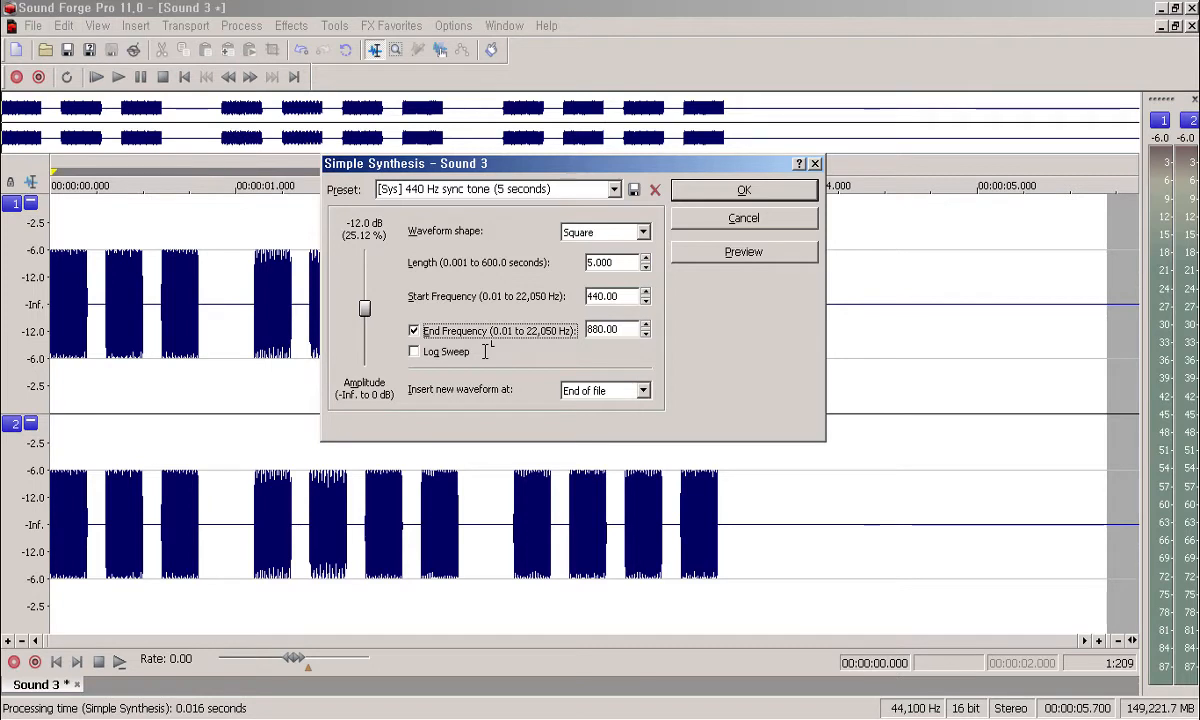
key("Tab")
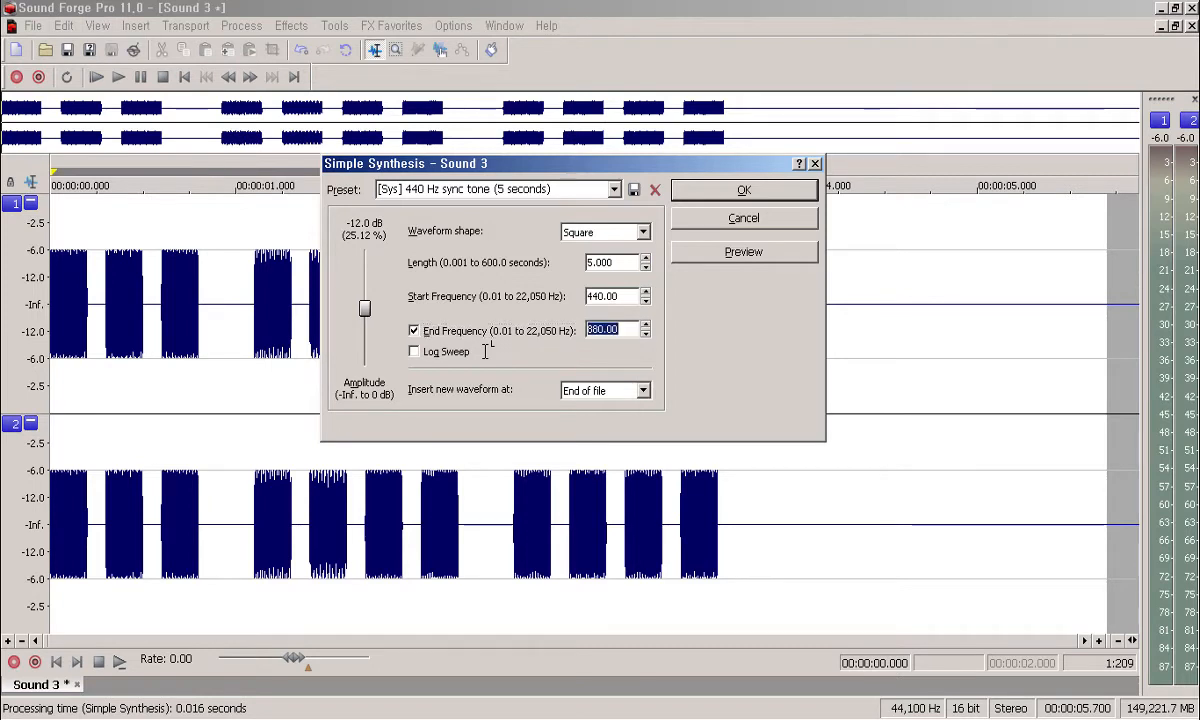
key("Tab")
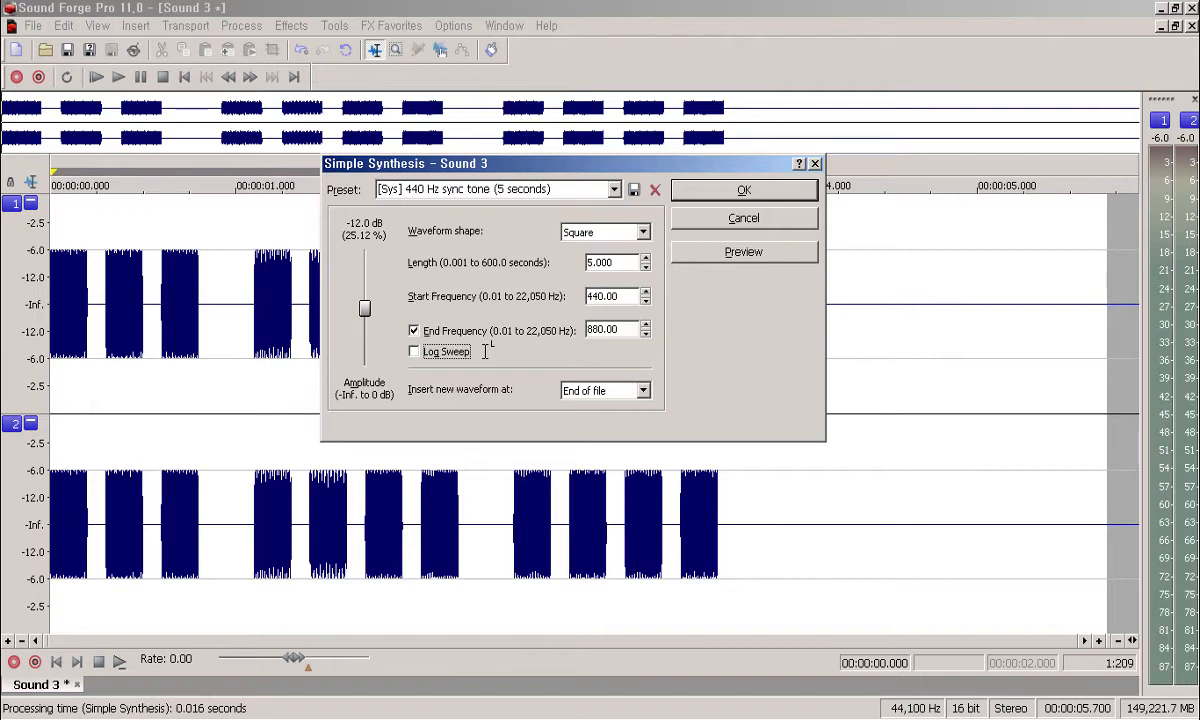
Step: Preview linear versus logarithmic sweeps, keep Log Sweep on, and insert the sweep at file end
left_click(485, 351)
left_click(485, 351)
key("alt+p")
left_click(485, 351)
key("alt+p")
key("Tab")
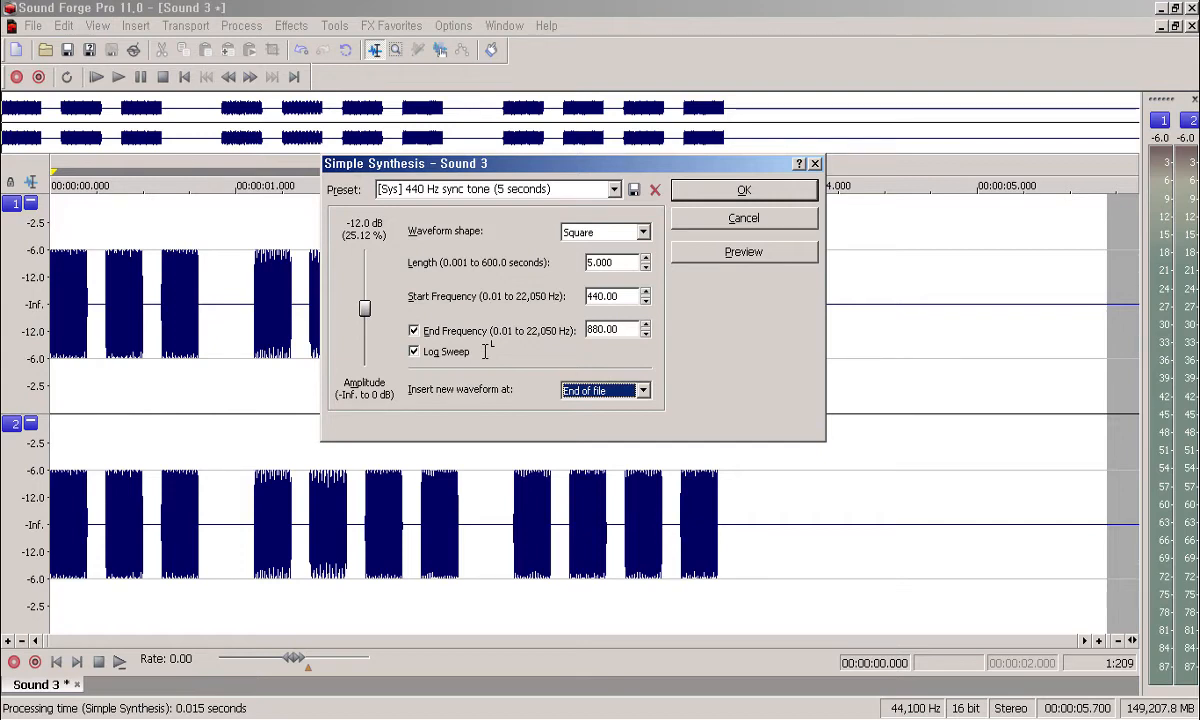
key("Return")
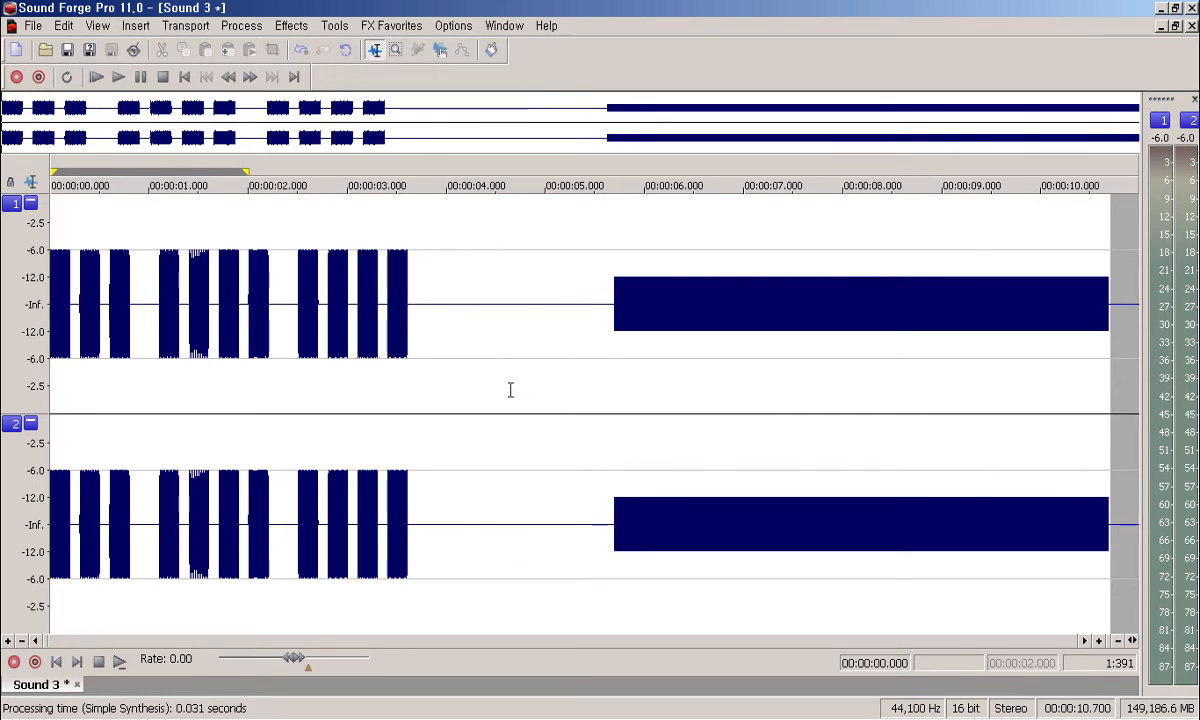
Step: Play the file from about 5.541 s, where the square-wave sweep starts
left_click(600, 416)
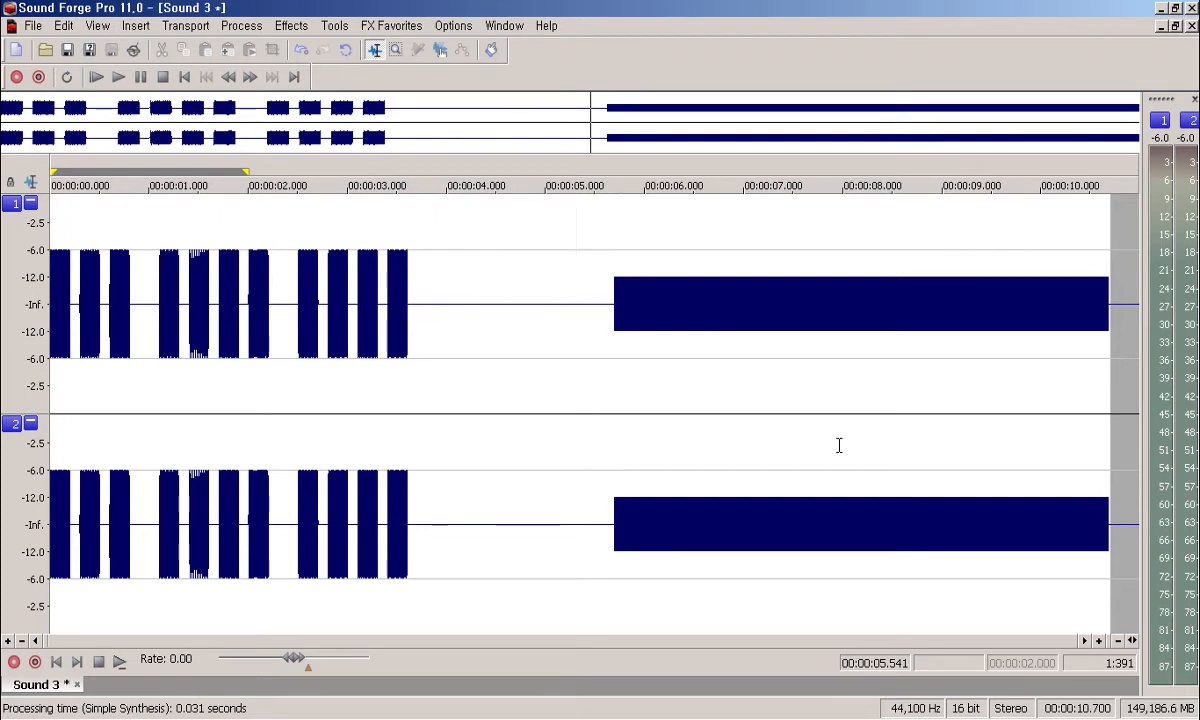
key("space")
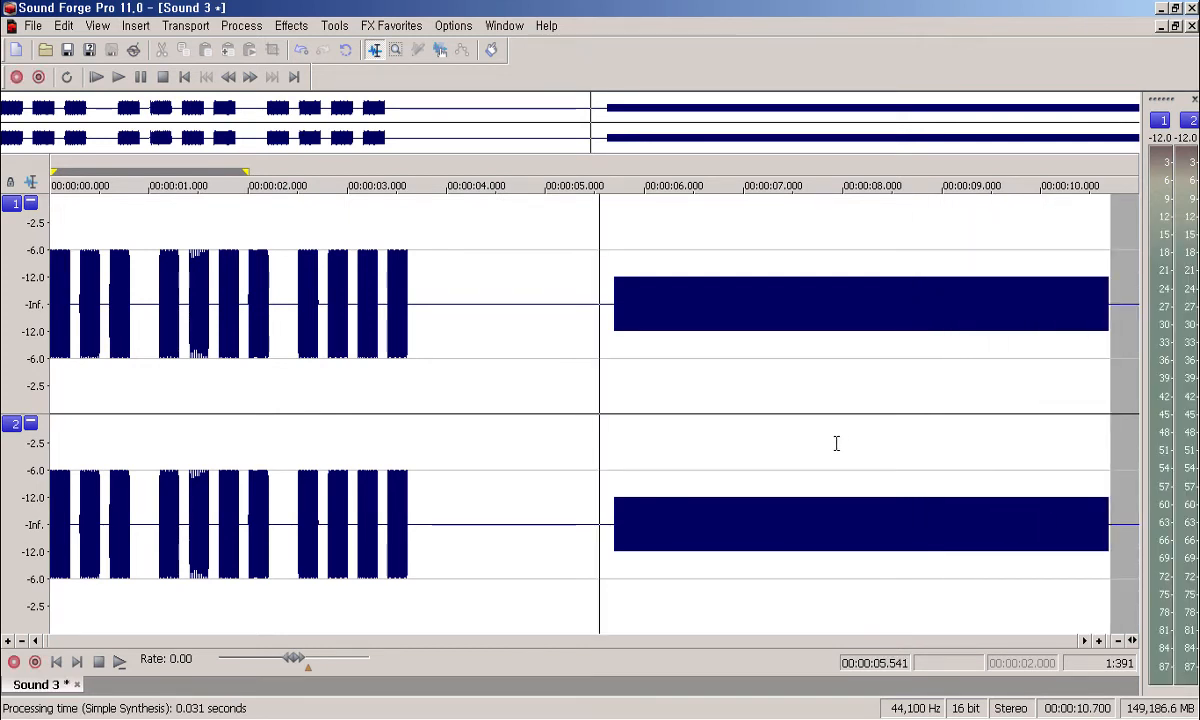
Step: Zoom to 2:1 at 7.784 s to inspect the square waveform, then jump to the file end
left_click(821, 410)
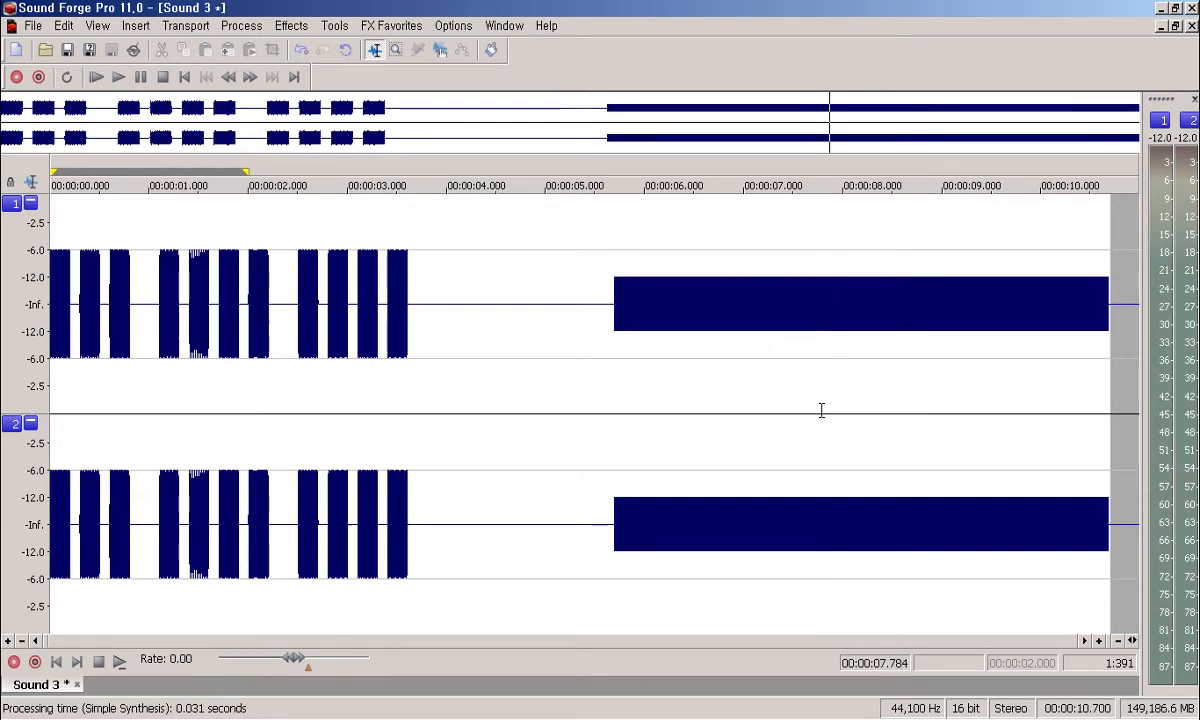
scroll(821, 410, "up", 5)
scroll(821, 410, "up", 5)
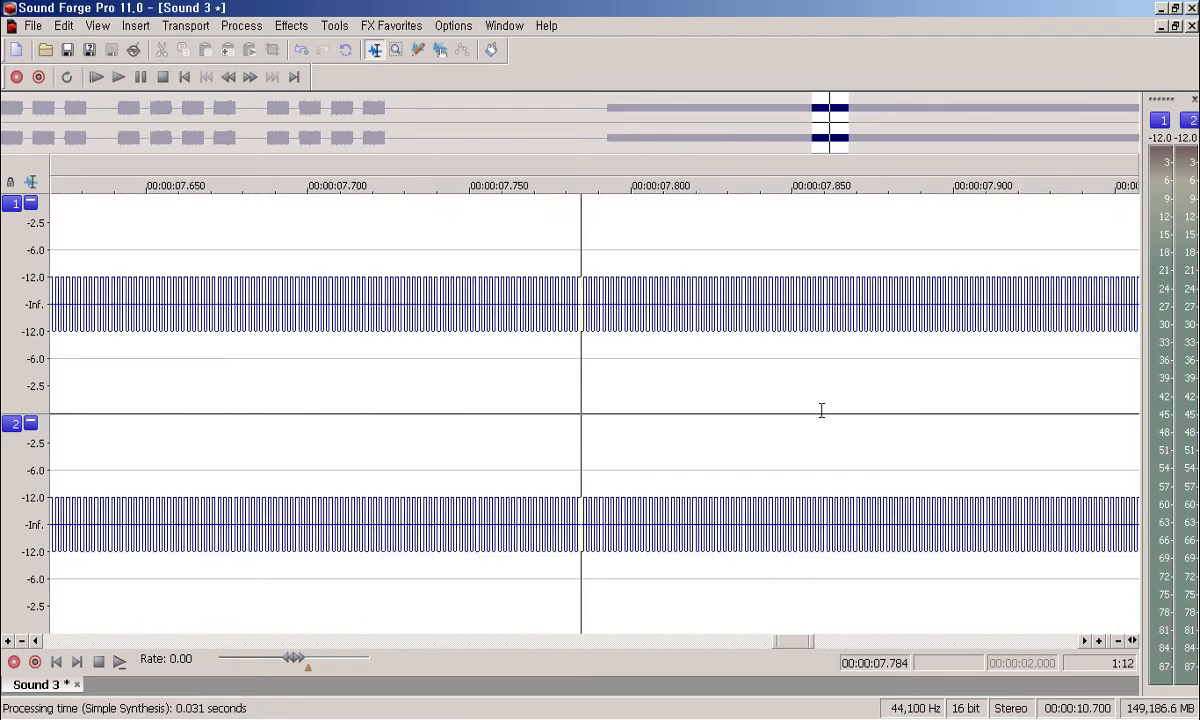
scroll(821, 410, "up", 1)
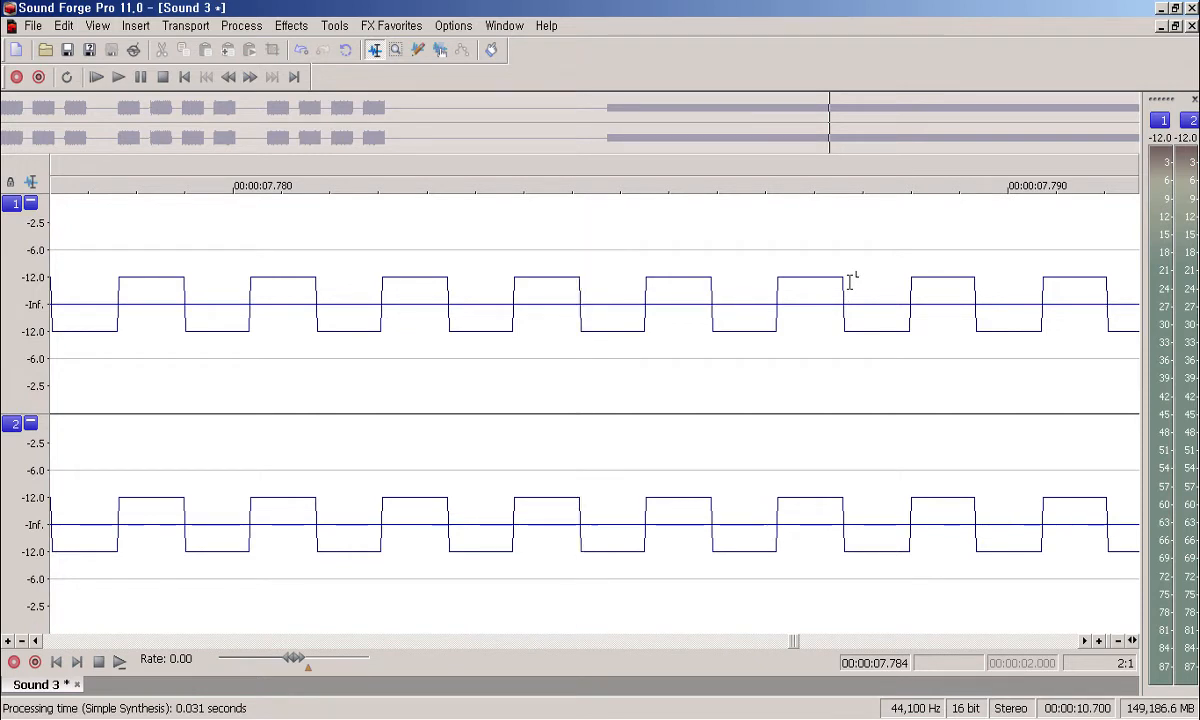
key("ctrl+End")
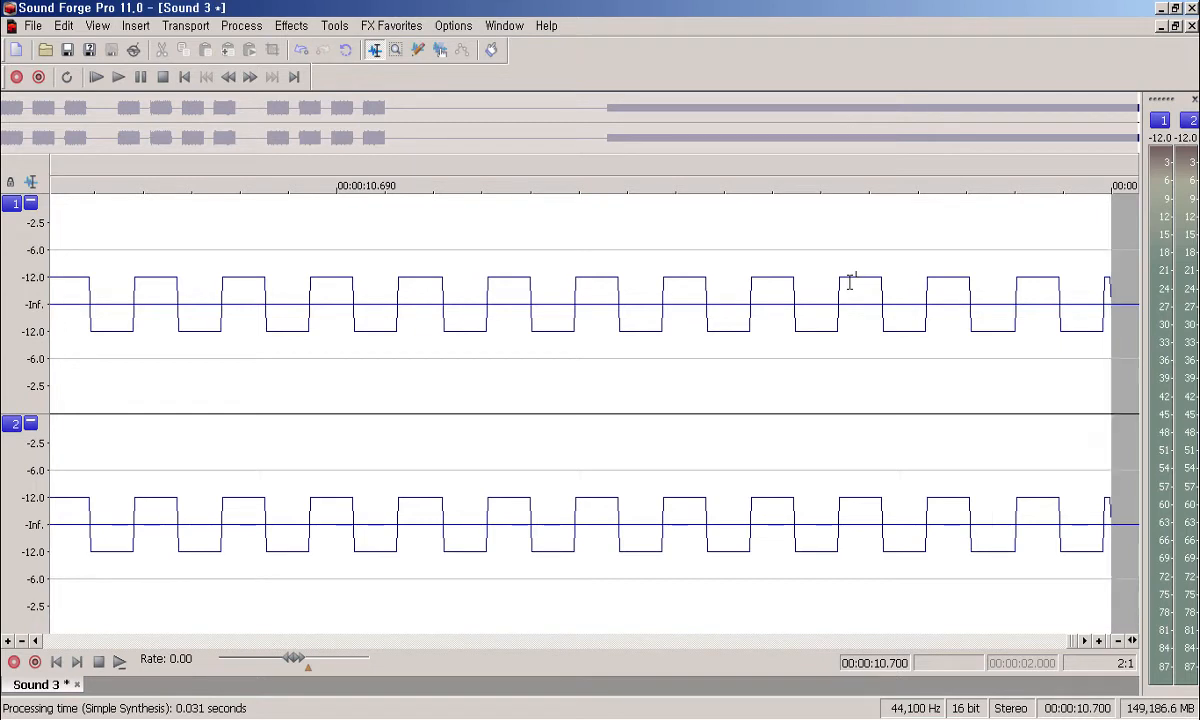
Step: Reopen the Simple Synthesis dialog from Insert > Synthesis > Simple
key("alt+i")
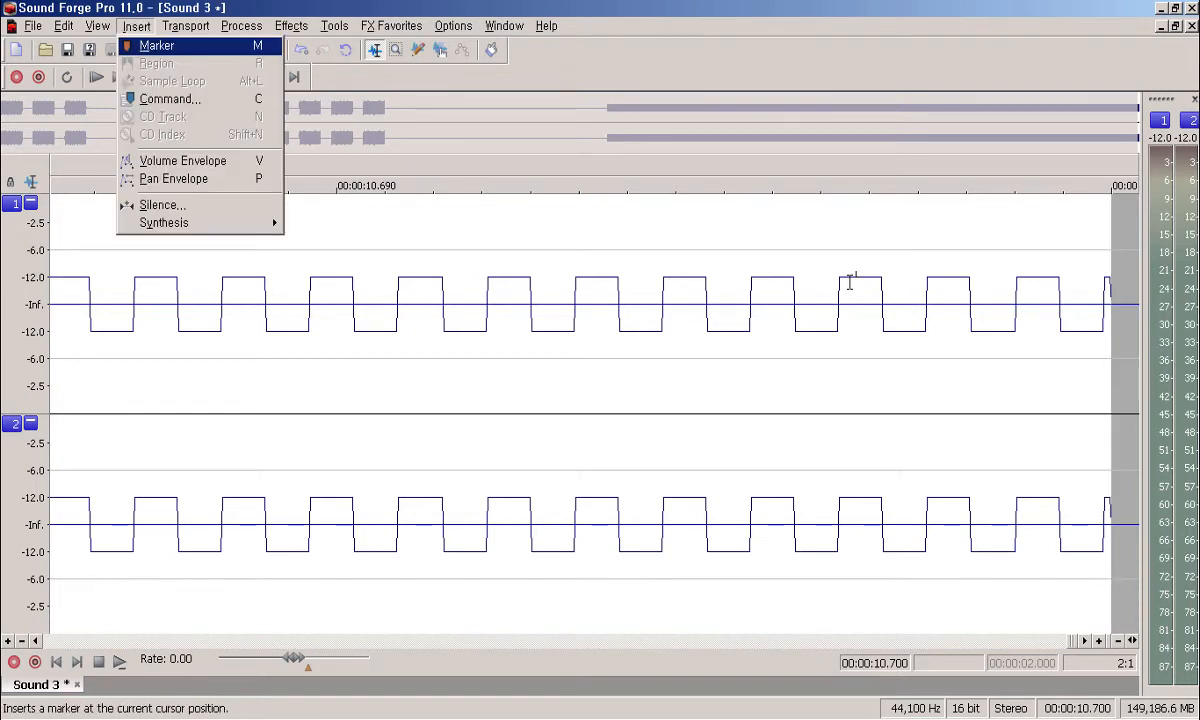
key("Up")
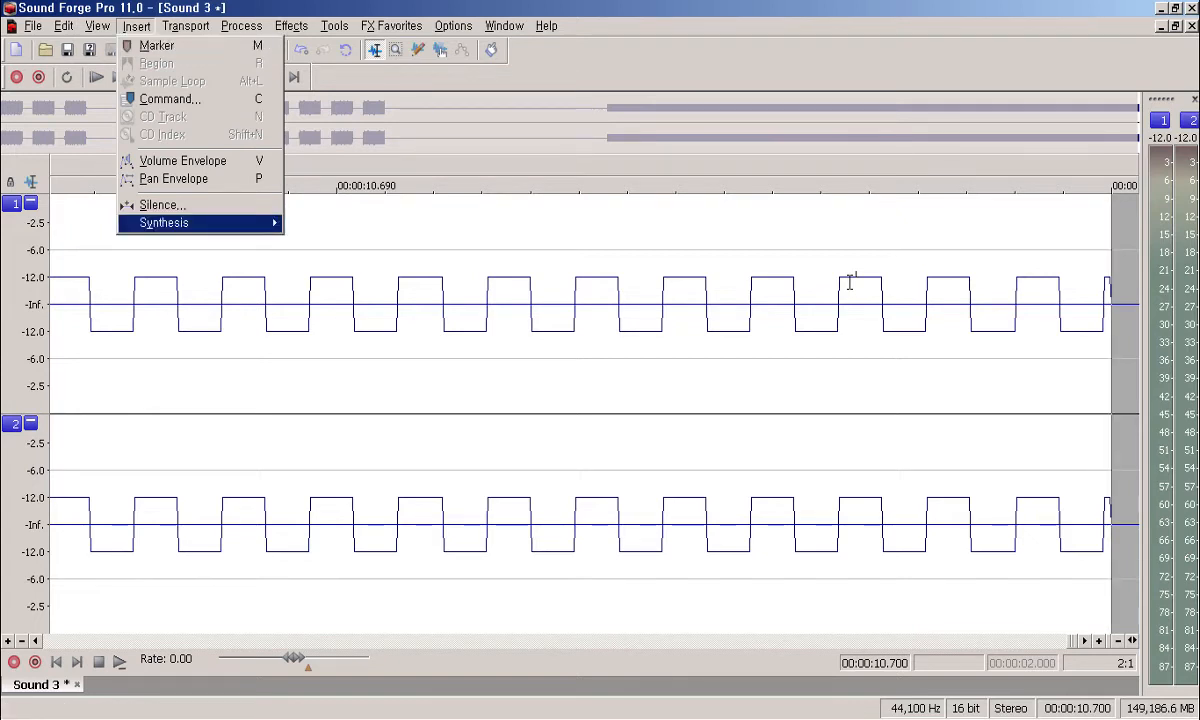
key("Right")
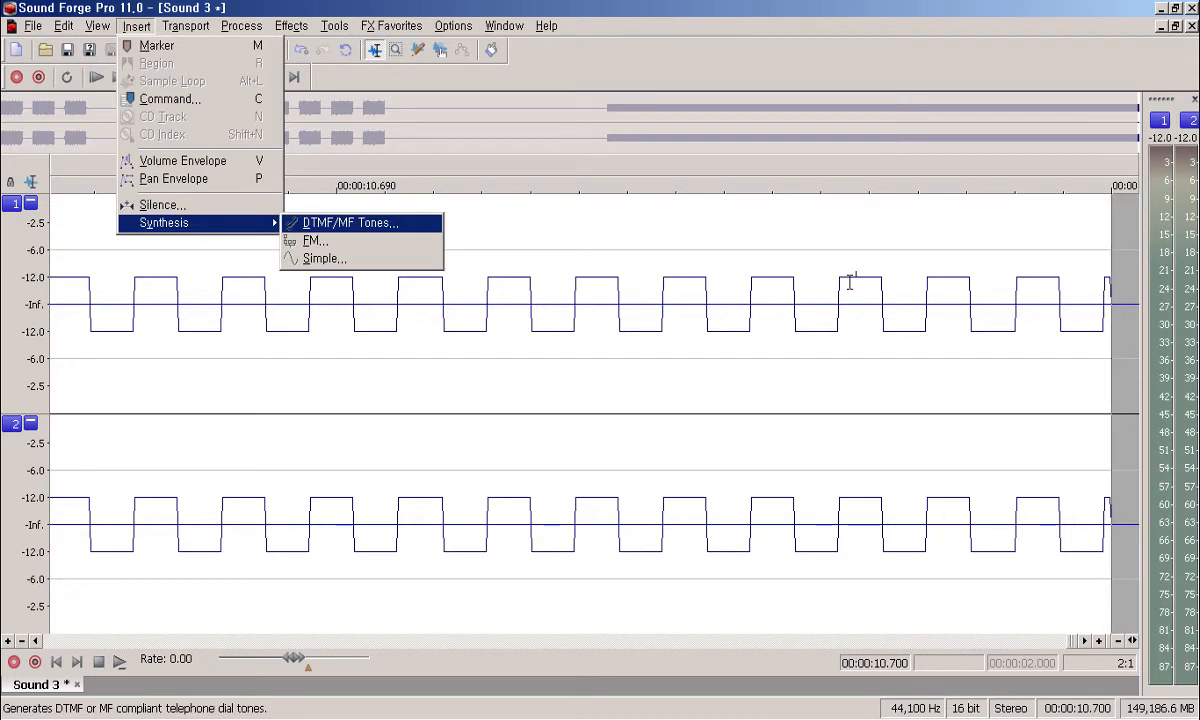
key("Down")
key("Down")
key("Return")
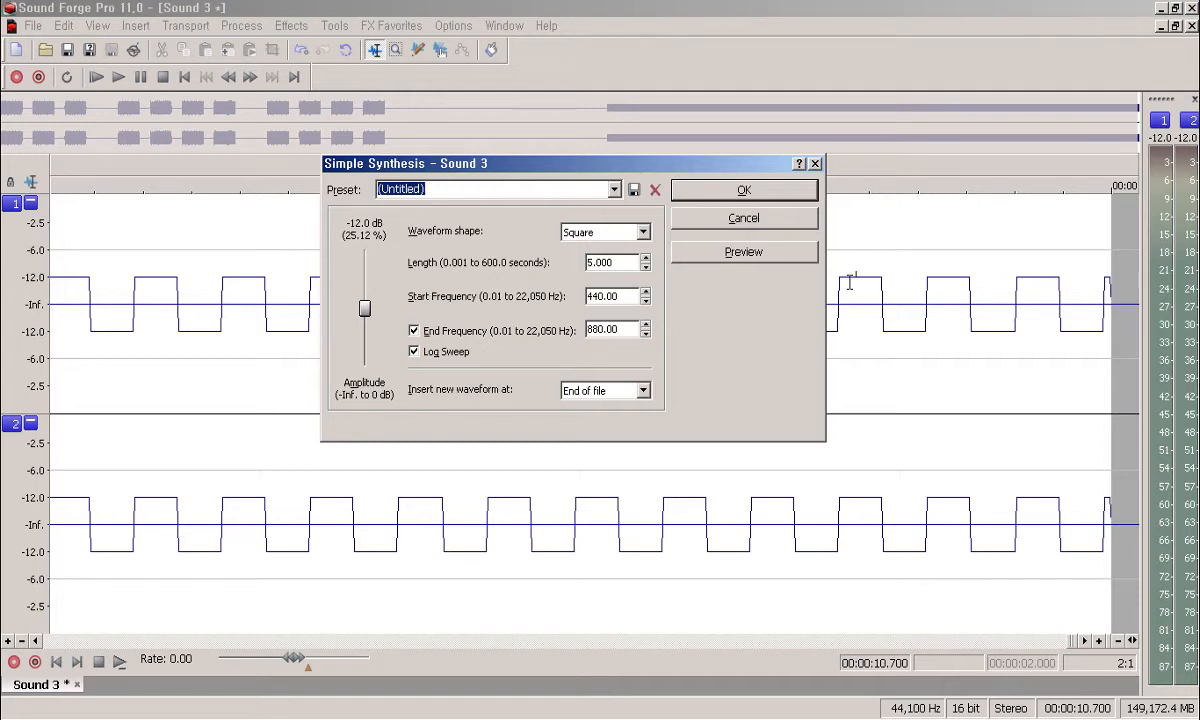
Step: Generate a steady 5-second 440 Hz Absolute Sine tone at the file's end, sweep turned off
key("Tab")
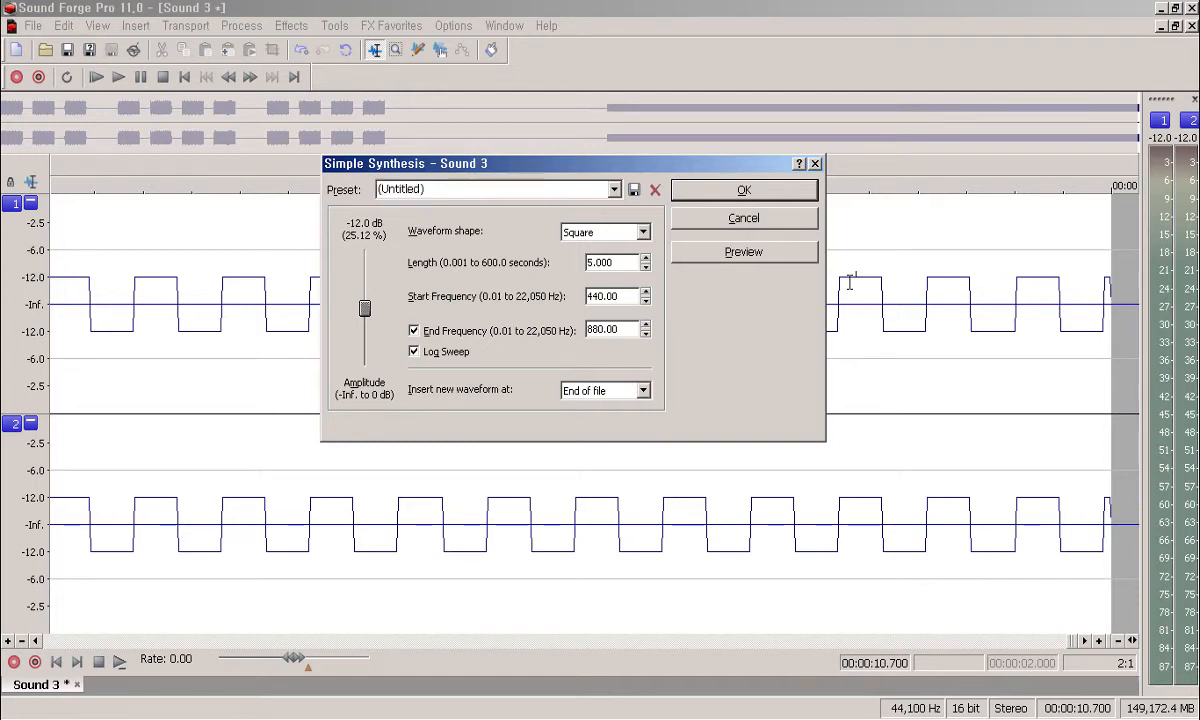
key("Tab")
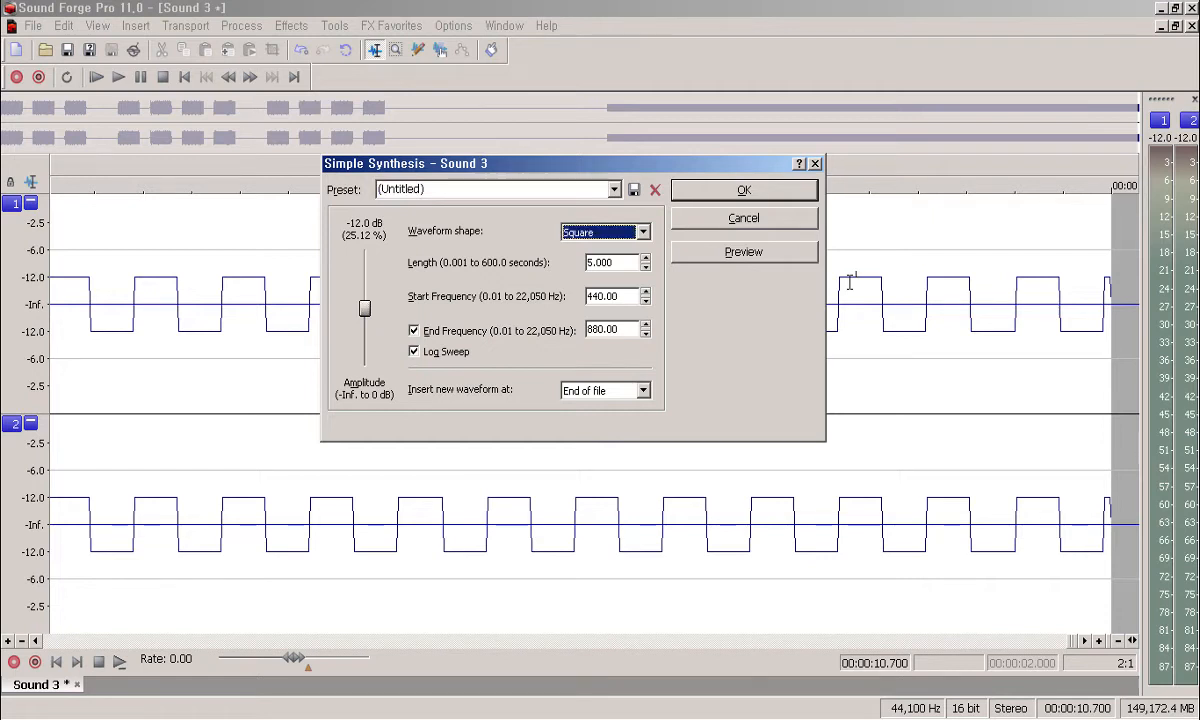
key("End")
key("Home")
key("End")
key("Tab")
key("Tab")
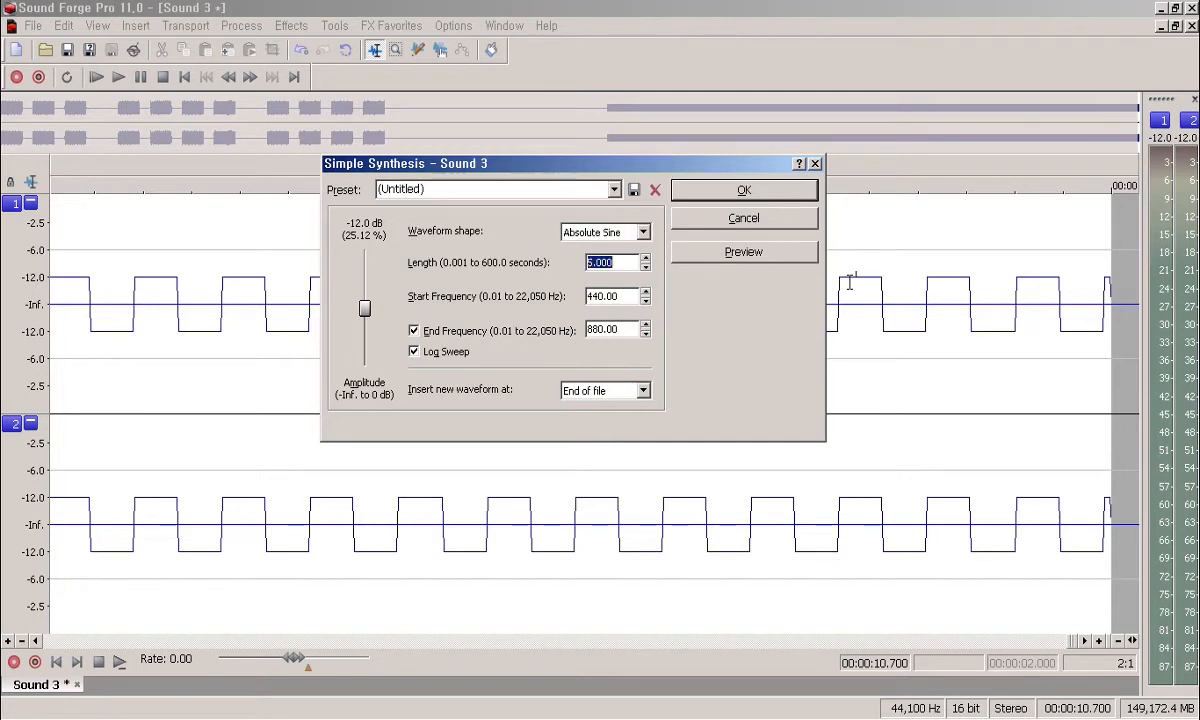
key("Tab")
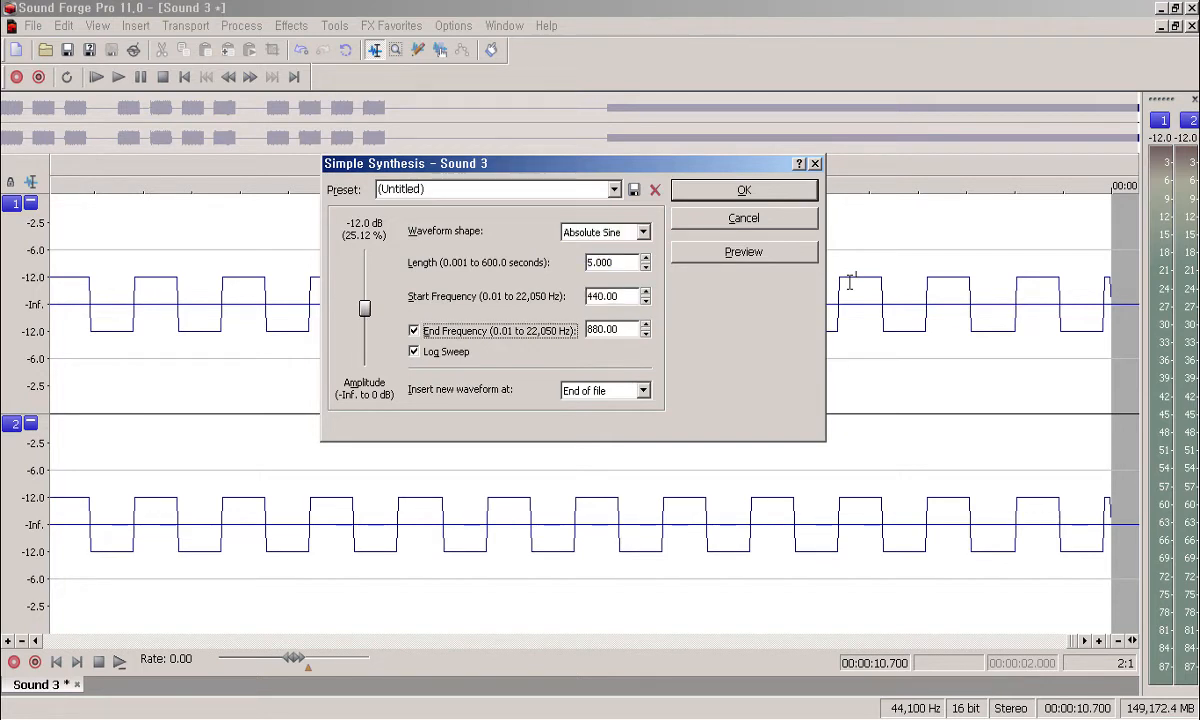
key("space")
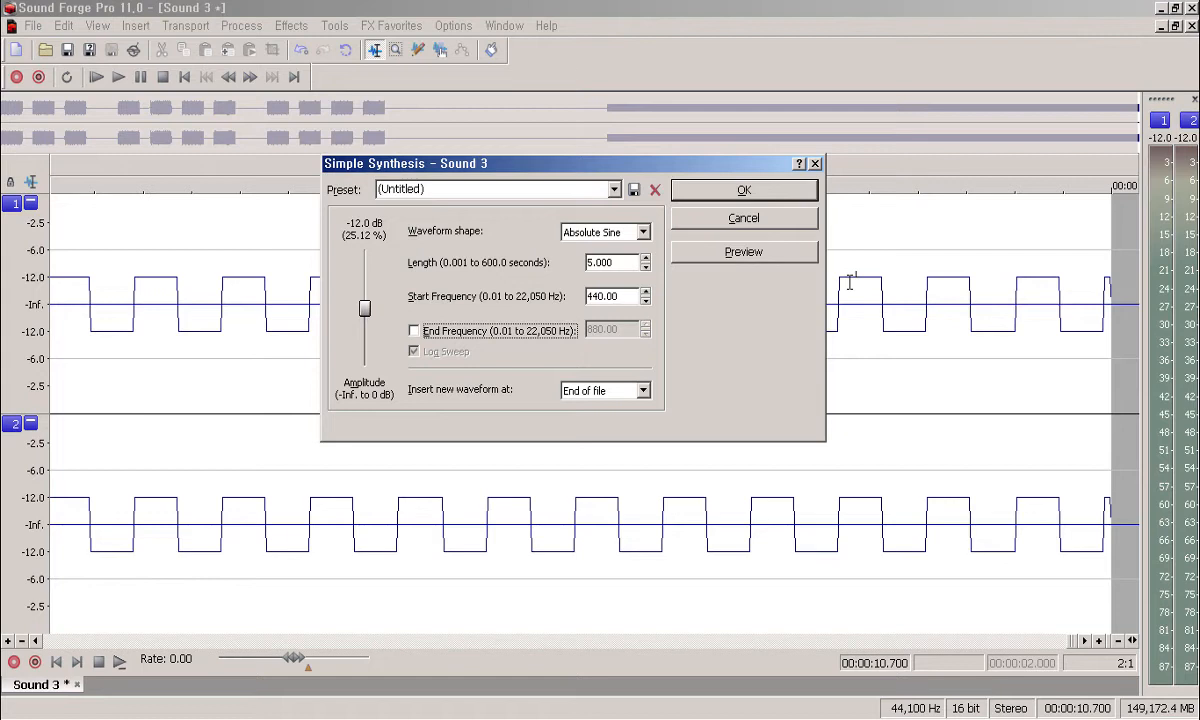
key("shift+Tab")
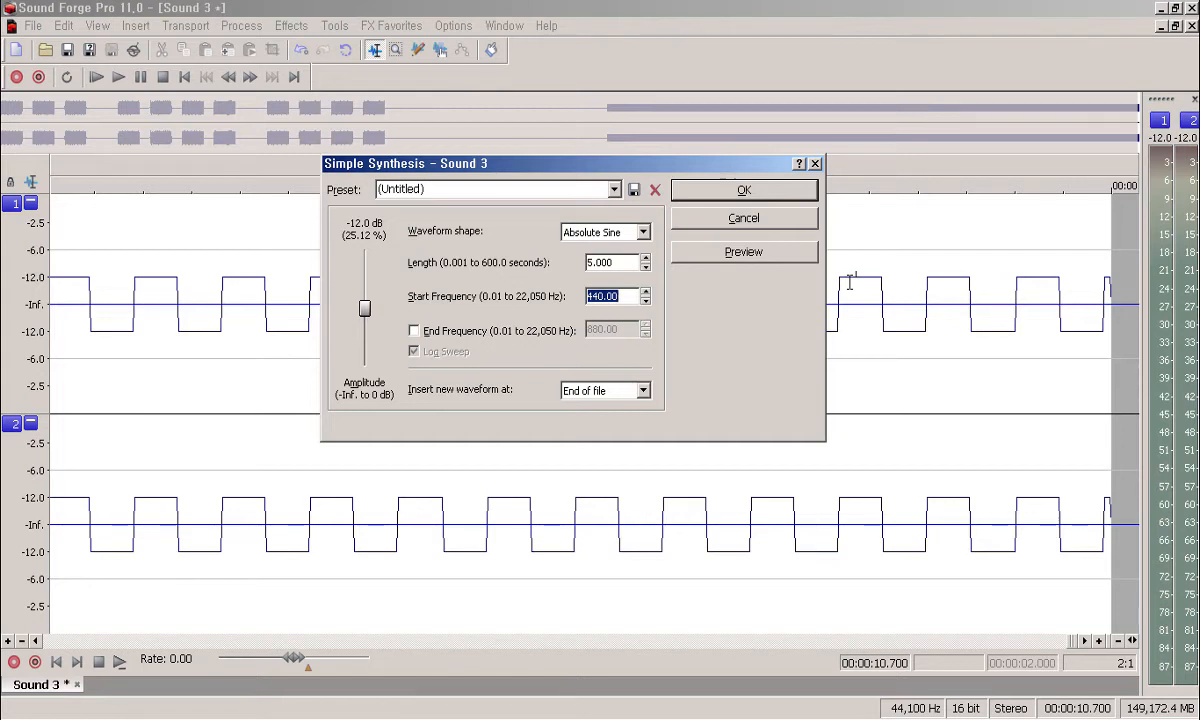
key("Return")
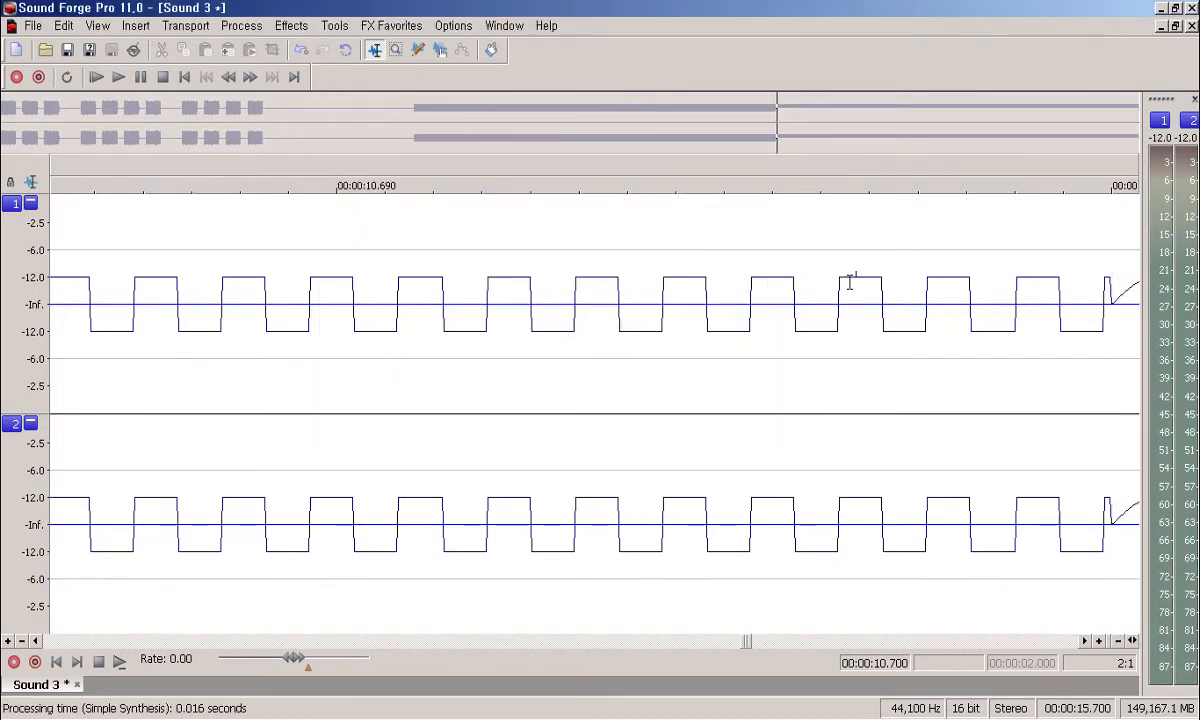
scroll(850, 282, "right", 1)
key("Right")
key("Right")
key("Right")
key("Right")
key("Right")
key("Right")
key("Right")
key("Right")
key("Right")
key("Right")
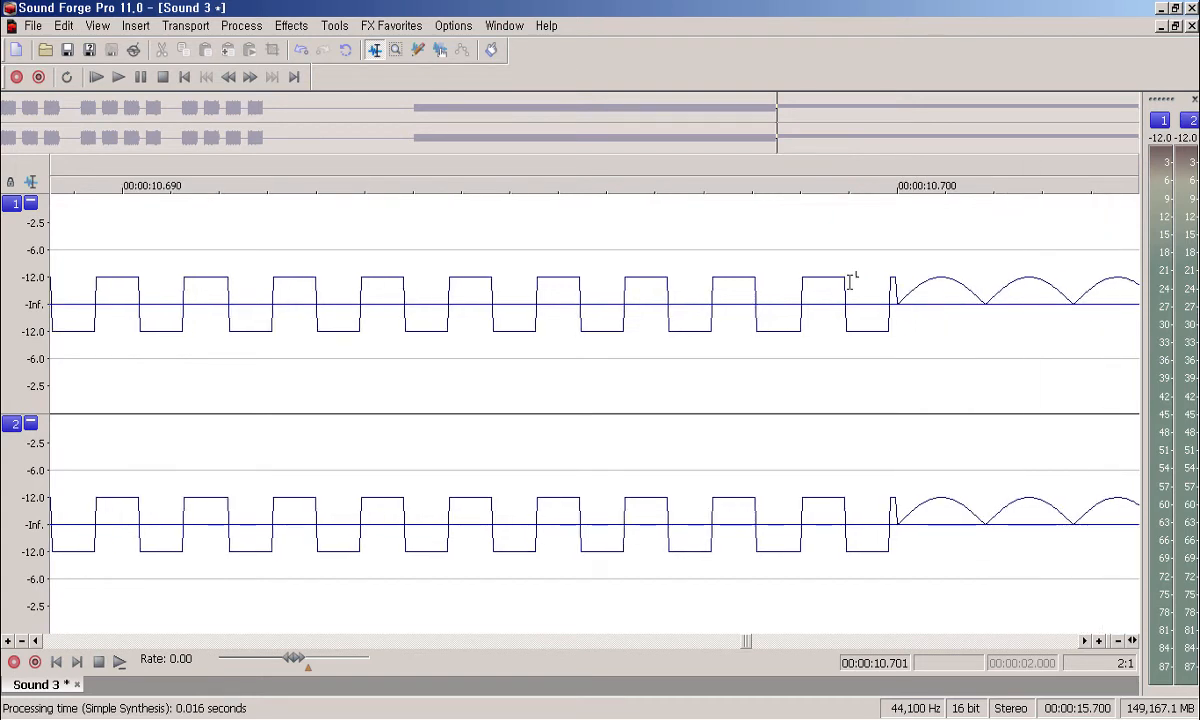
key("Right")
key("Right")
key("Right")
key("Right")
key("Right")
key("Right")
key("Right")
key("Right")
key("Right")
key("Right")
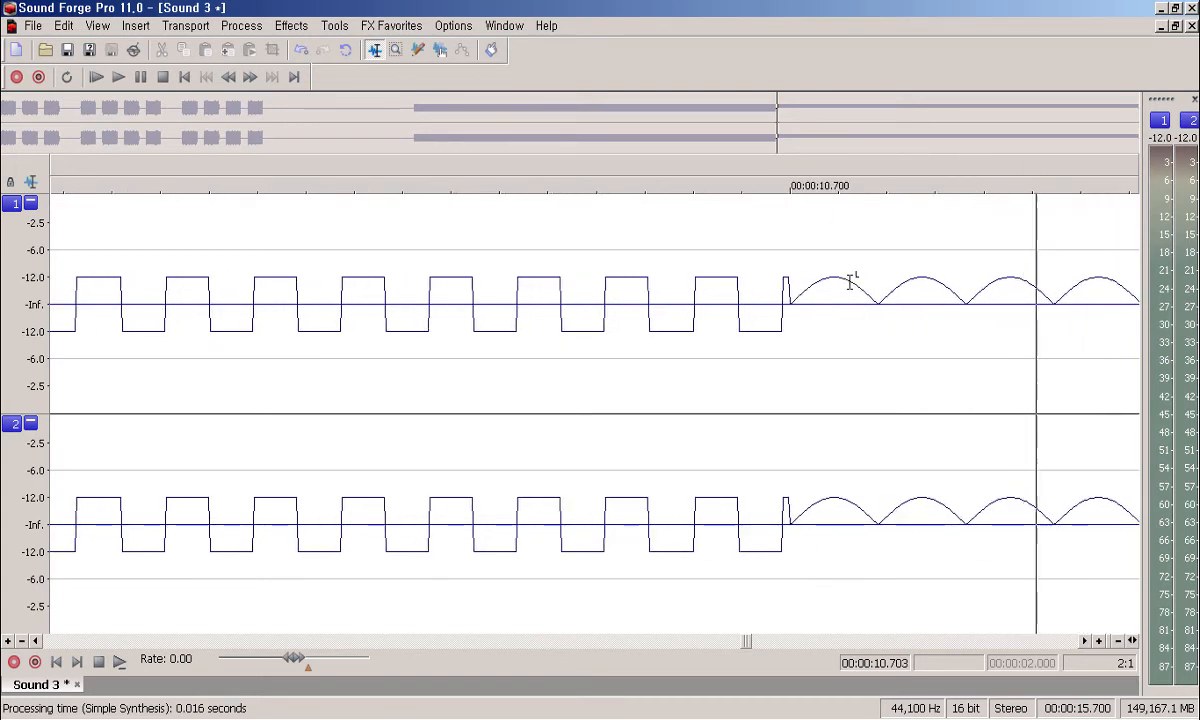
key("Right")
key("Right")
key("Left")
key("Left")
key("Left")
key("Left")
key("Left")
key("Left")
key("Left")
key("Left")
key("Left")
key("Left")
key("Left")
key("Left")
key("Left")
key("Left")
key("Left")
key("Left")
key("Left")
key("Left")
key("Left")
key("Left")
key("Right")
key("Right")
key("Right")
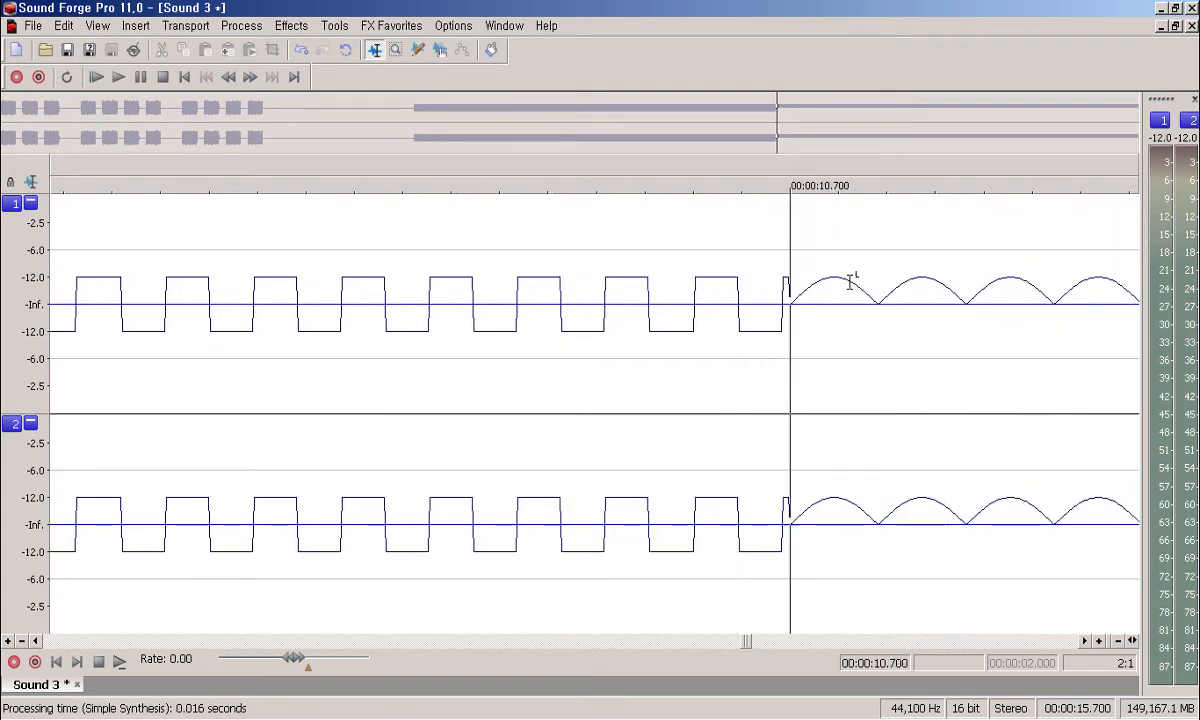
key("Right")
key("Right")
key("Right")
key("Right")
key("Right")
key("Right")
key("Right")
key("Right")
key("Right")
key("Right")
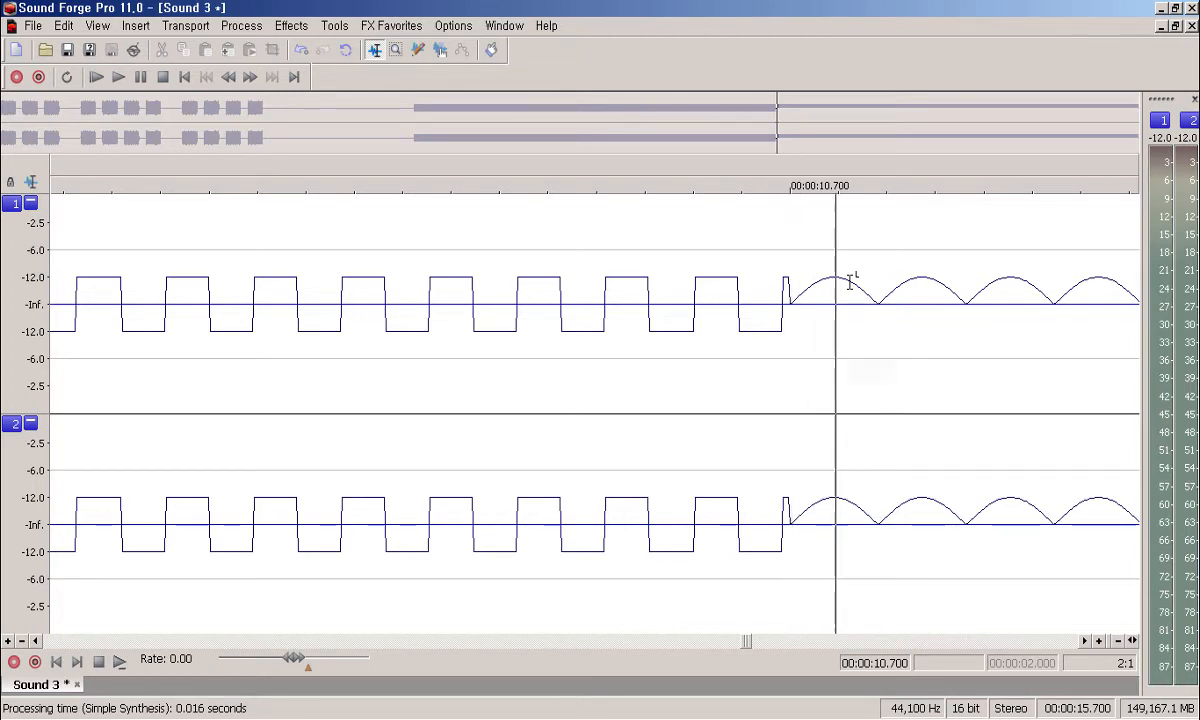
key("Right")
key("Right")
key("Right")
key("Right")
key("Right")
key("Right")
key("Right")
key("Right")
key("Right")
key("Right")
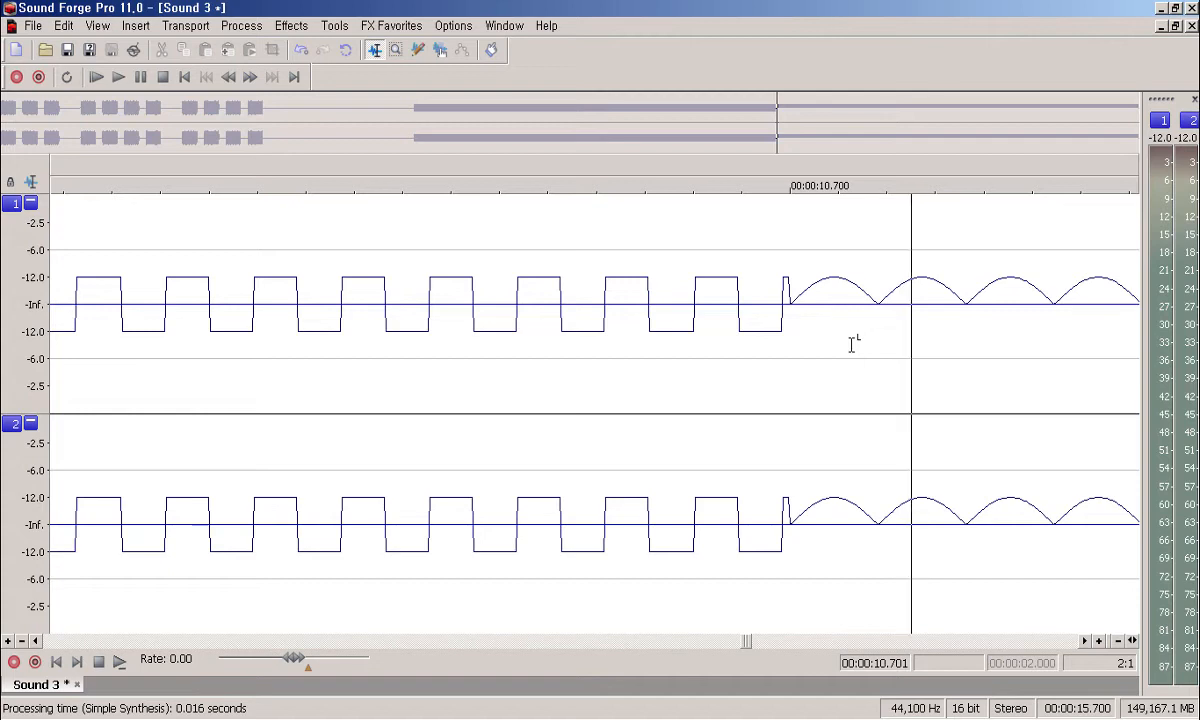
Step: Use Simple Synthesis to add 5.000 seconds of White Noise at the end of the file
key("alt+i")
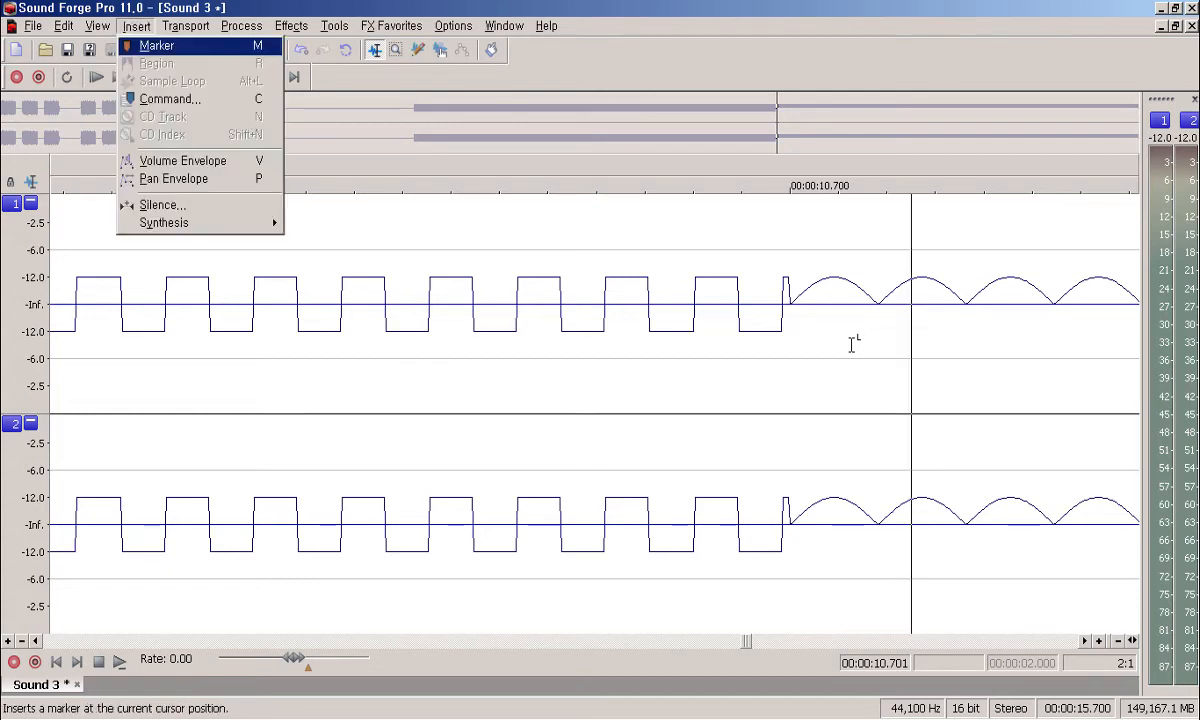
key("Up")
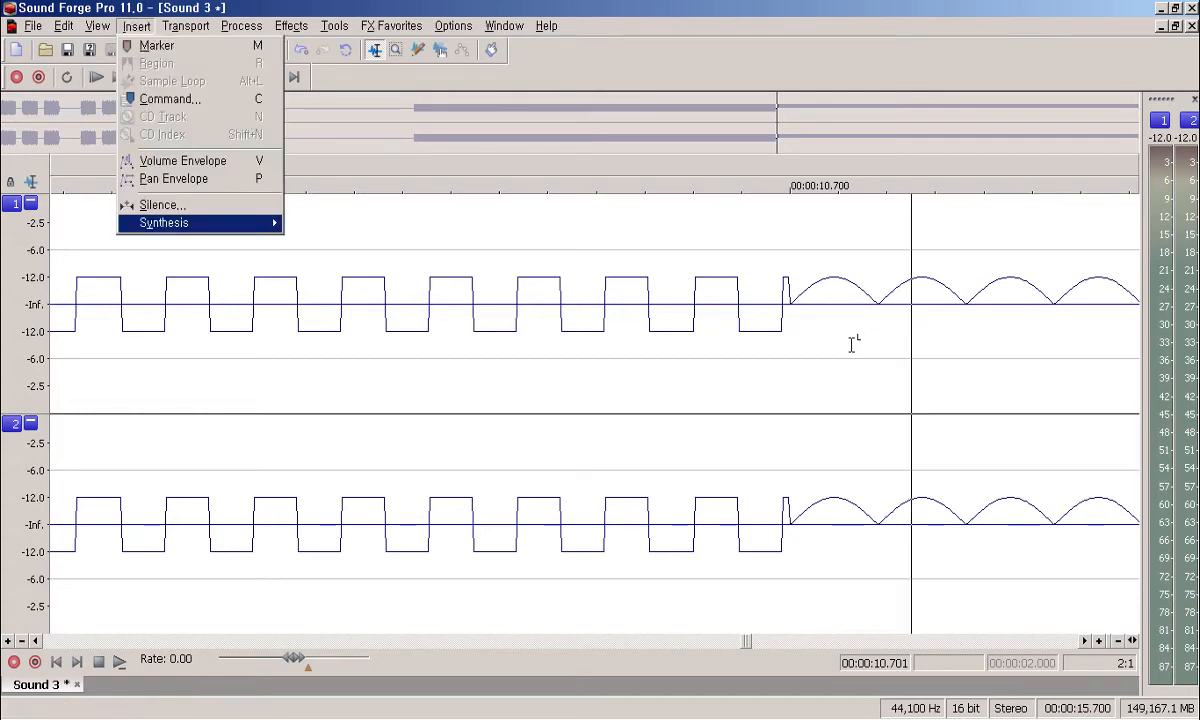
key("Right")
key("Down")
key("Down")
key("Return")
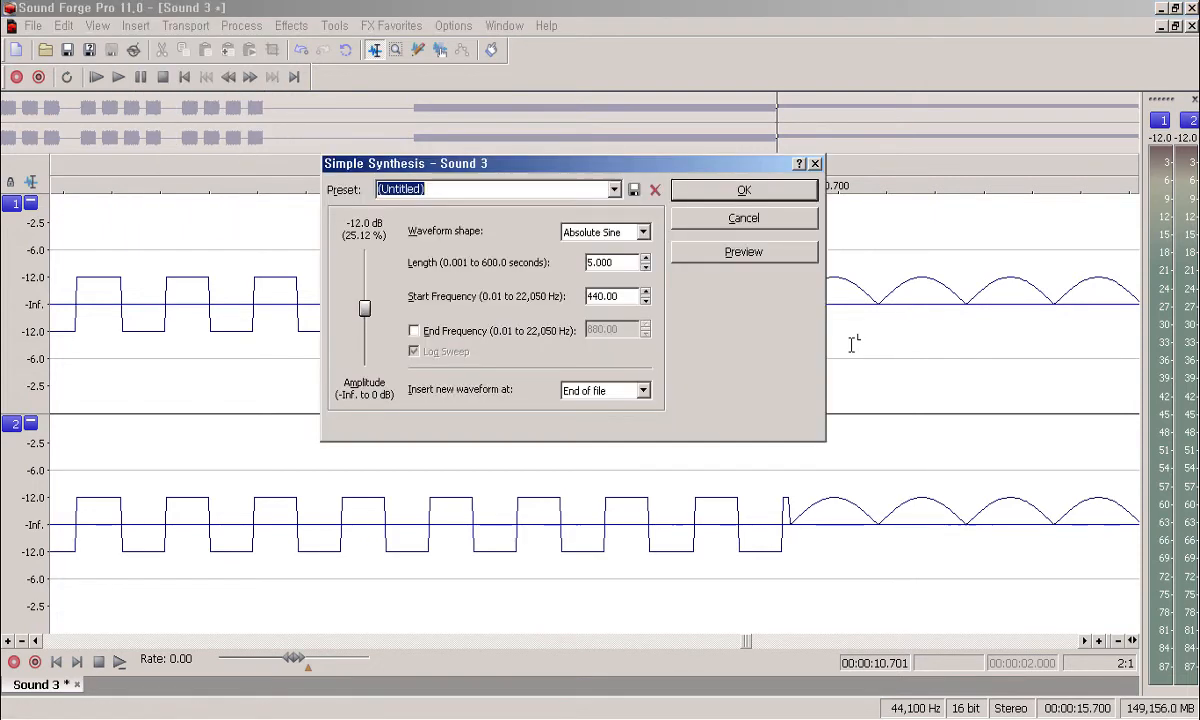
key("Tab")
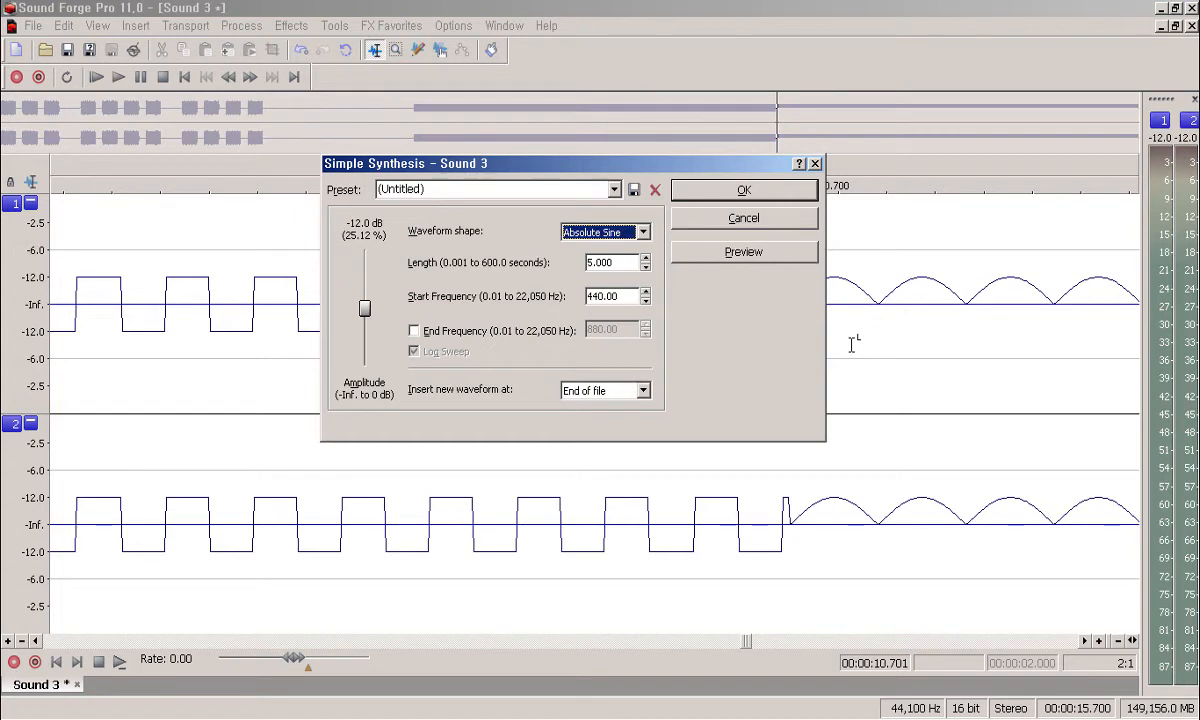
key("Down")
key("Down")
key("Down")
key("Down")
key("Down")
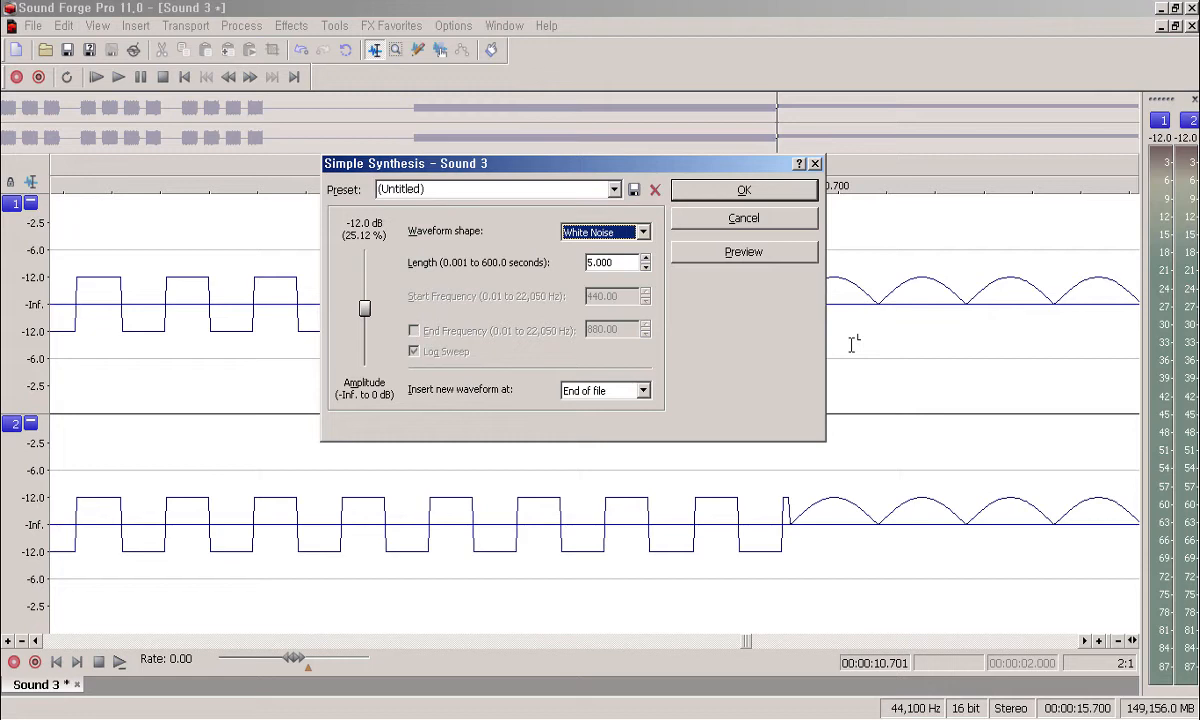
key("Tab")
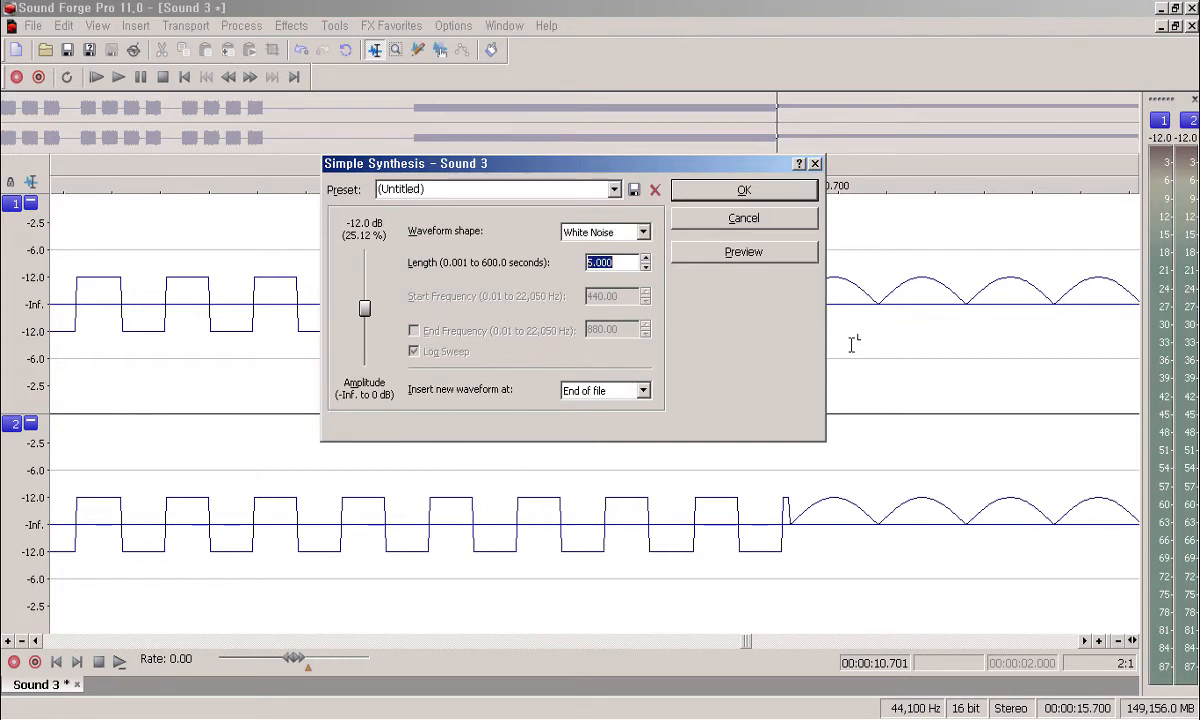
key("Tab")
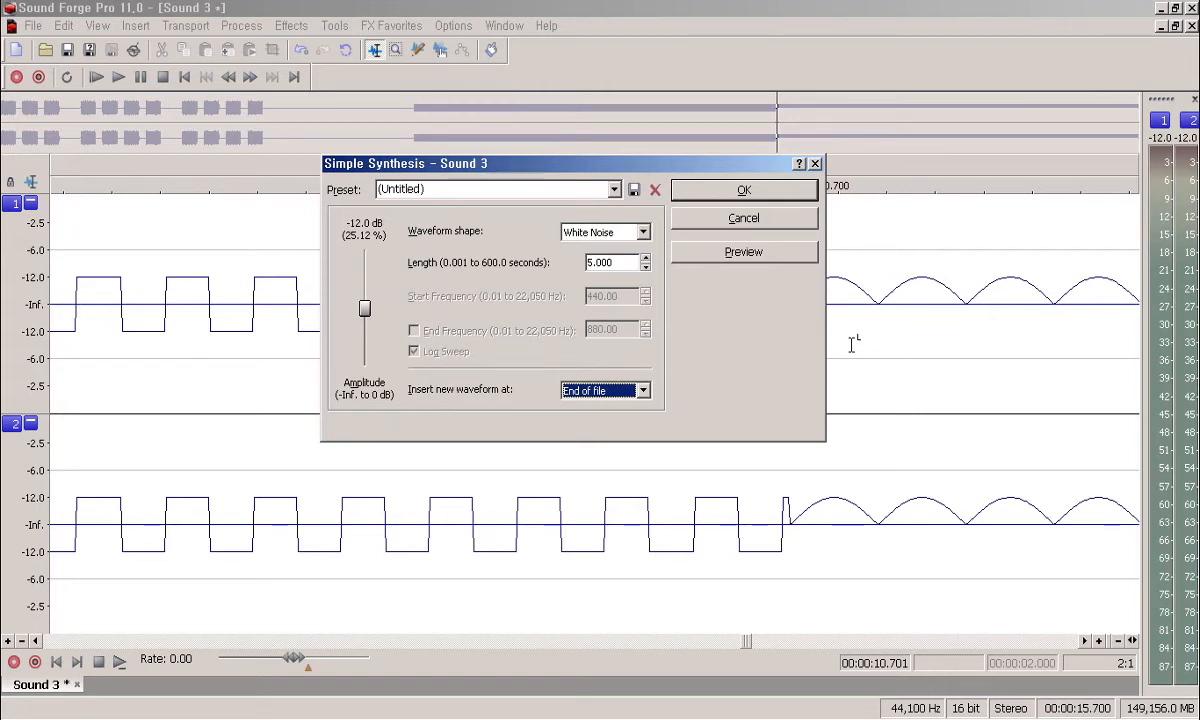
key("Return")
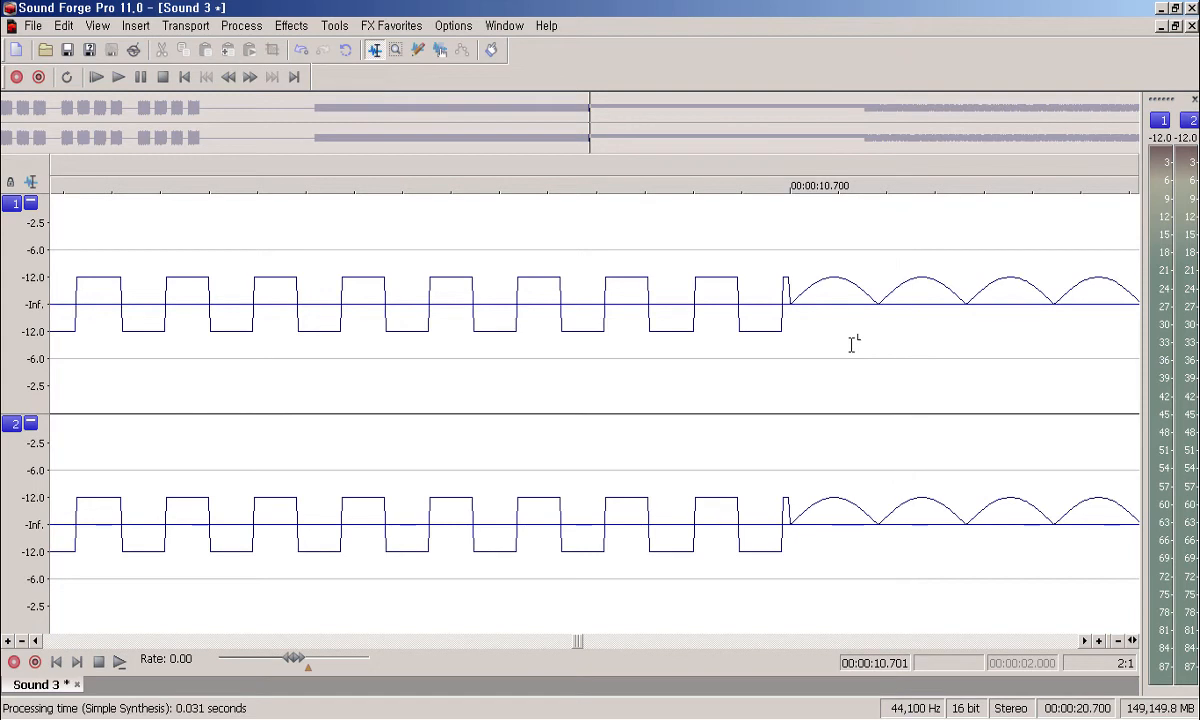
Step: Zoom out to the full 20.7-second file and play from 15.700 s
key("ctrl+Down")
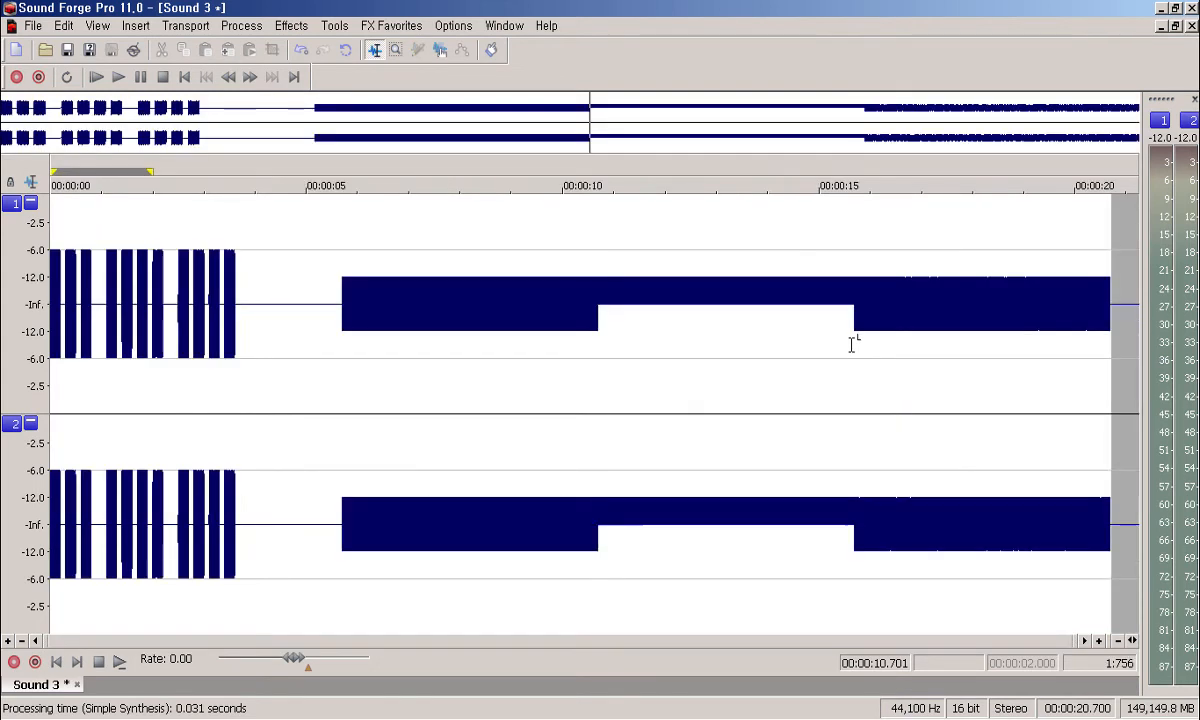
left_click(854, 417)
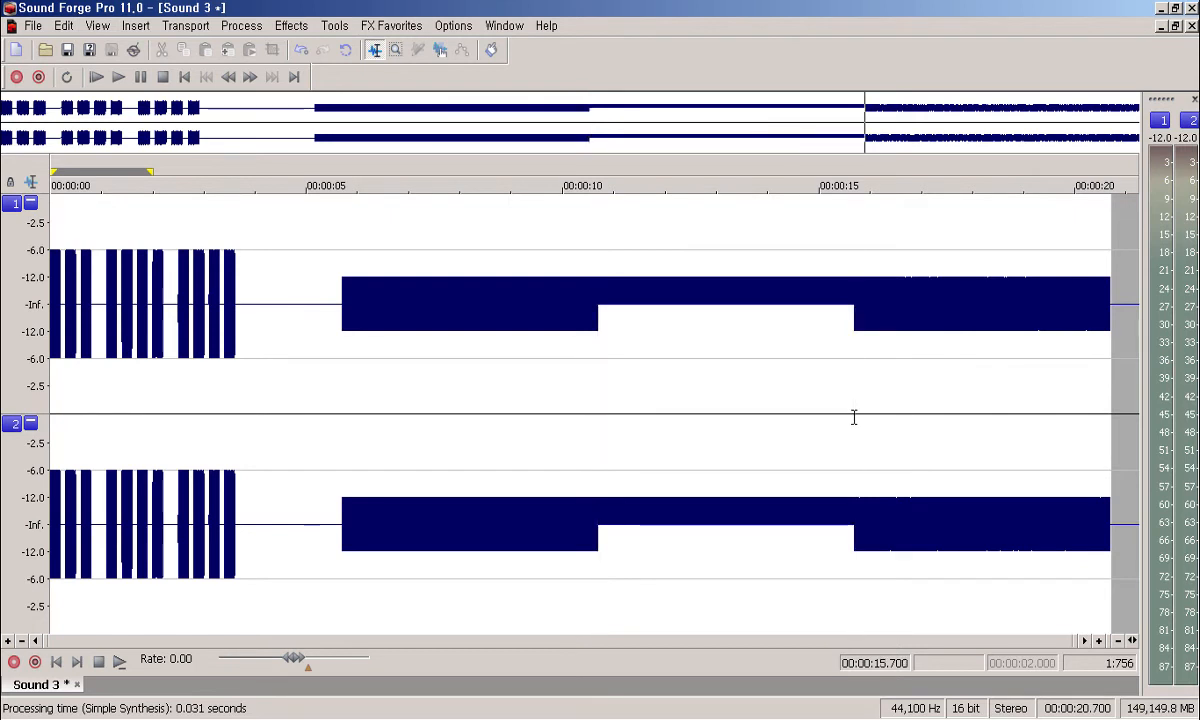
key("space")
Step: Add 5 seconds of Pink Noise via Simple Synthesis at the file's end and play it from 20.9 s
key("alt+i")
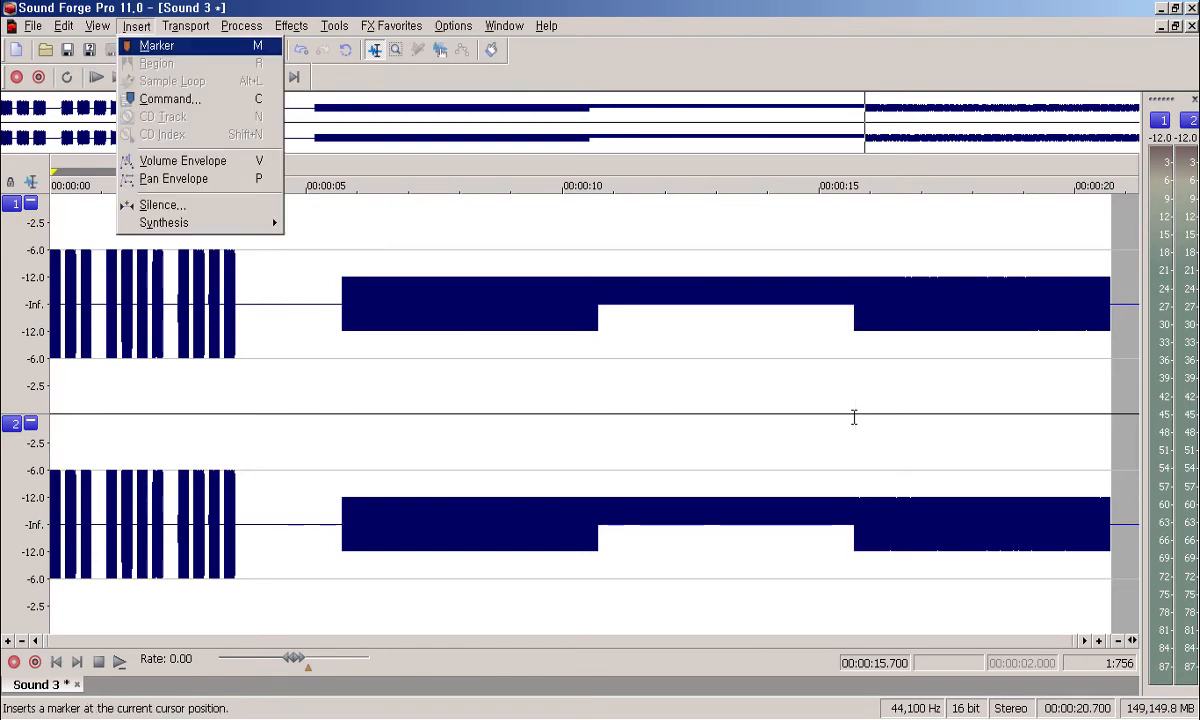
key("Up")
key("Right")
key("Down")
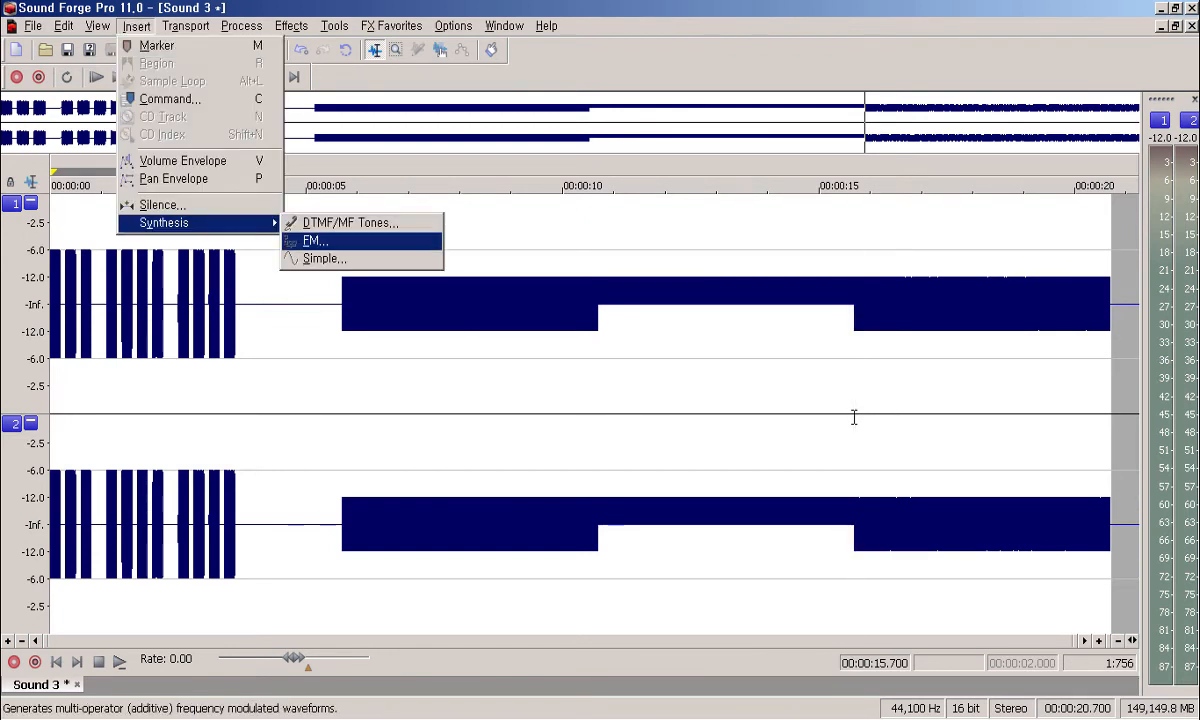
key("Down")
key("Return")
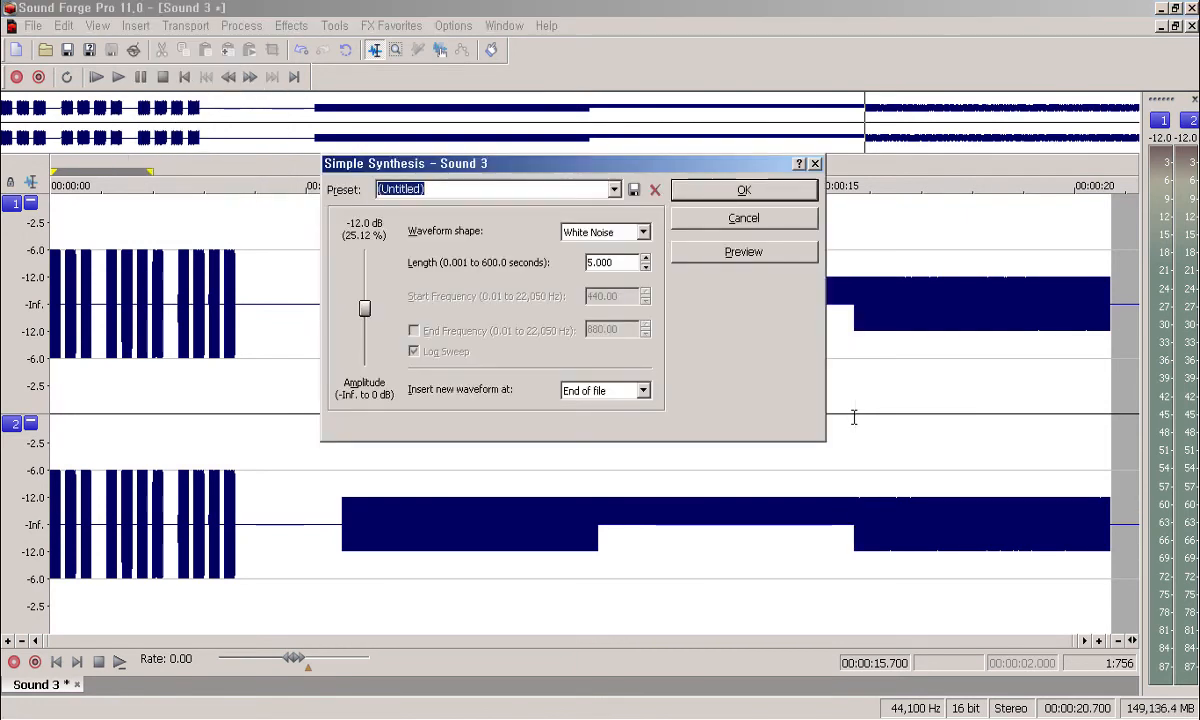
key("Tab")
key("Tab")
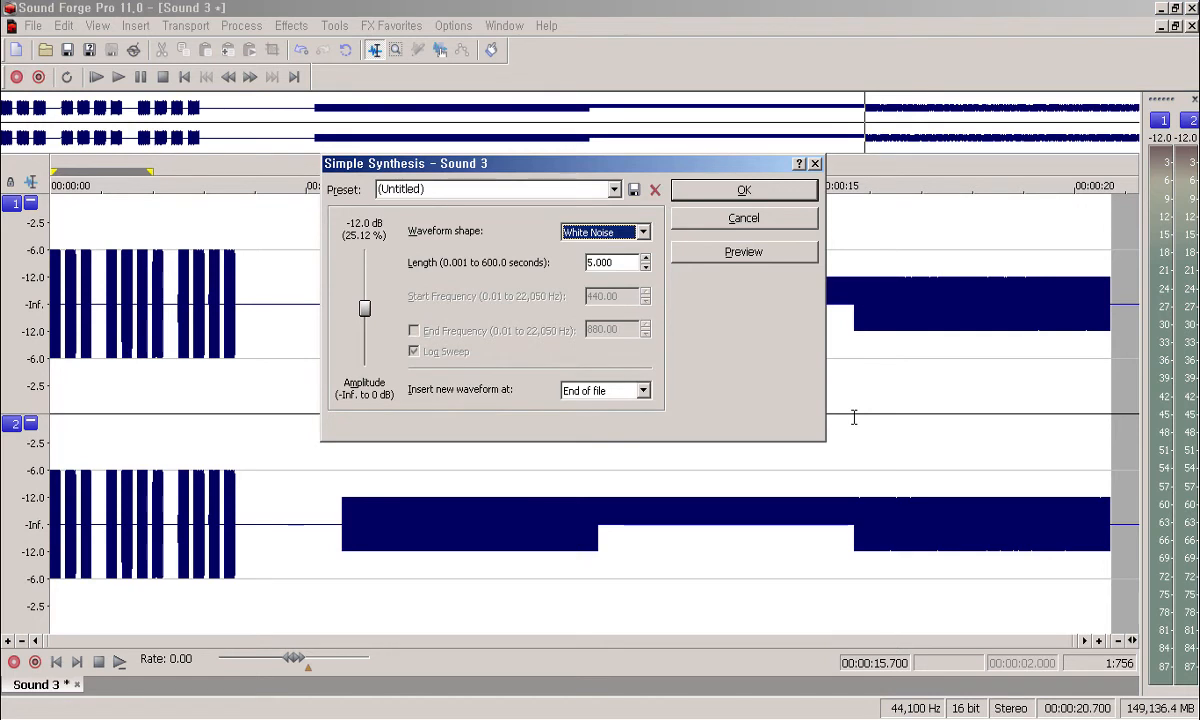
key("Down")
key("Return")
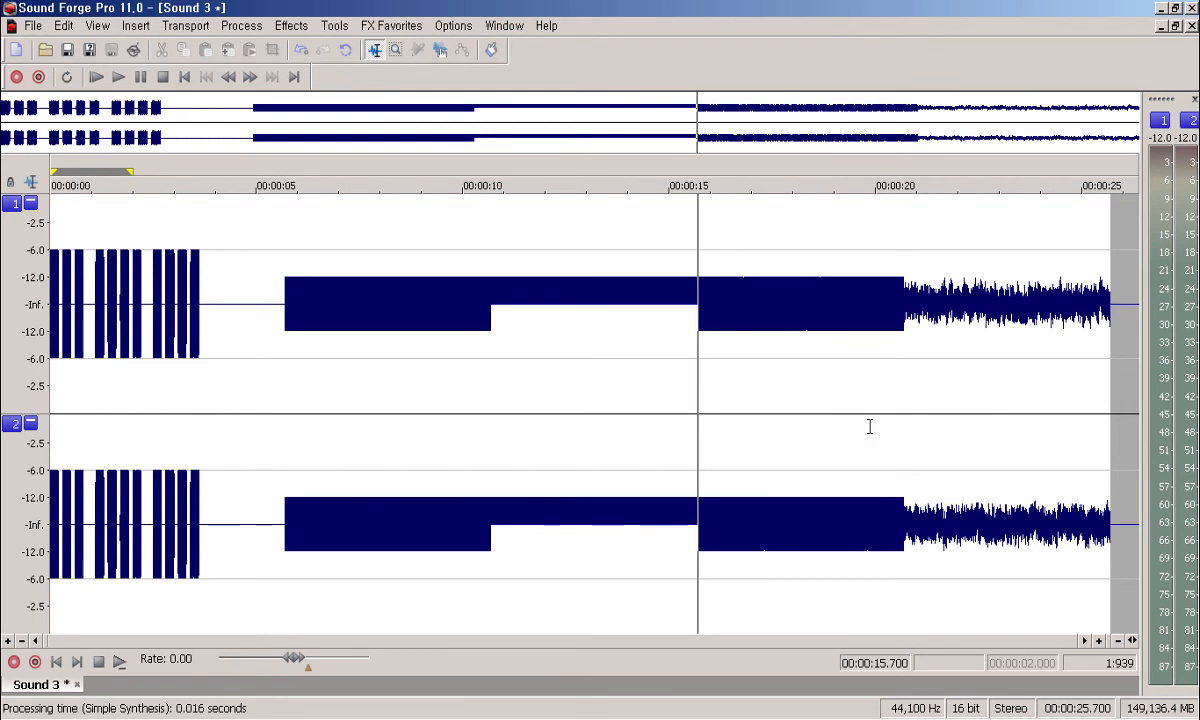
left_click(912, 431)
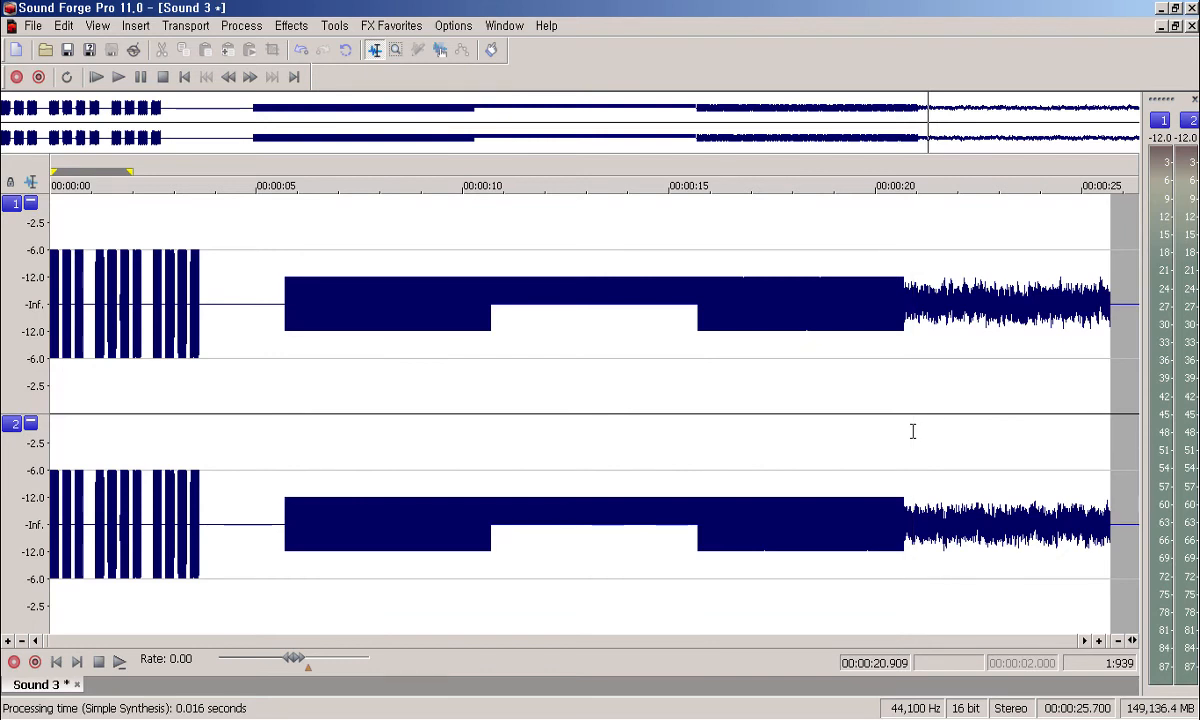
key("space")
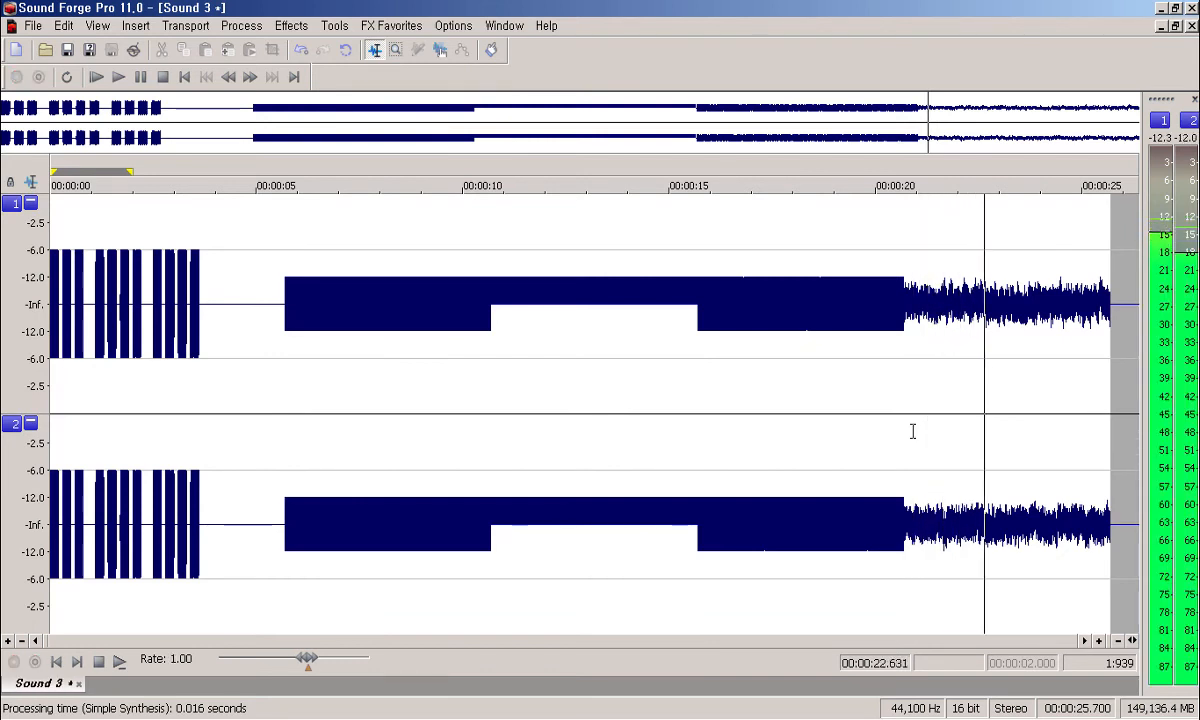
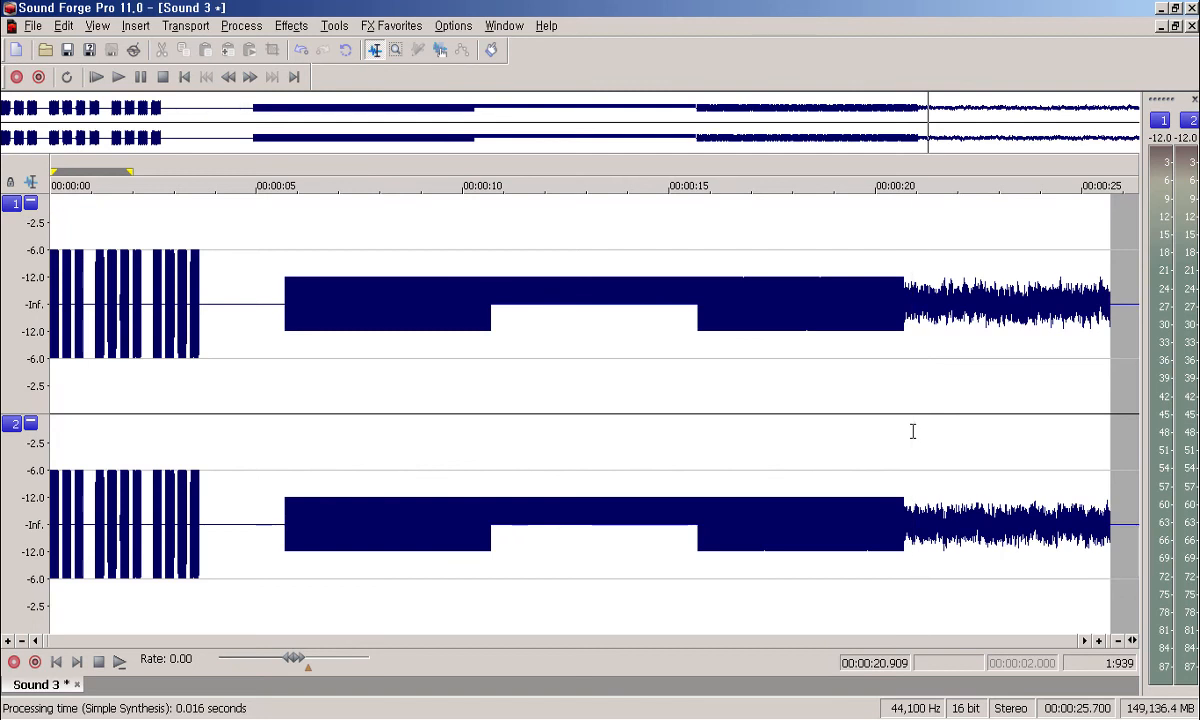
Step: Open the FM Synthesis dialog for Sound 3 from the Insert > Synthesis menu
key("alt+i")
key("Up")
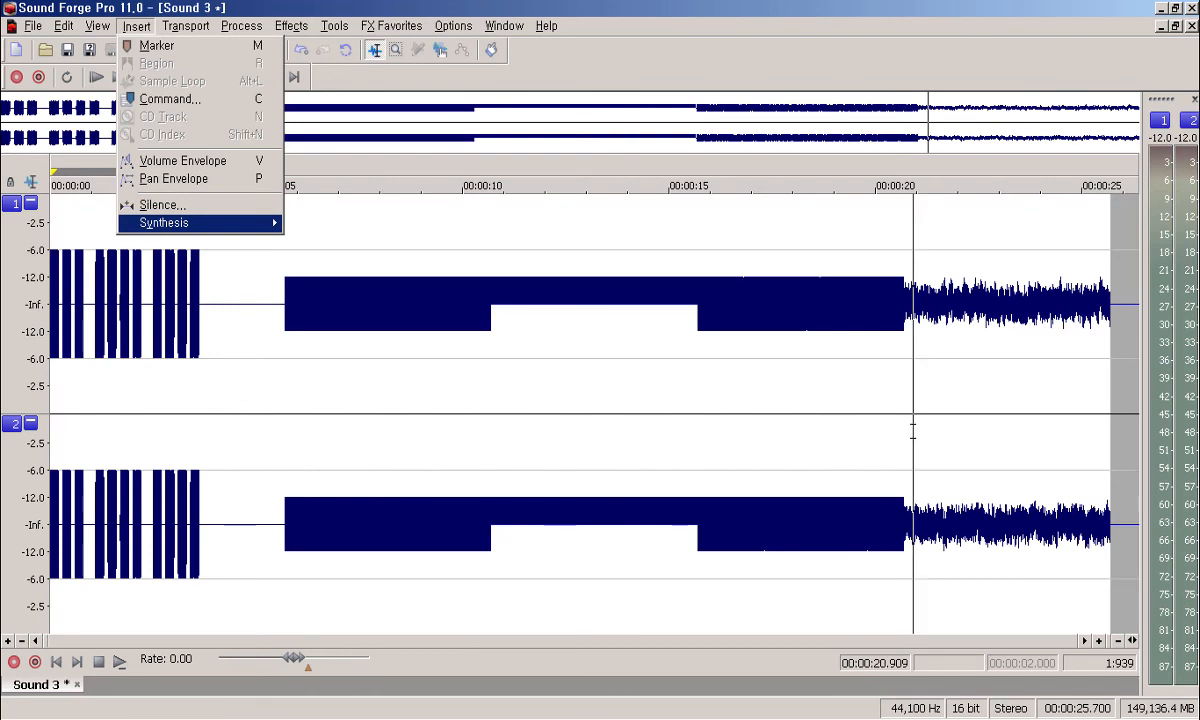
key("Right")
key("Down")
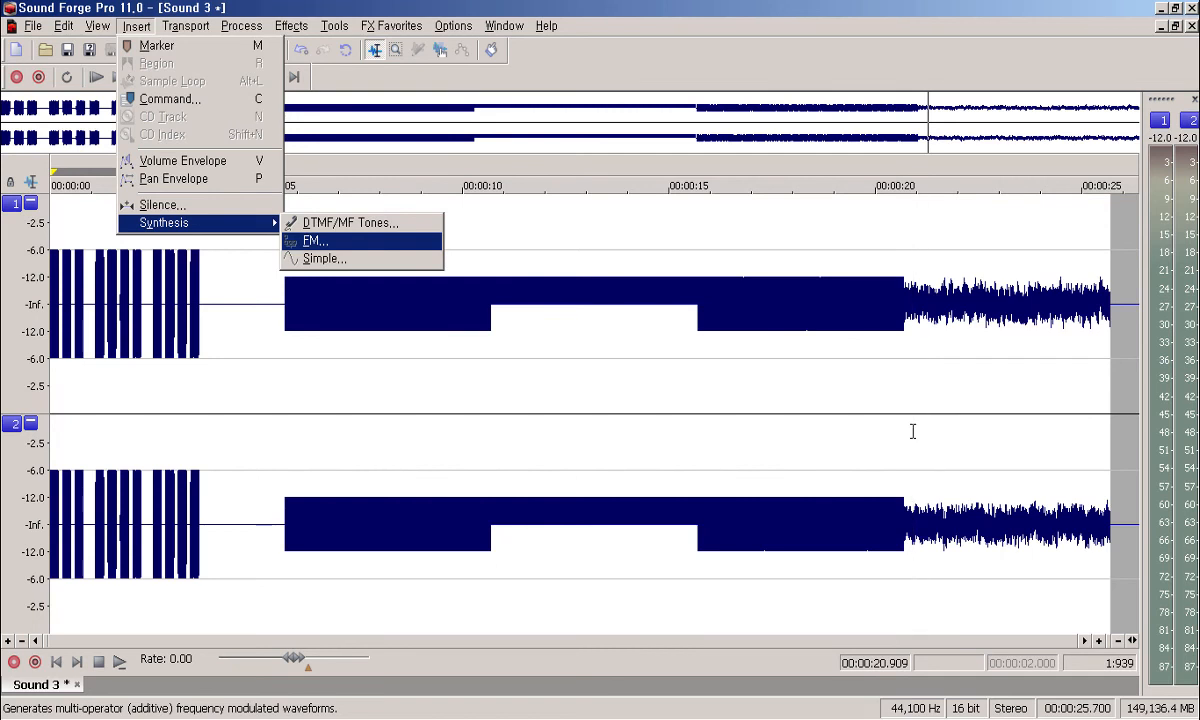
key("Return")
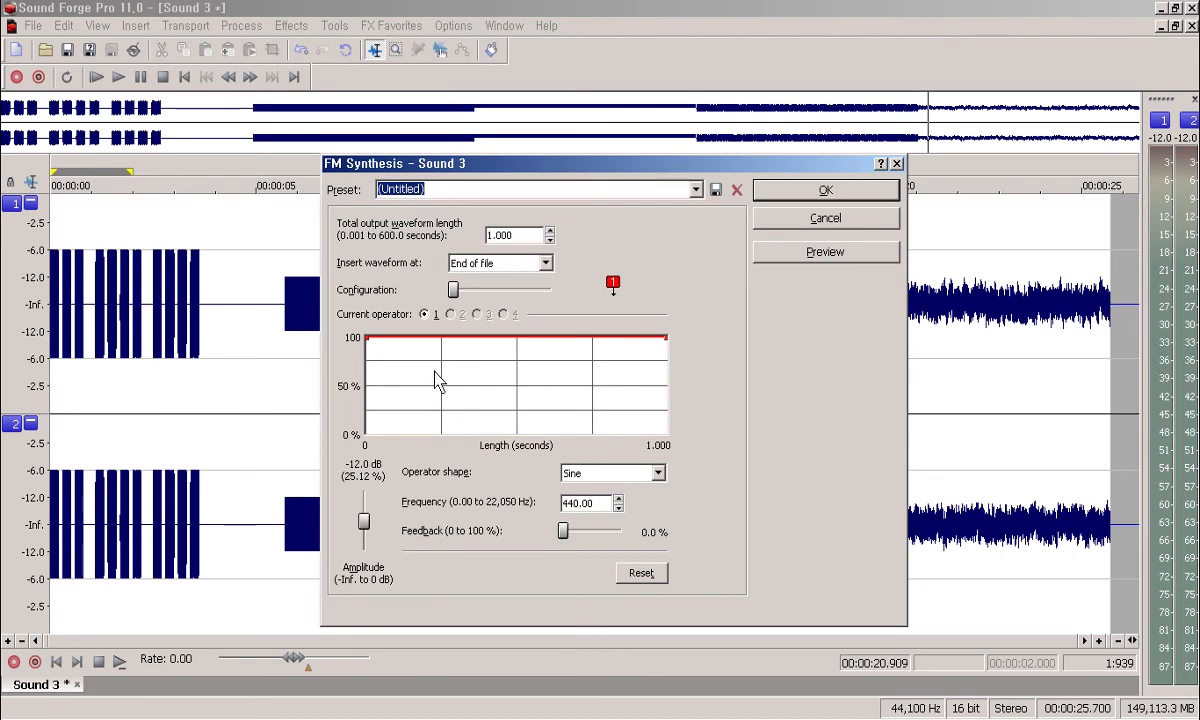
Step: Try the 4.5–22 kHz sweep and another preset, then load [Sys] Horns (0.5 s, 300 Hz sine)
left_click(696, 189)
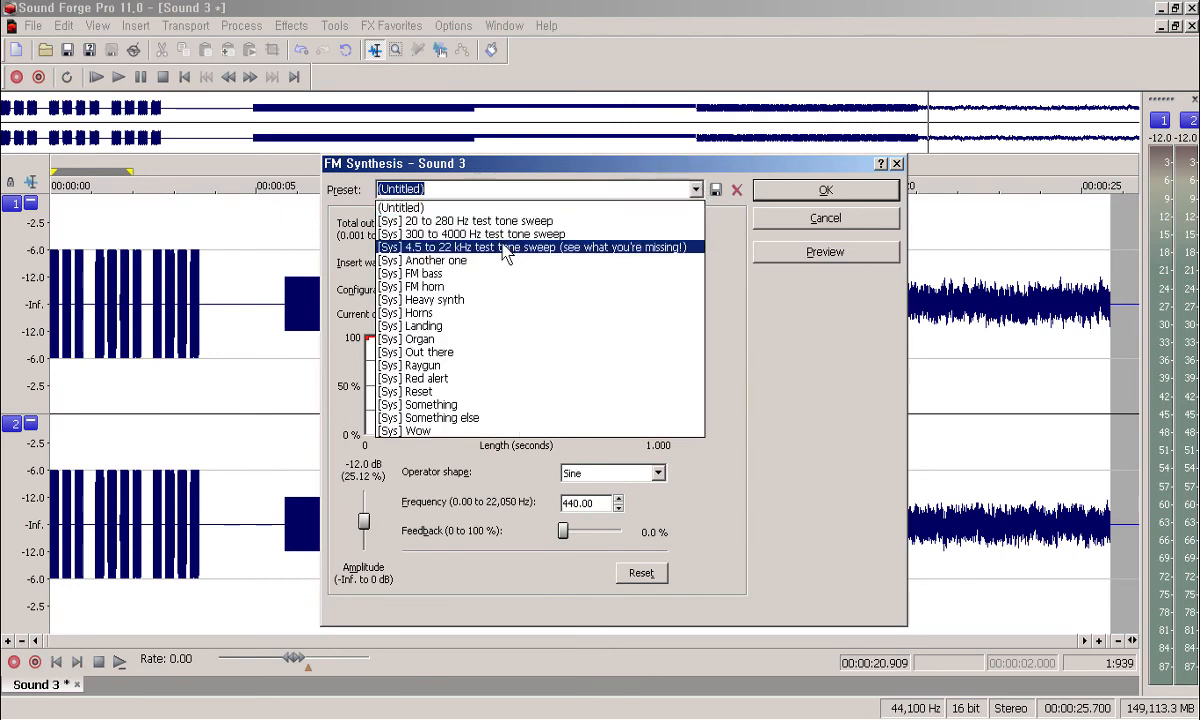
left_click(590, 247)
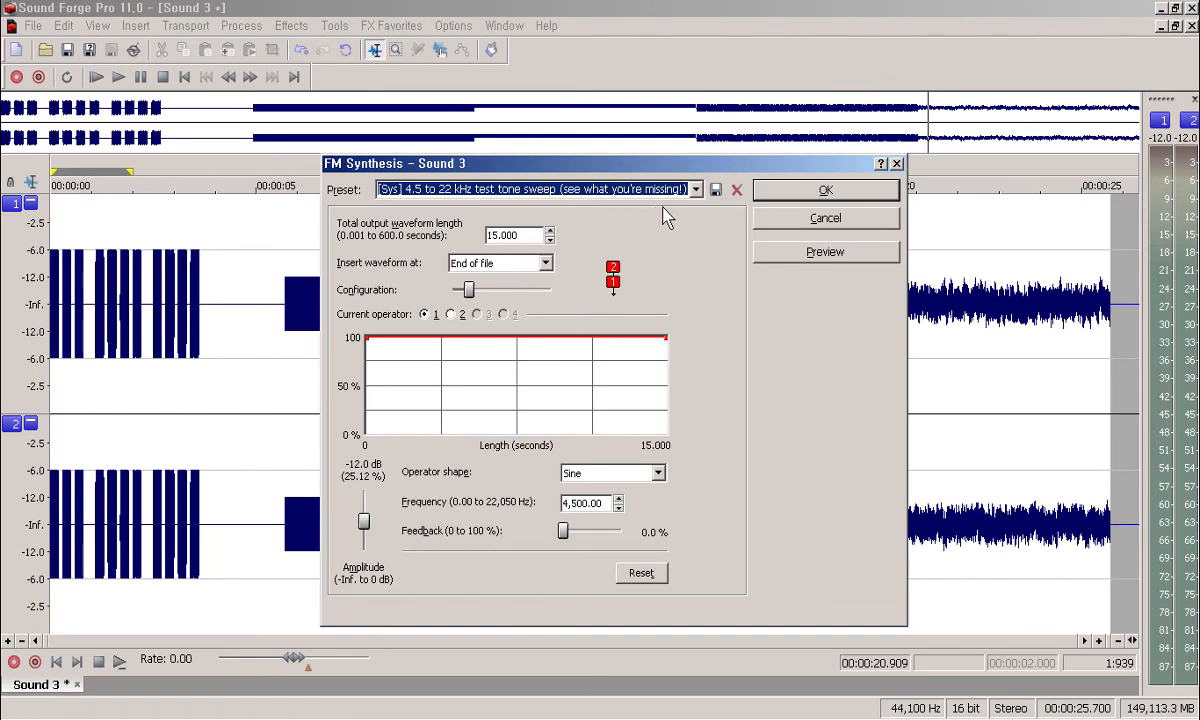
left_click(695, 190)
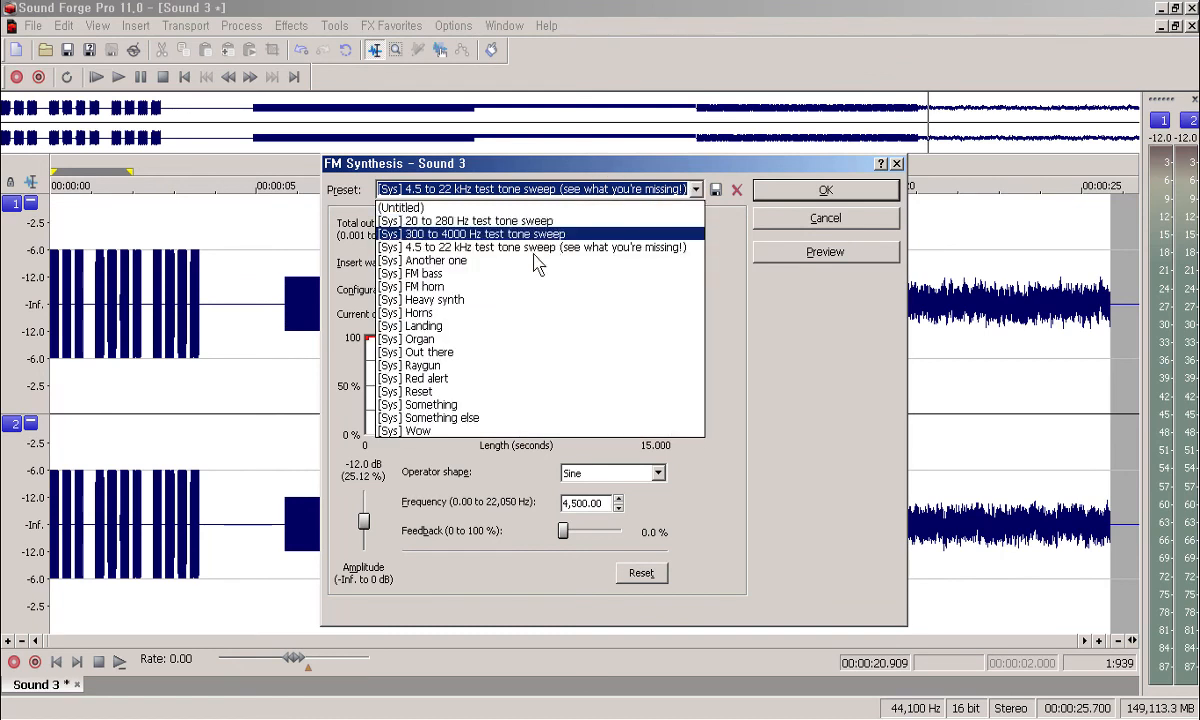
left_click(468, 298)
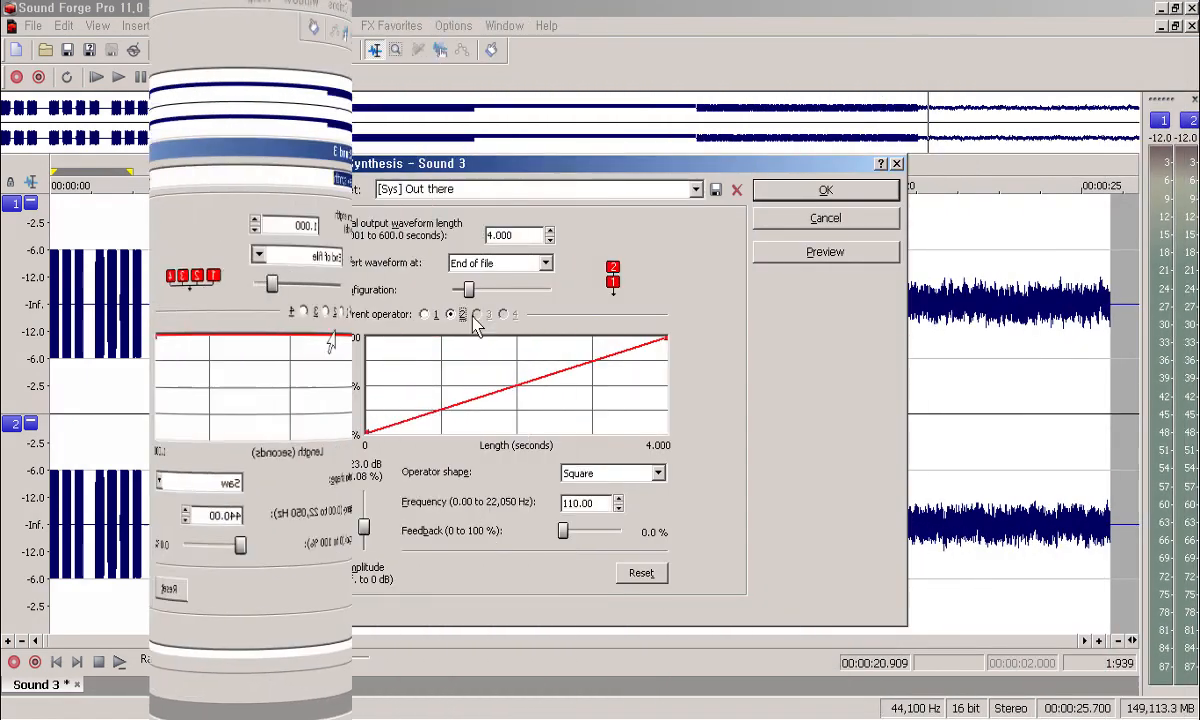
left_click(695, 190)
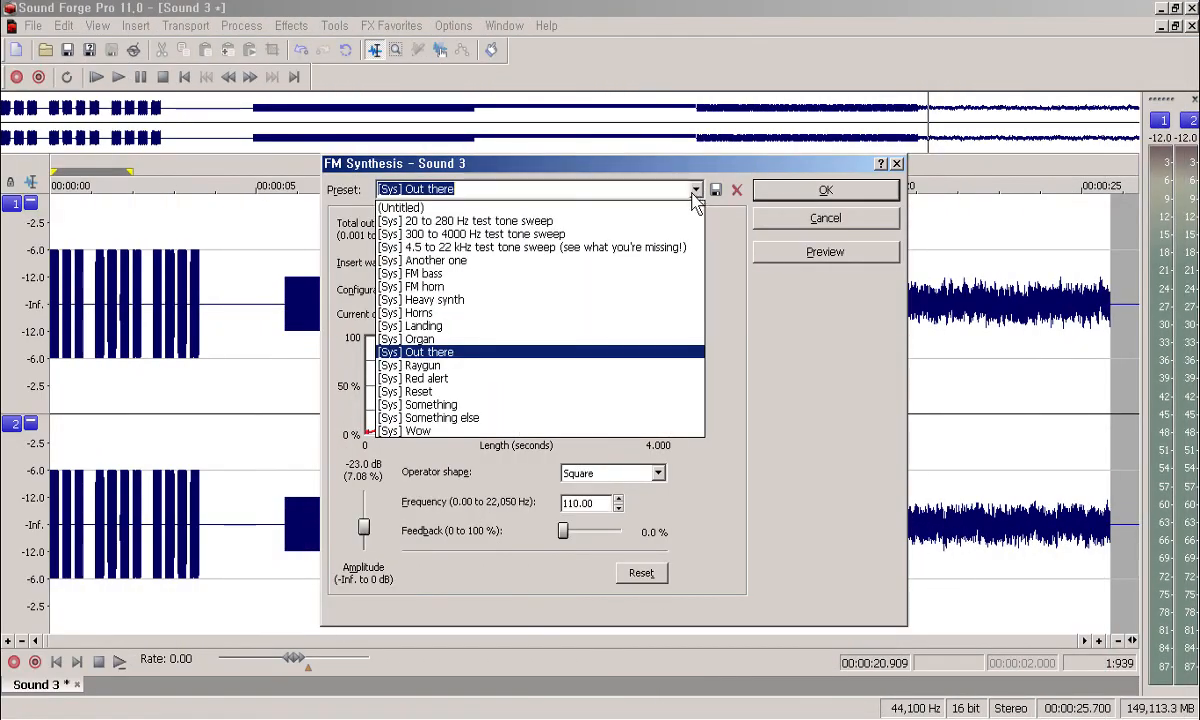
left_click(450, 313)
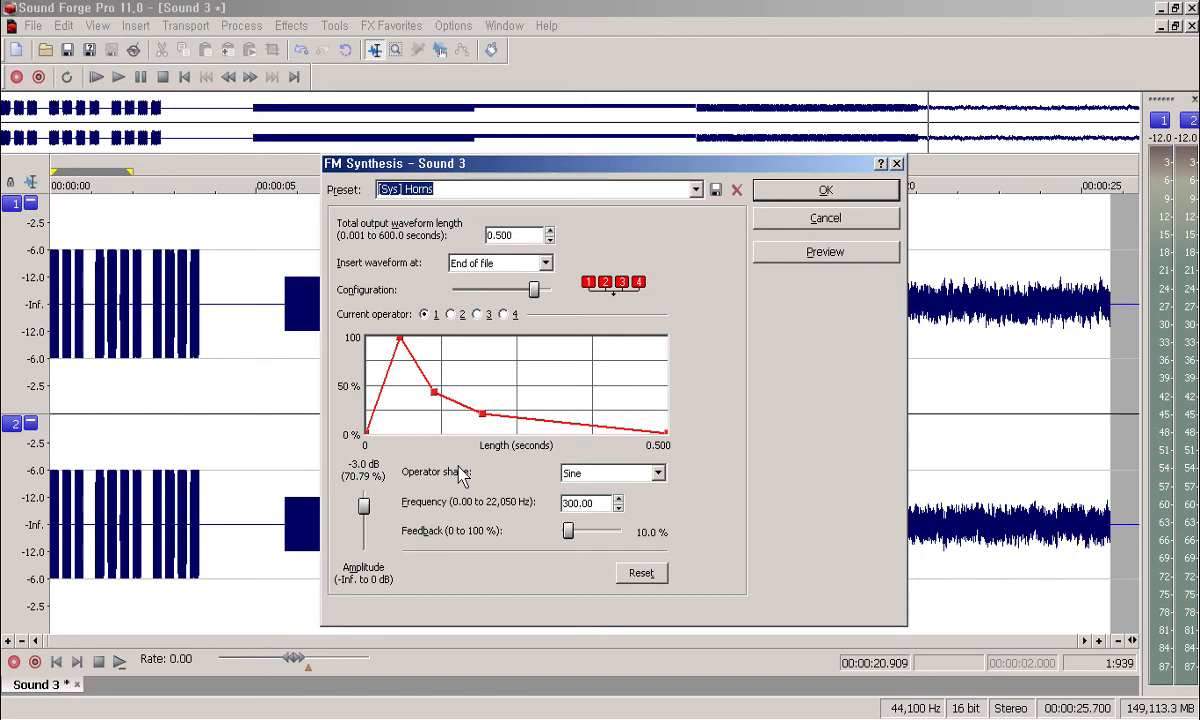
Step: Select the Raygun FM preset and preview it
key("alt+Down")
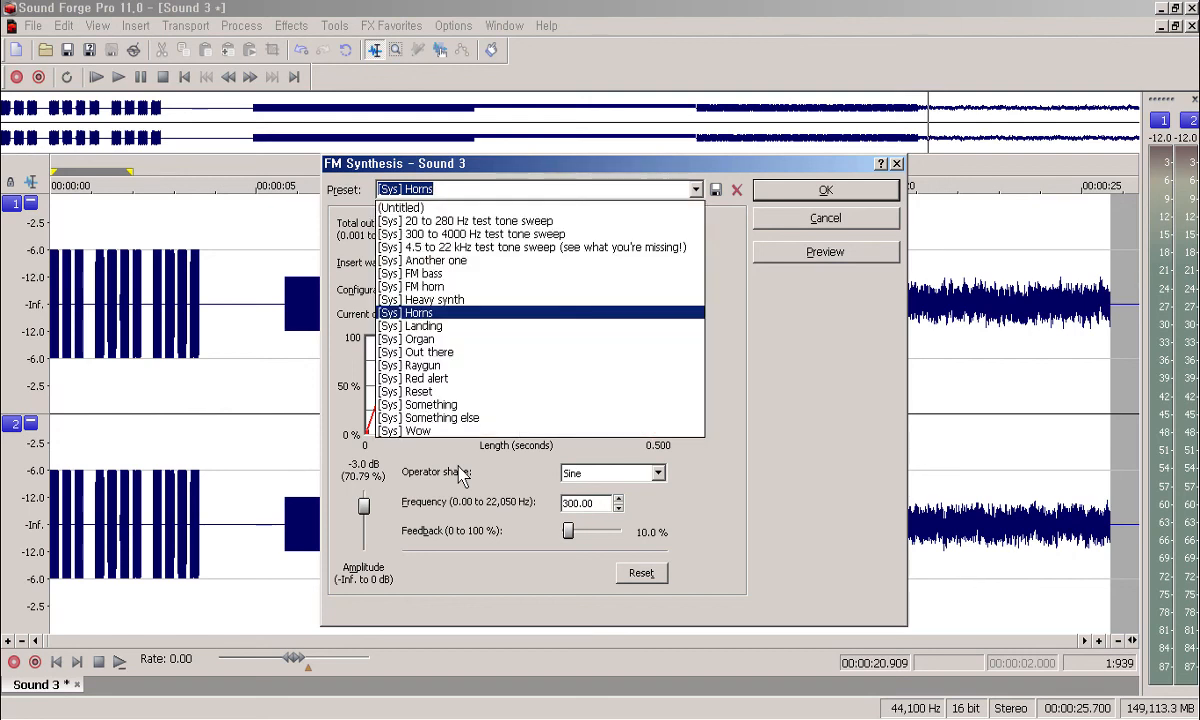
key("Down")
key("Down")
key("Down")
key("Down")
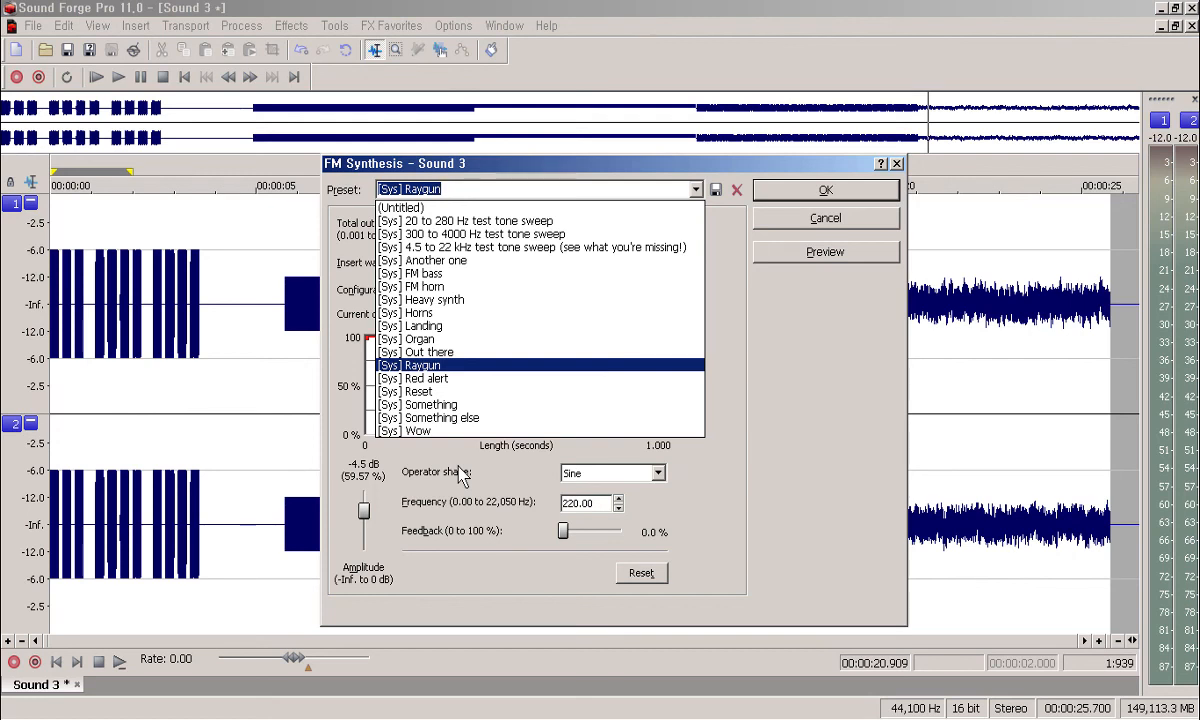
key("Return")
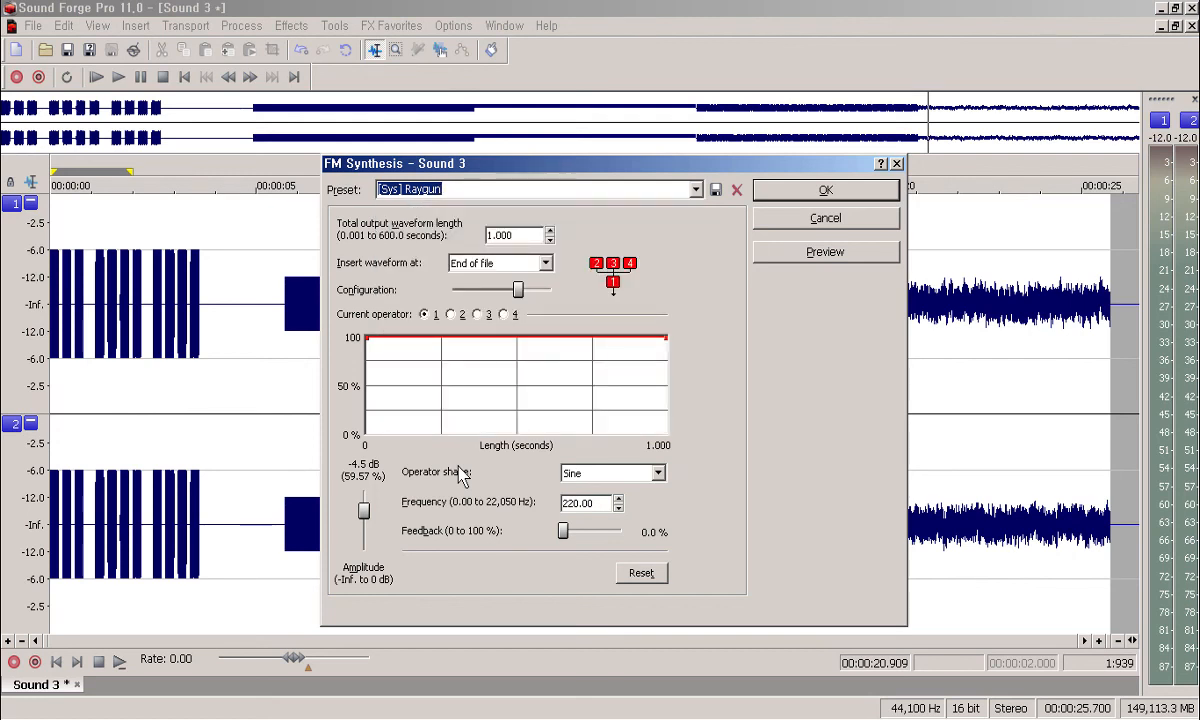
key("alt+p")
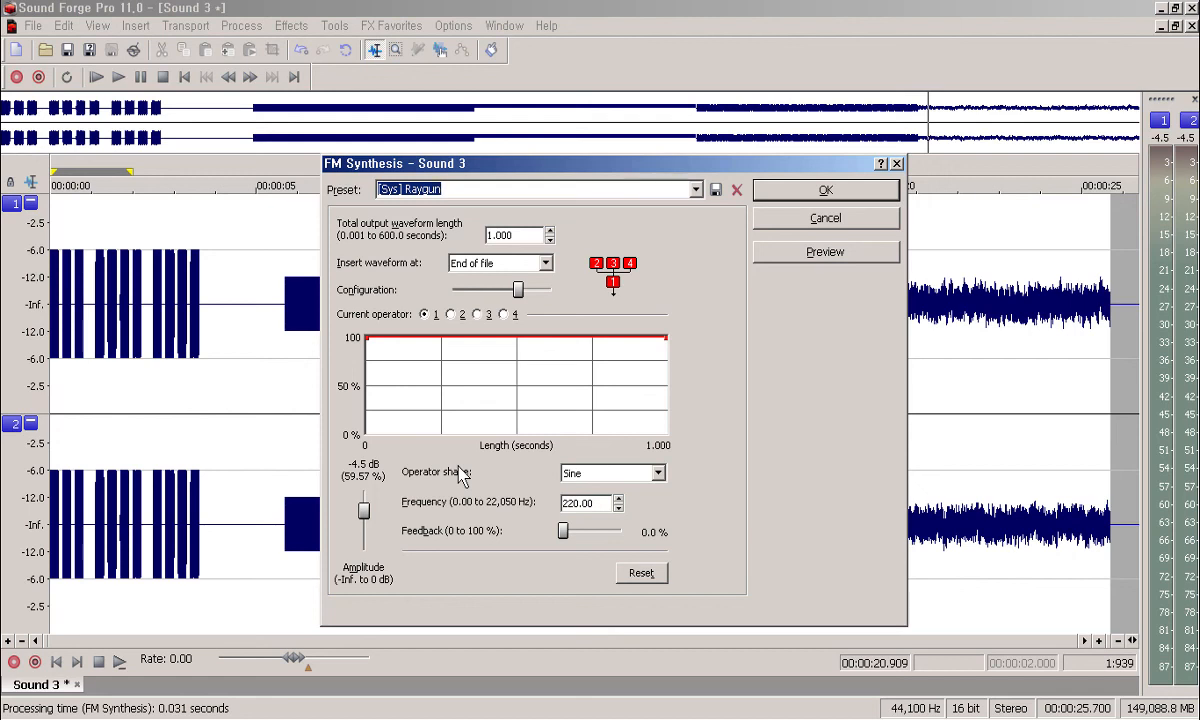
Step: Switch to the Red alert preset and preview it
key("Down")
key("Down")
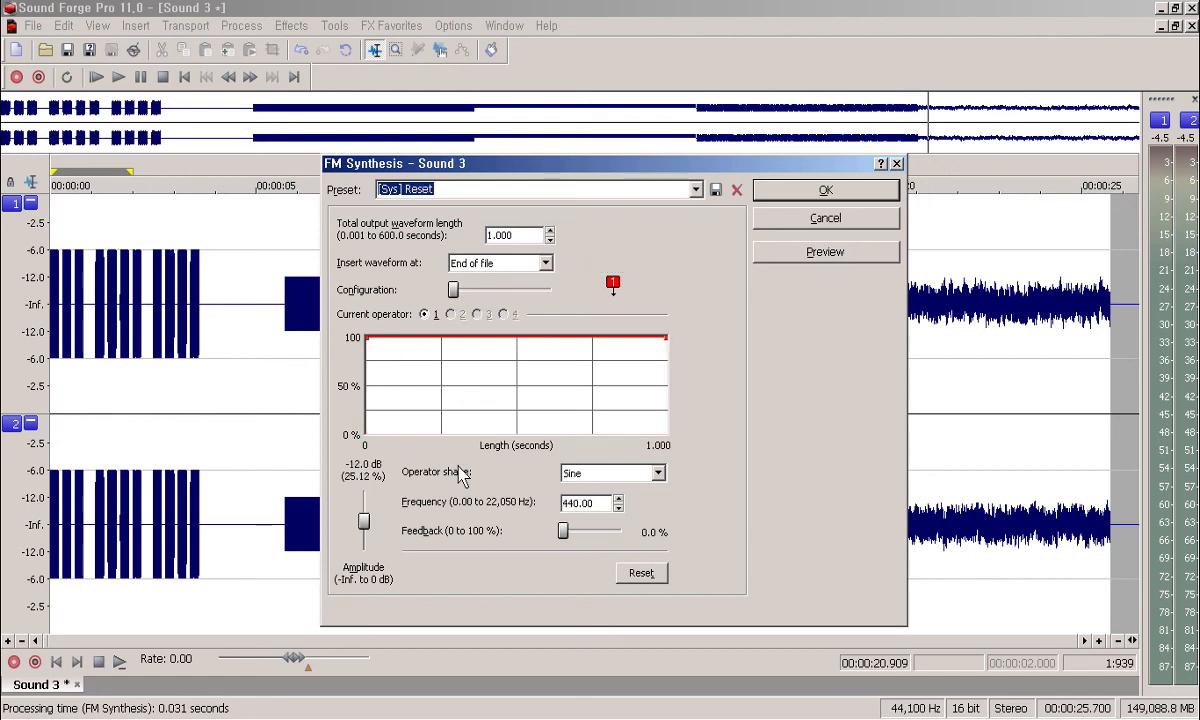
key("Up")
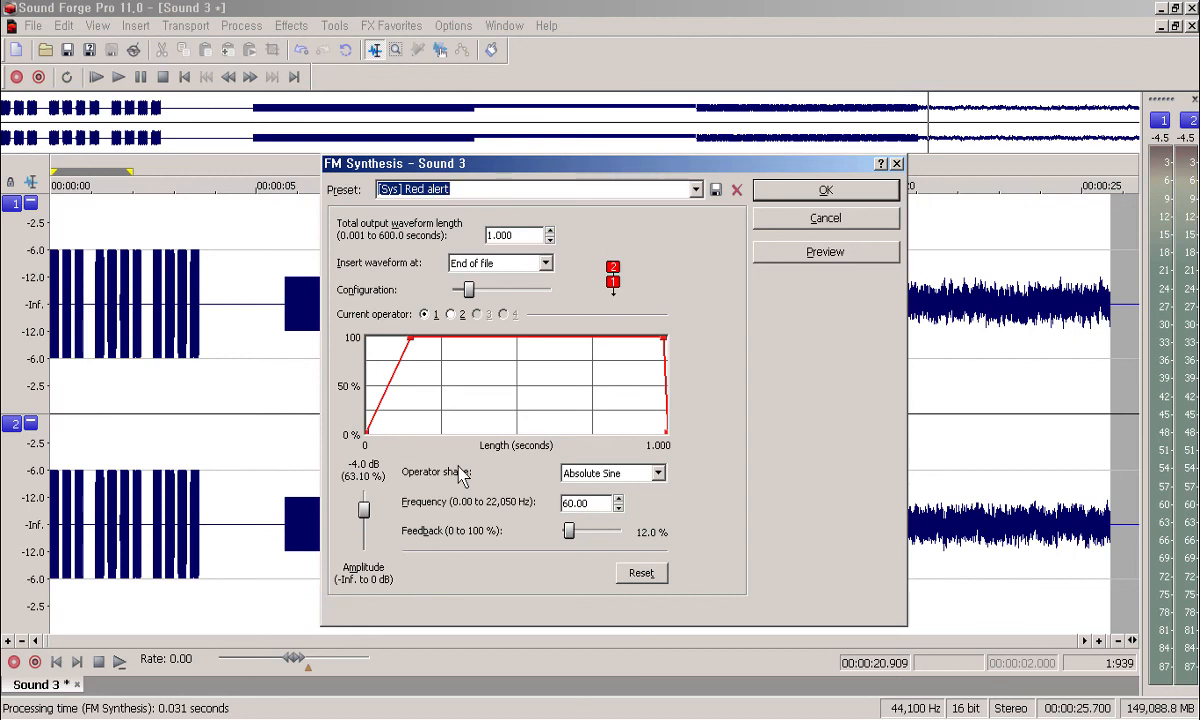
key("alt+p")
Step: Step down to the Wow preset, preview it, then step back through the list
key("Down")
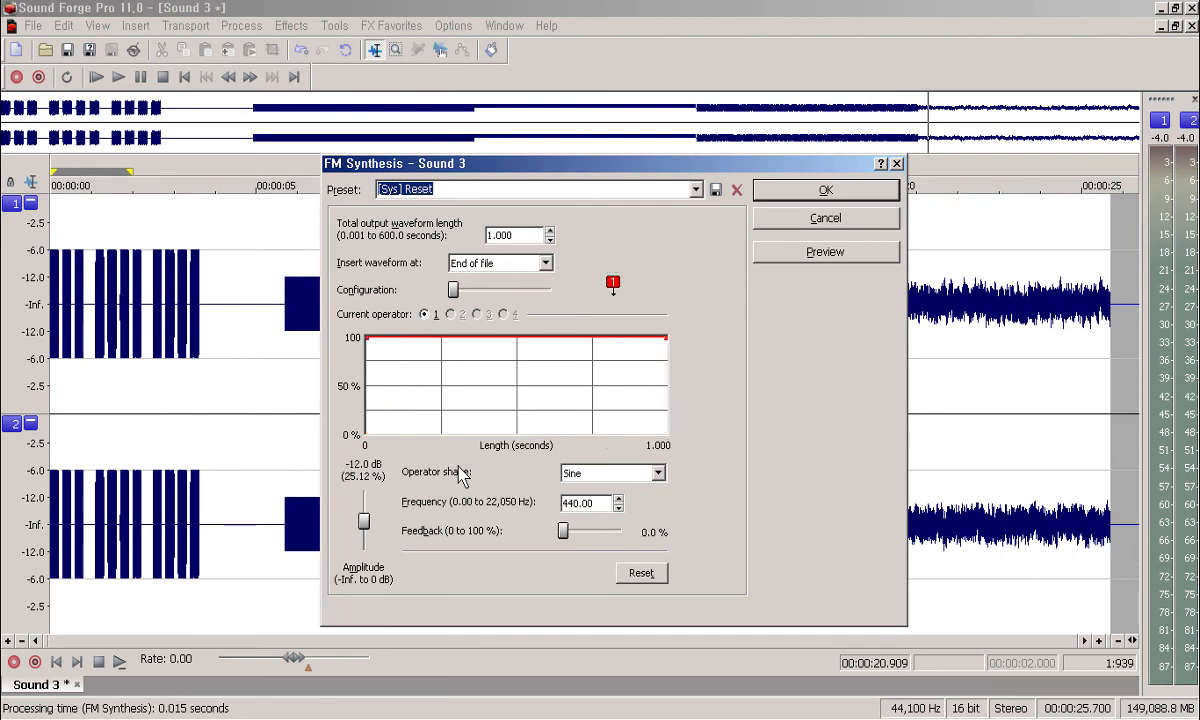
key("Down")
key("Down")
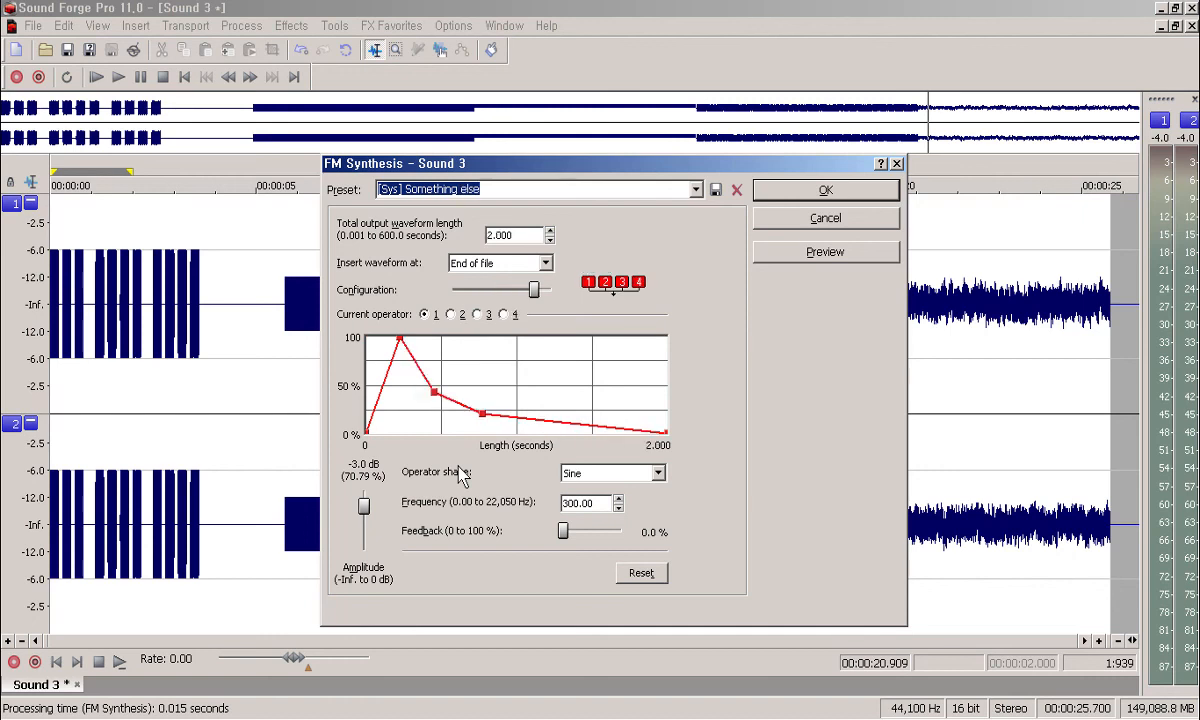
key("Down")
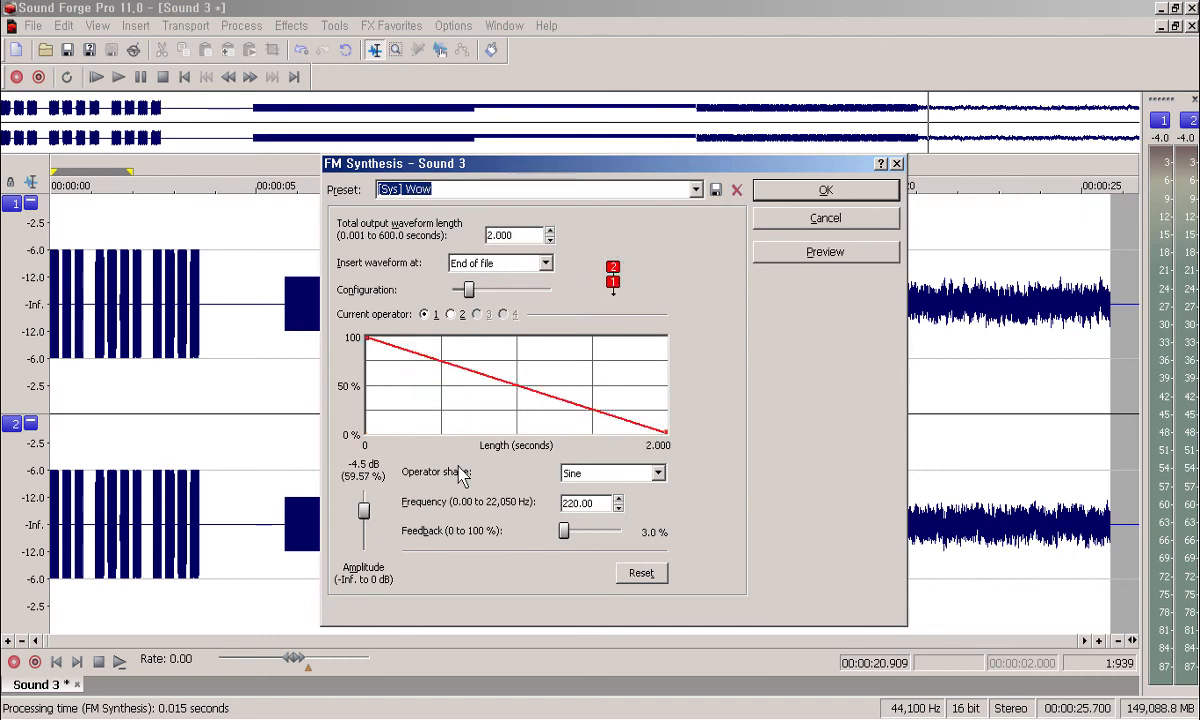
key("alt+p")
key("Up")
key("Up")
key("Up")
key("Up")
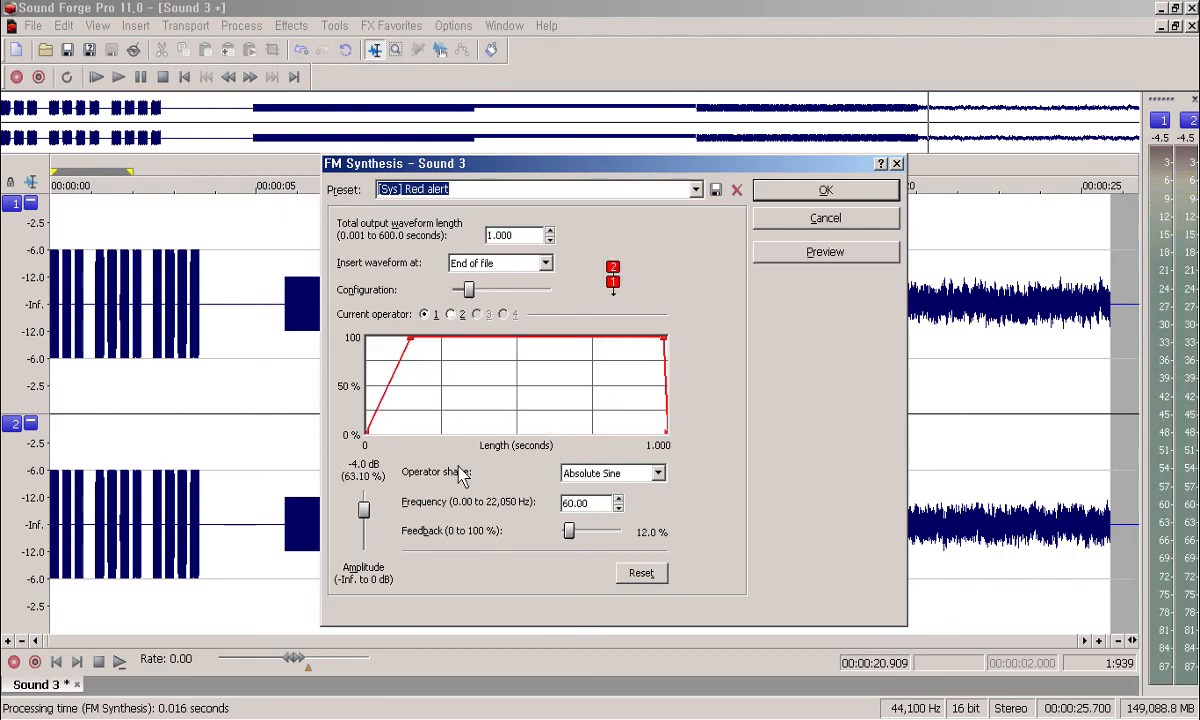
key("Up")
key("Up")
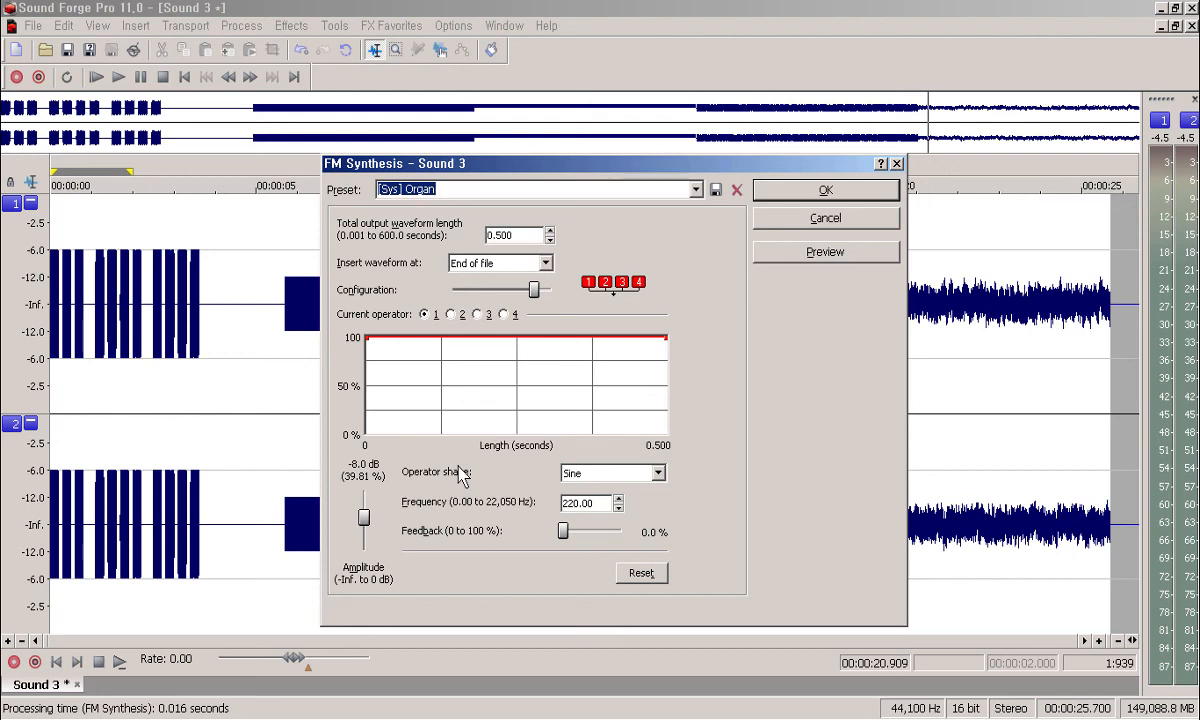
key("alt+p")
key("Tab")
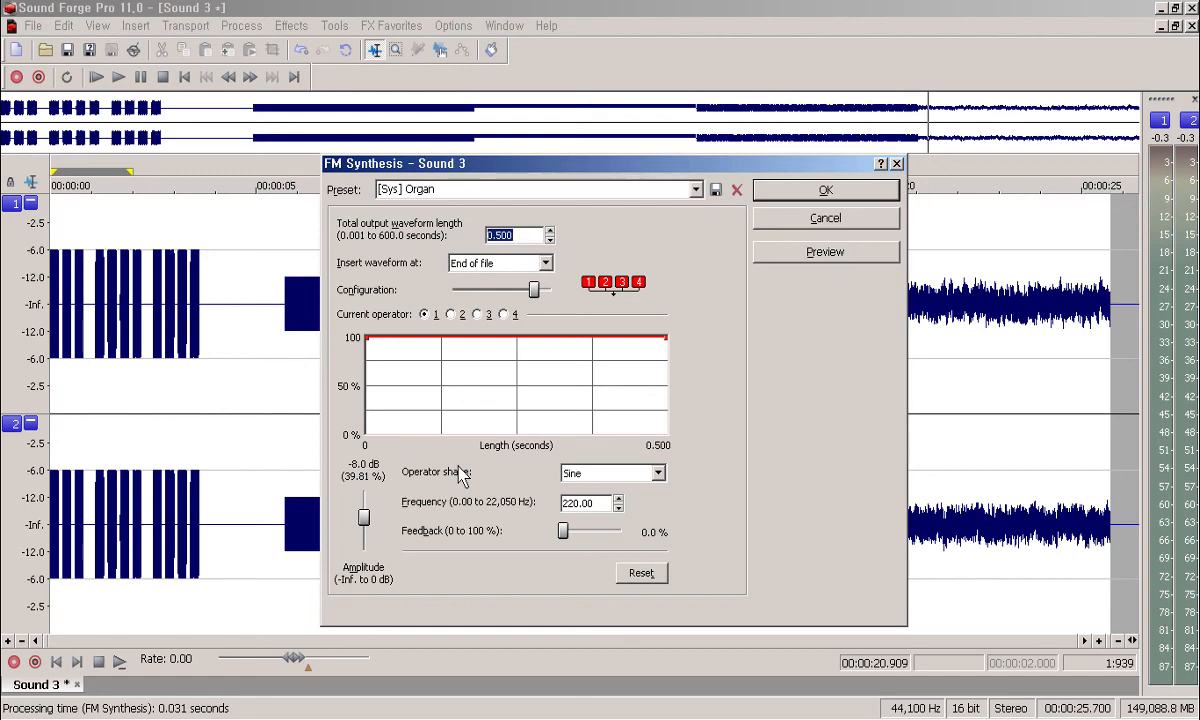
key("Tab")
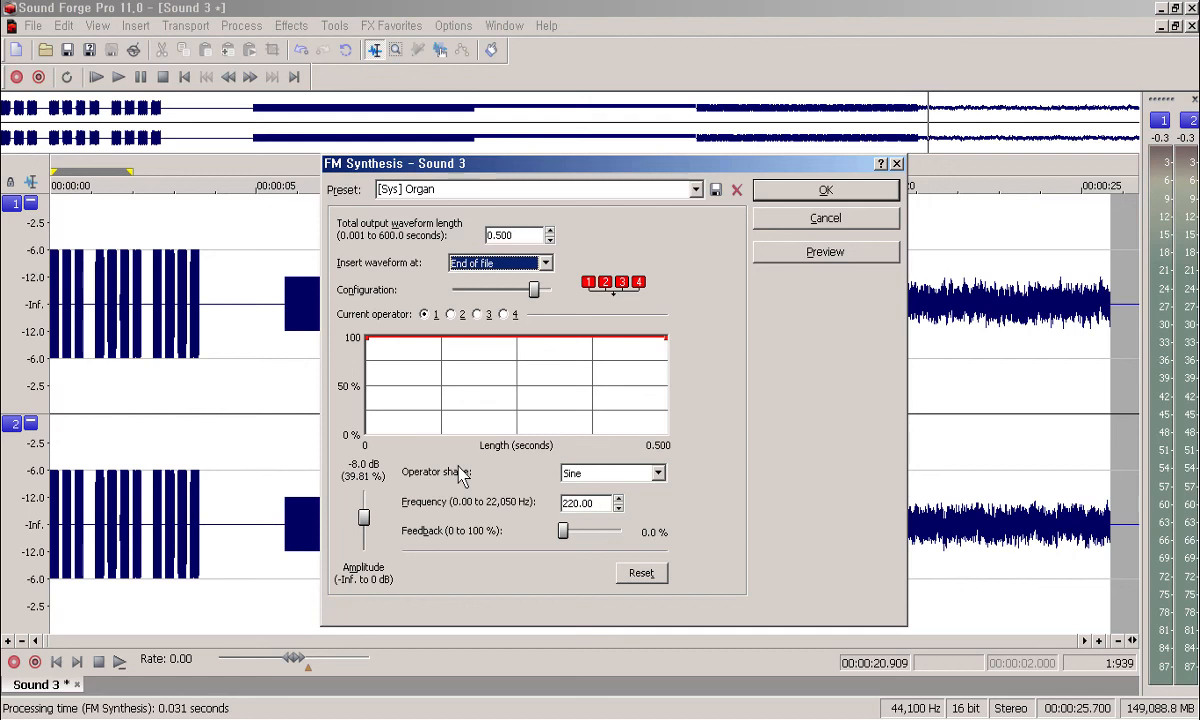
key("End")
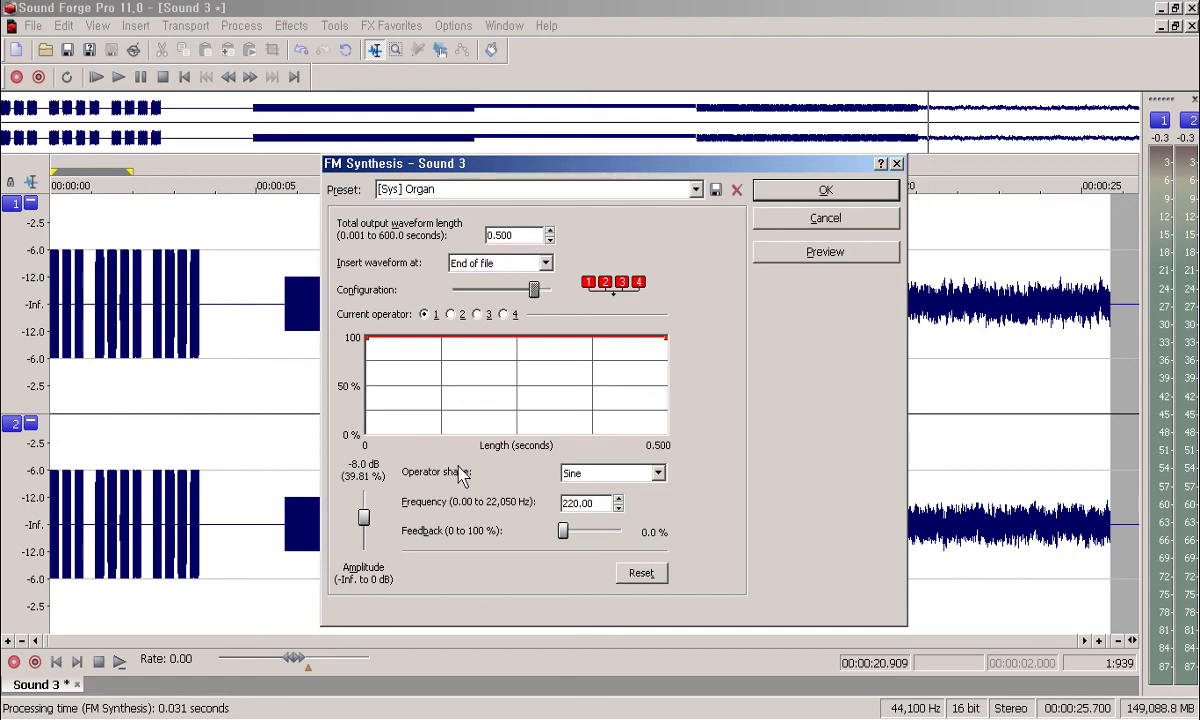
key("Tab")
key("Tab")
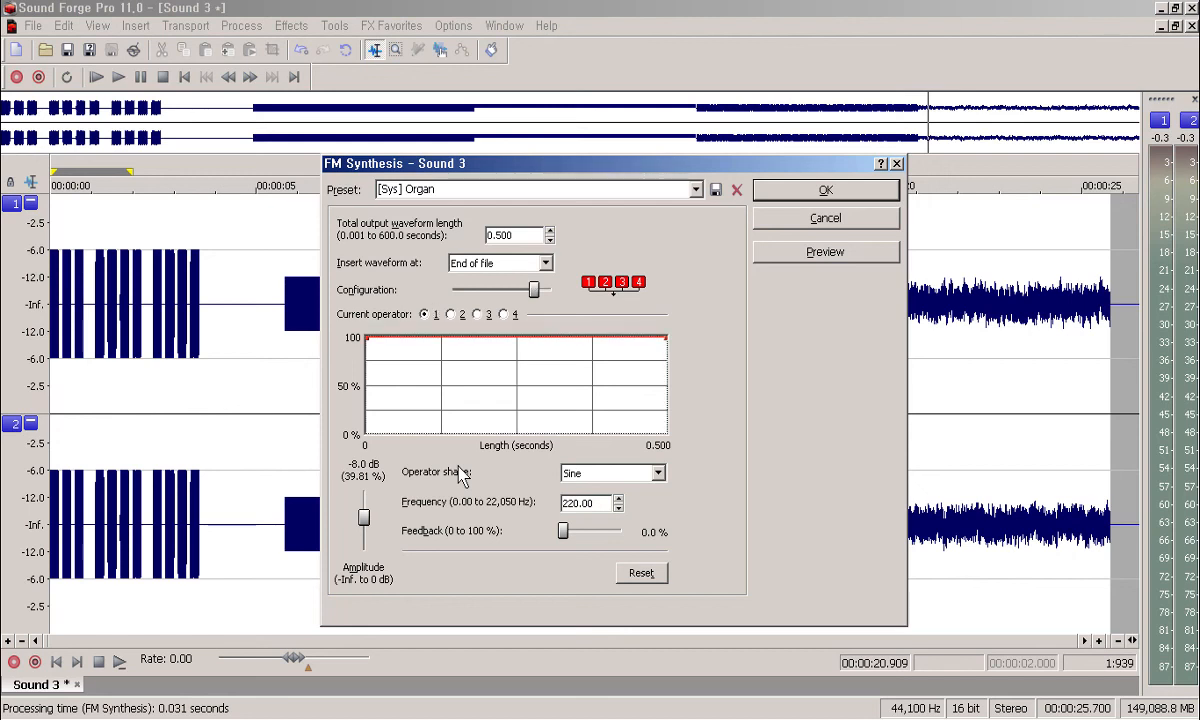
key("Tab")
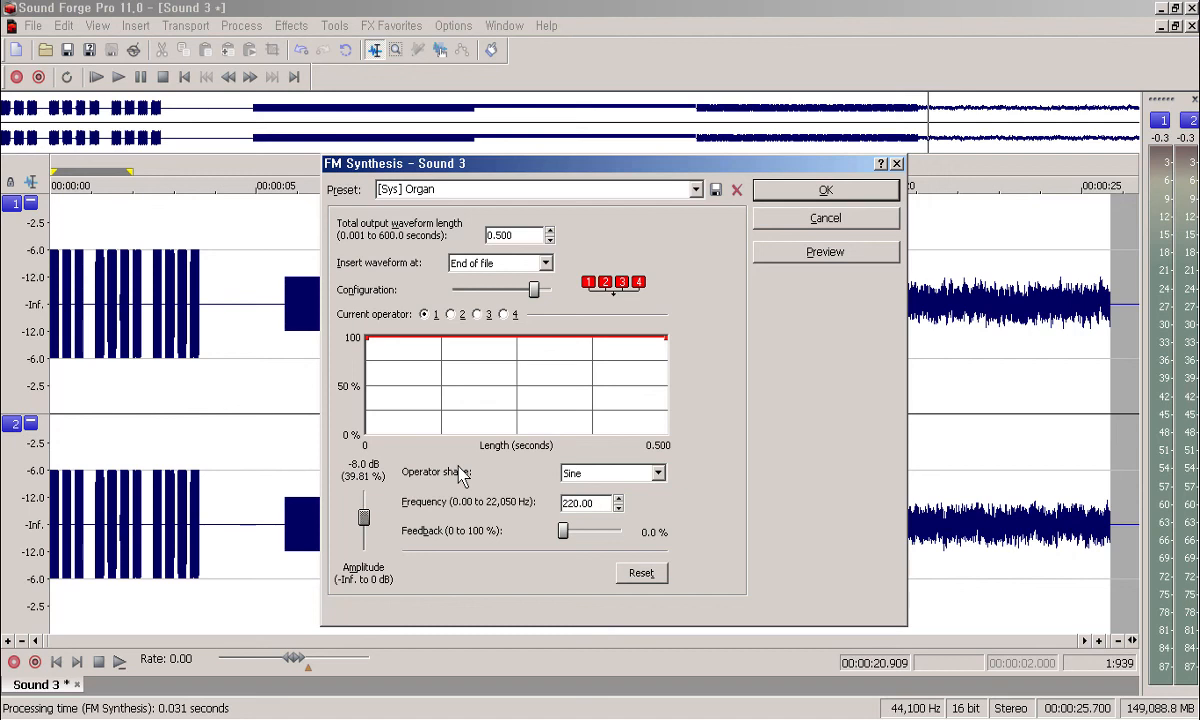
key("Tab")
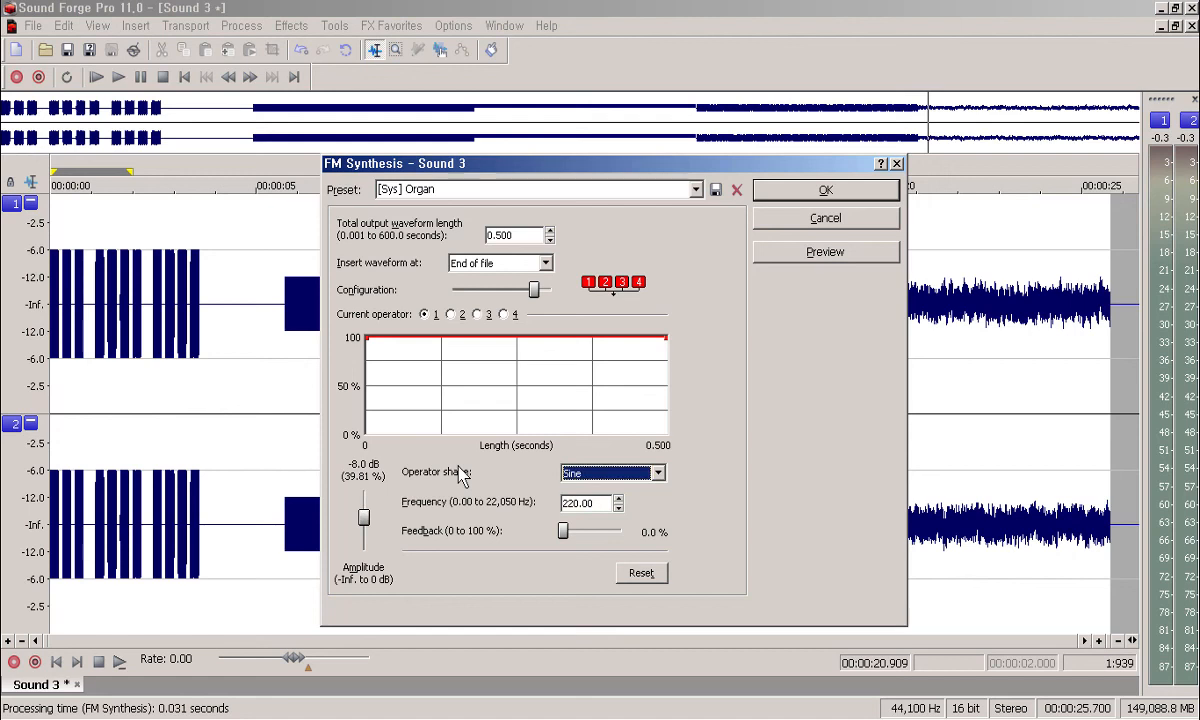